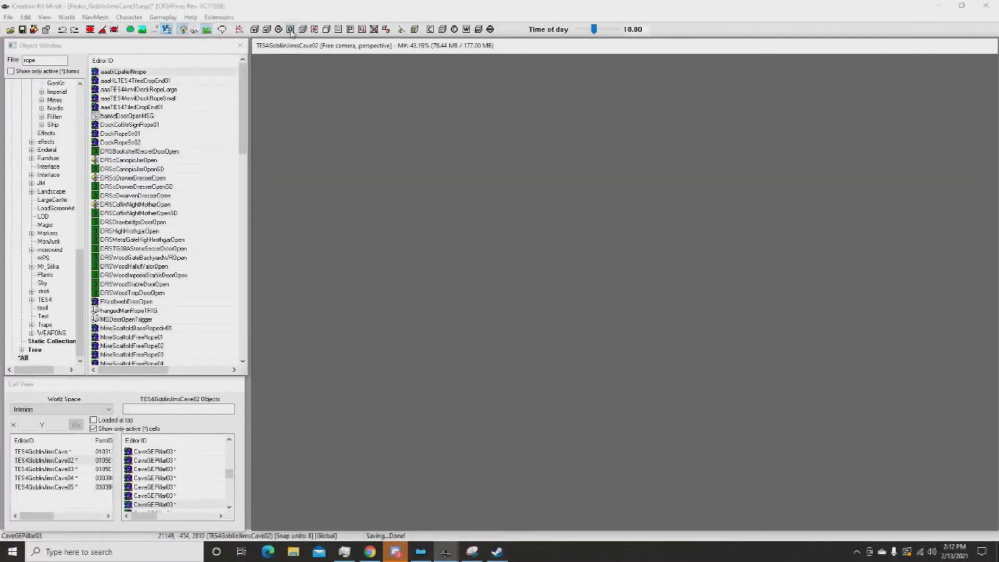
Examine the overall layout of the TES4GoblinJimsCave02 interior from above, including its rock pillars, trees and winding path.
key(g)
shift+middle_drag(572, 220, 668, 313)
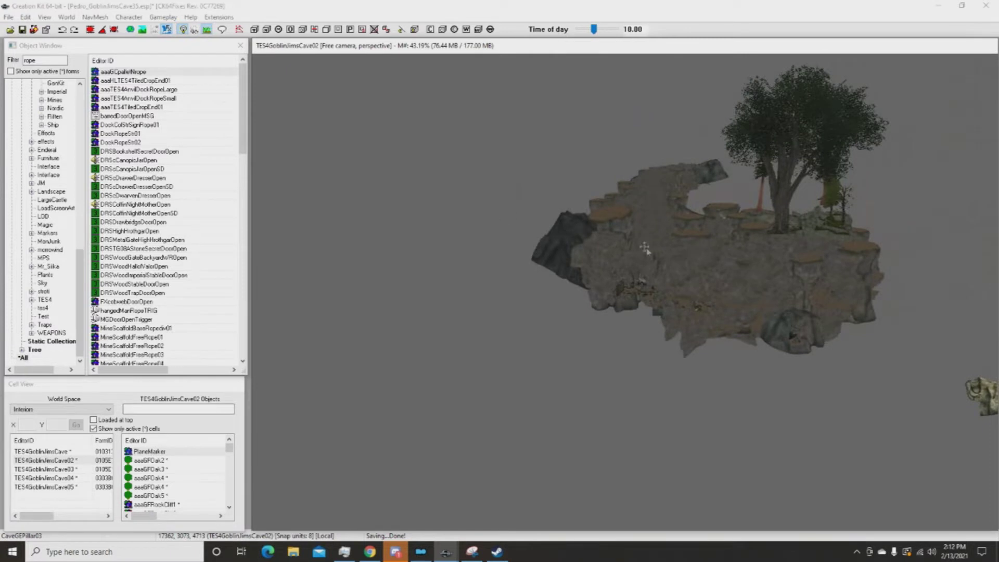
shift+middle_drag(666, 255, 675, 402)
scroll(675, 403, up, 1)
scroll(562, 239, up, 2)
middle_drag(647, 146, 547, 276)
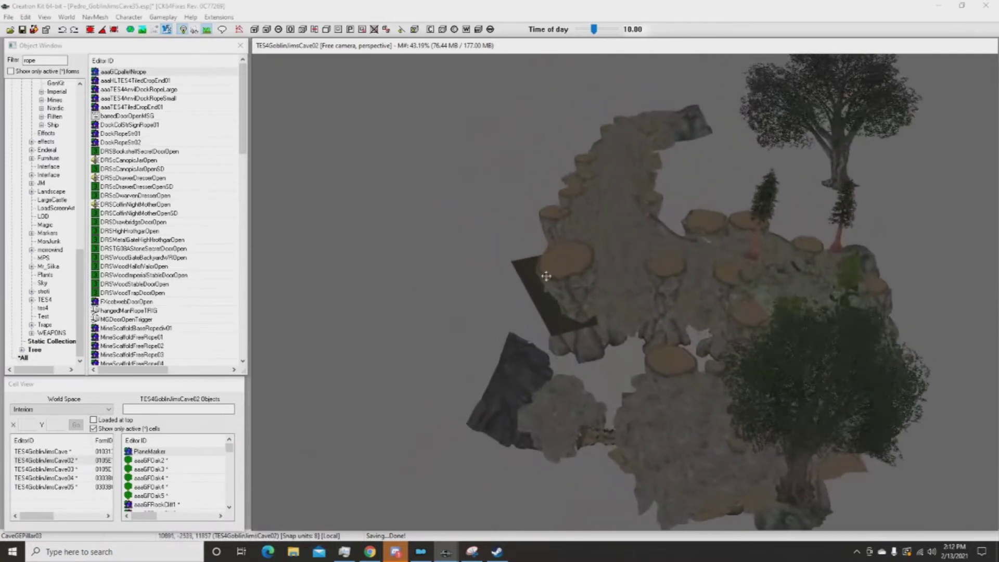
scroll(571, 269, up, 5)
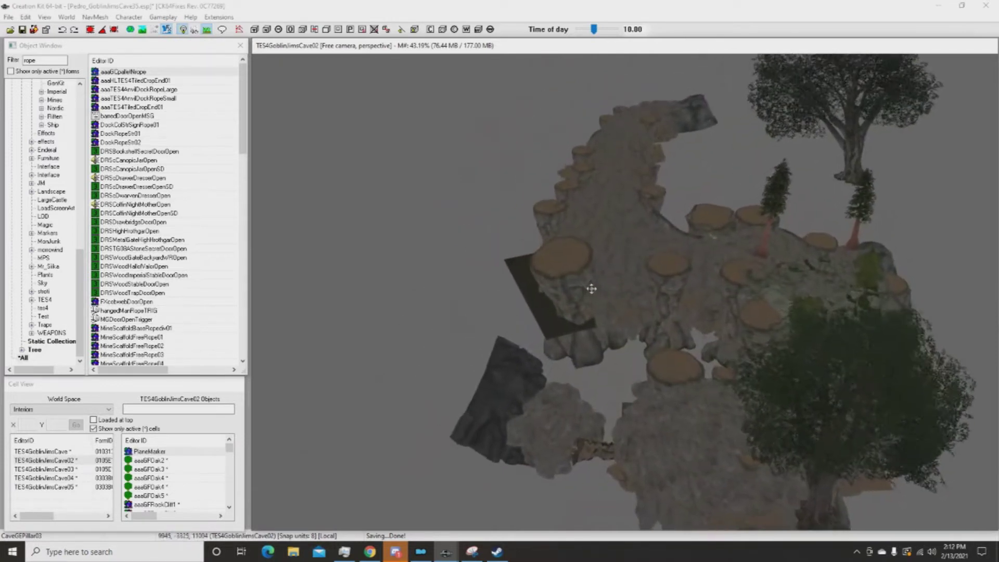
scroll(592, 290, up, 4)
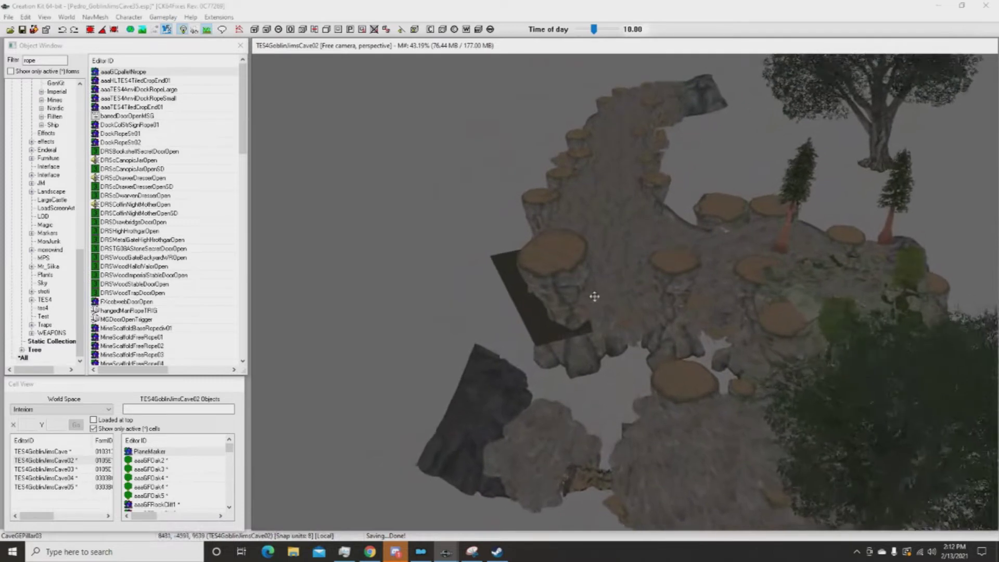
scroll(594, 297, up, 4)
middle_drag(645, 235, 497, 344)
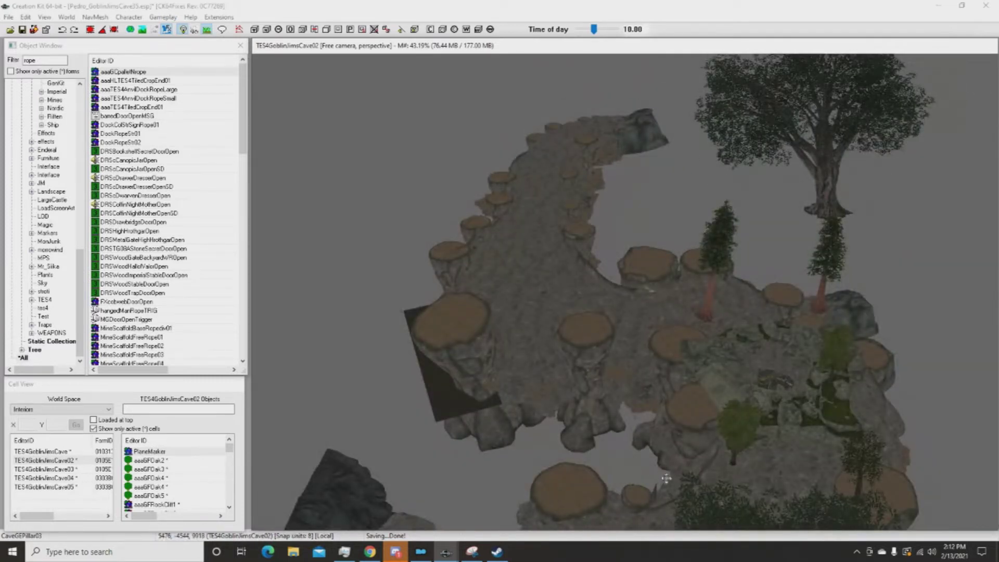
scroll(586, 259, up, 4)
scroll(638, 320, up, 1)
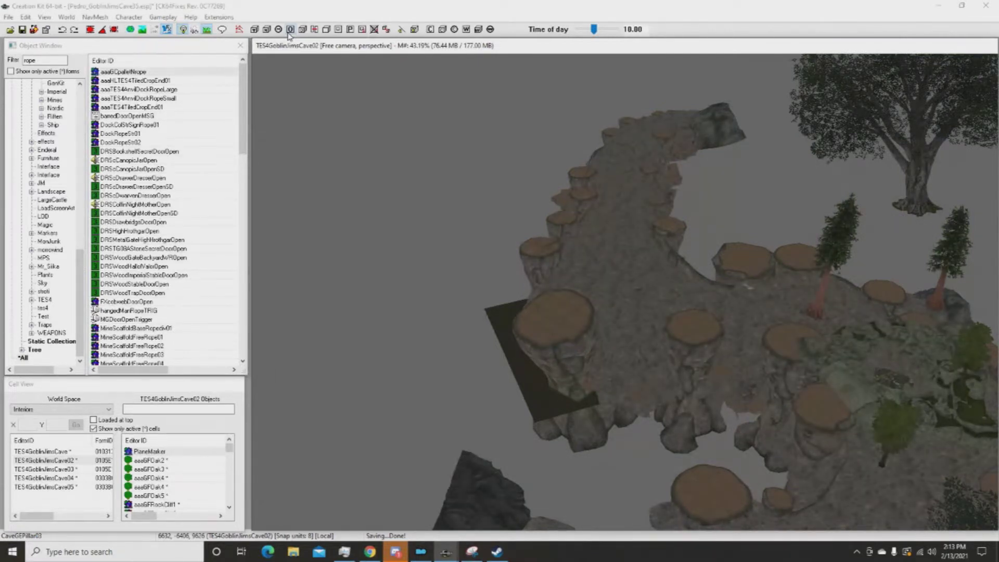
Create a plane marker on the large rock pillar beside the dark rectangular plane at the cave's edge.
scroll(575, 292, up, 4)
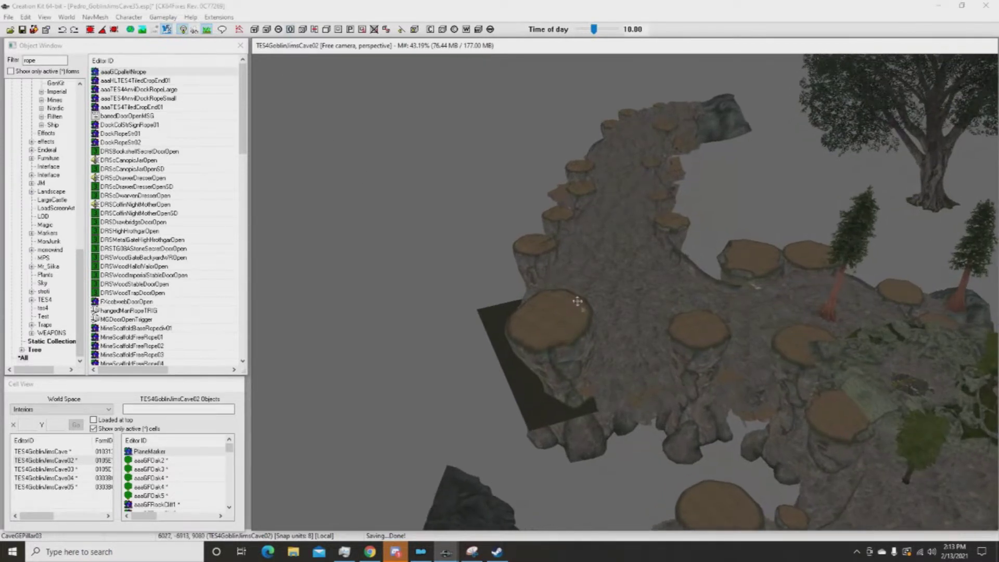
scroll(583, 312, up, 5)
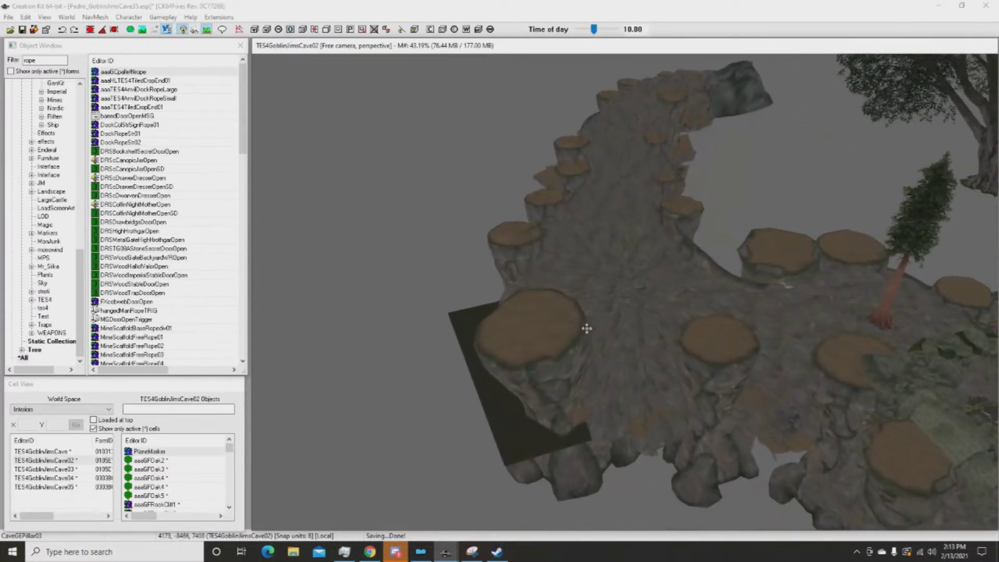
click(554, 328)
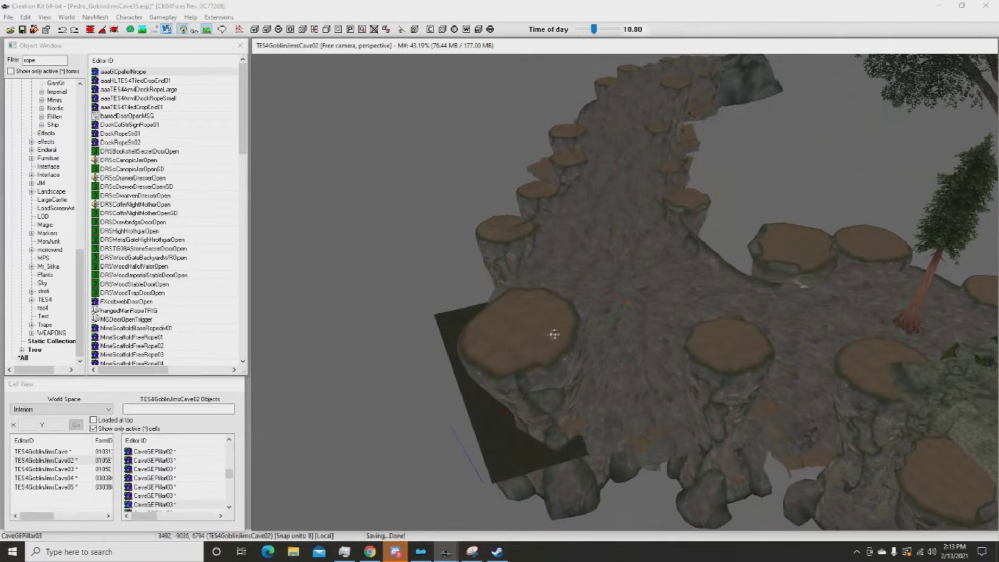
scroll(551, 318, up, 2)
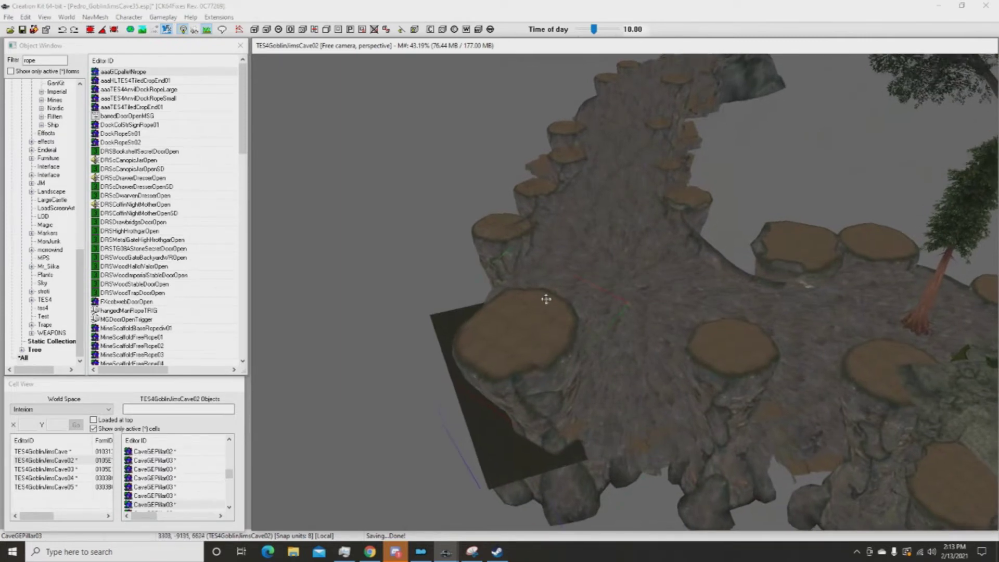
scroll(550, 316, up, 1)
click(291, 30)
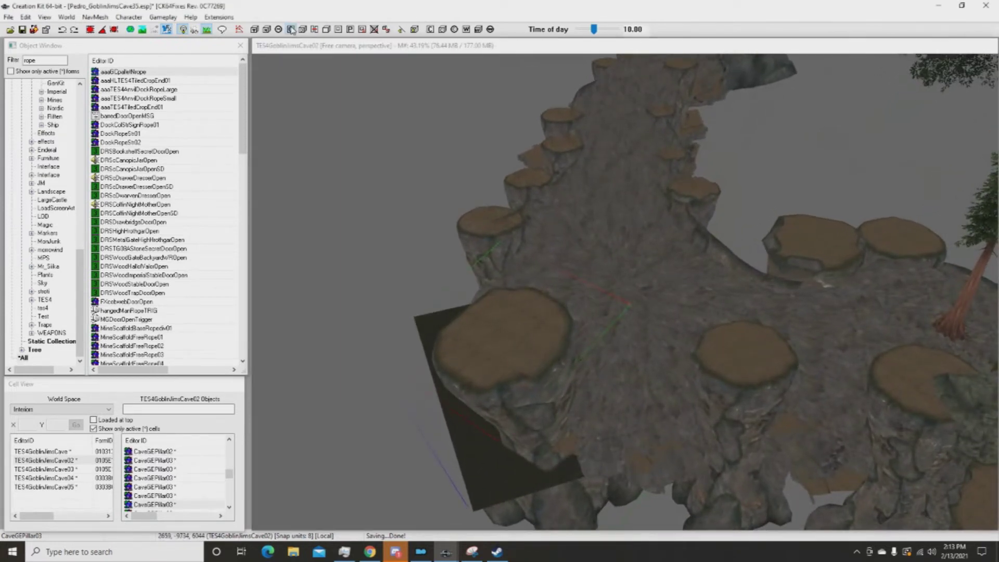
click(530, 324)
Locate the new PlaneMarker from the cell's object list and turn on the display of markers.
shift+middle_drag(543, 317, 675, 256)
double_click(166, 451)
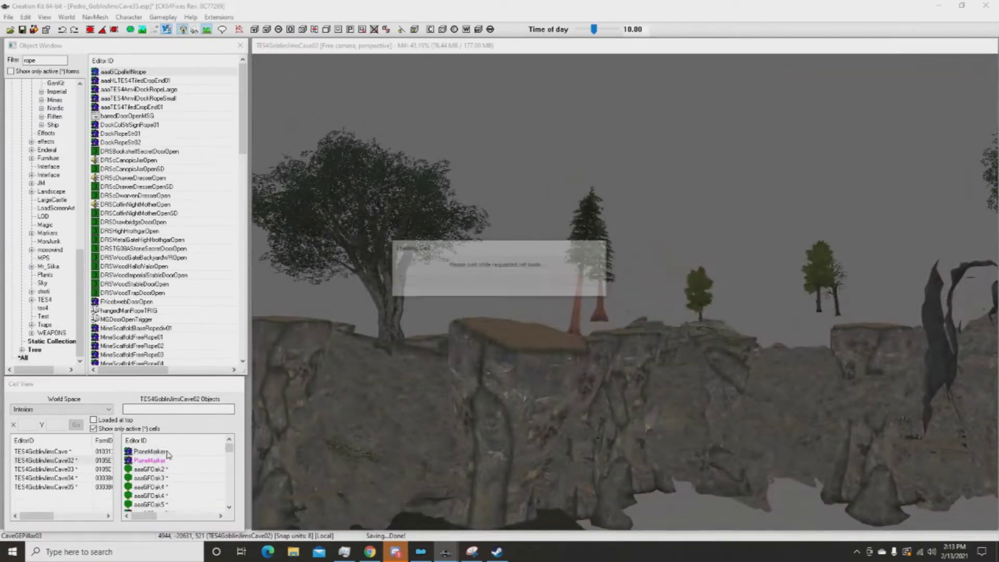
shift+middle_drag(569, 308, 524, 304)
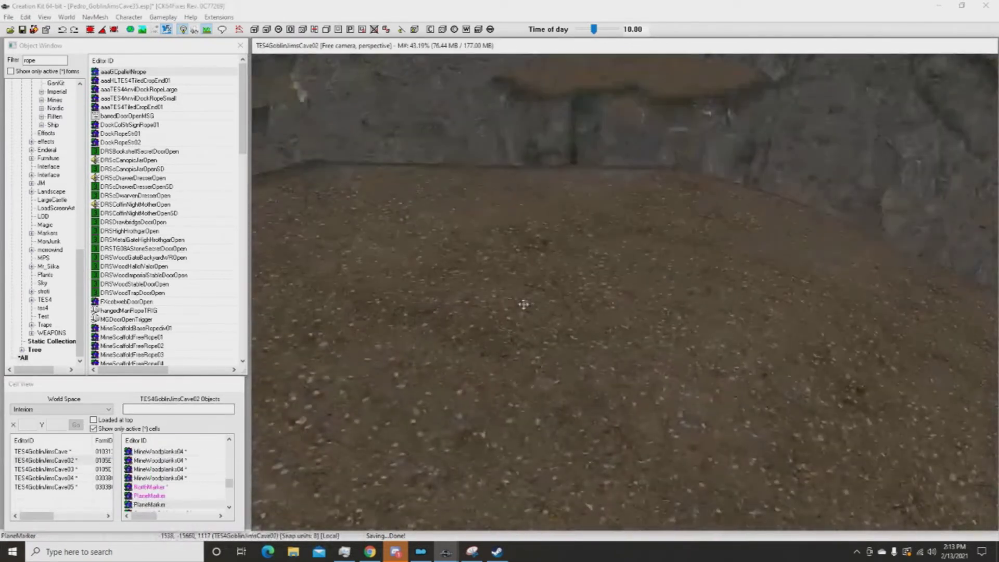
key(m)
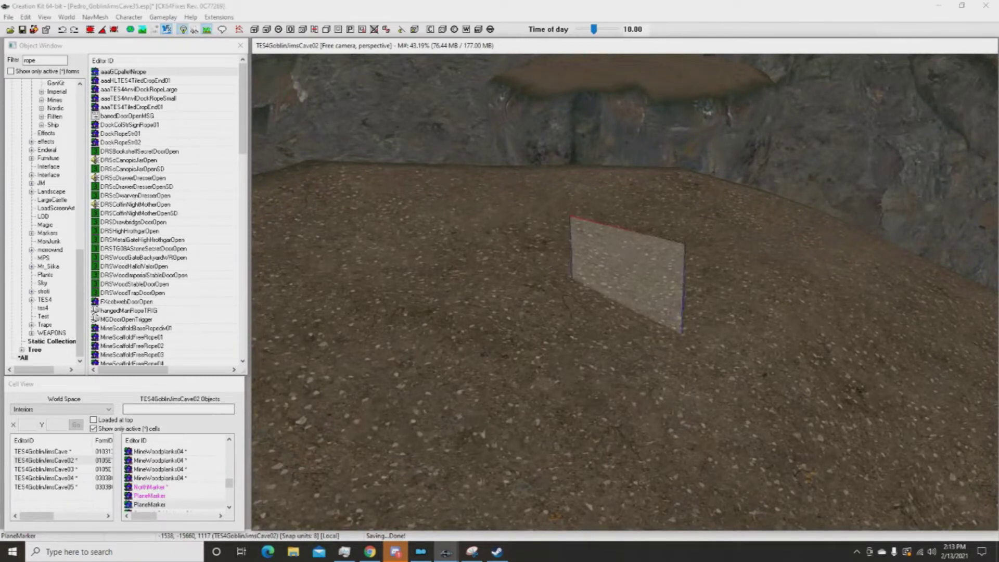
Widen the plane marker from one side and move it back across the pillar's top.
drag(682, 289, 731, 305)
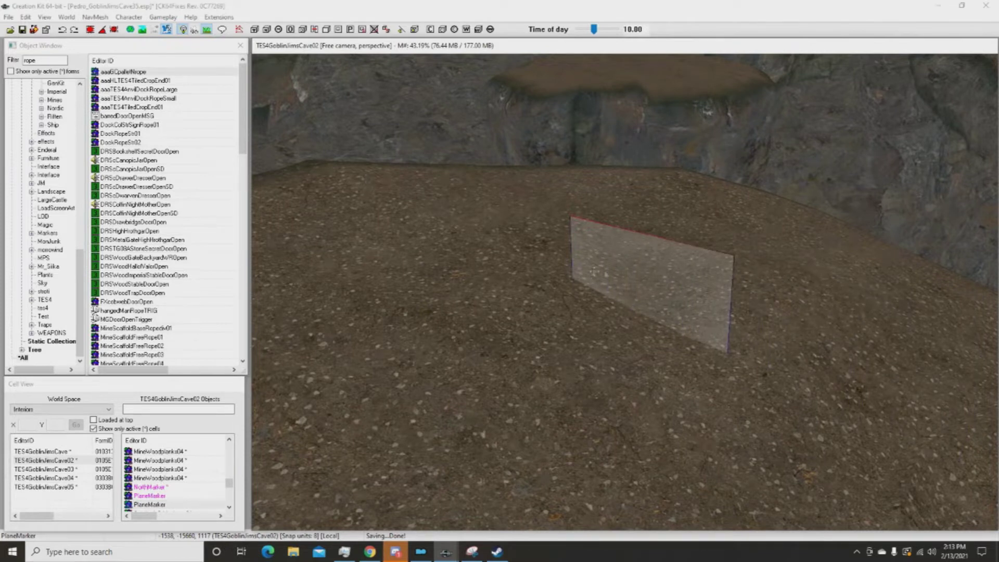
click(628, 268)
drag(628, 268, 629, 114)
scroll(629, 116, down, 3)
shift+middle_drag(629, 115, 589, 203)
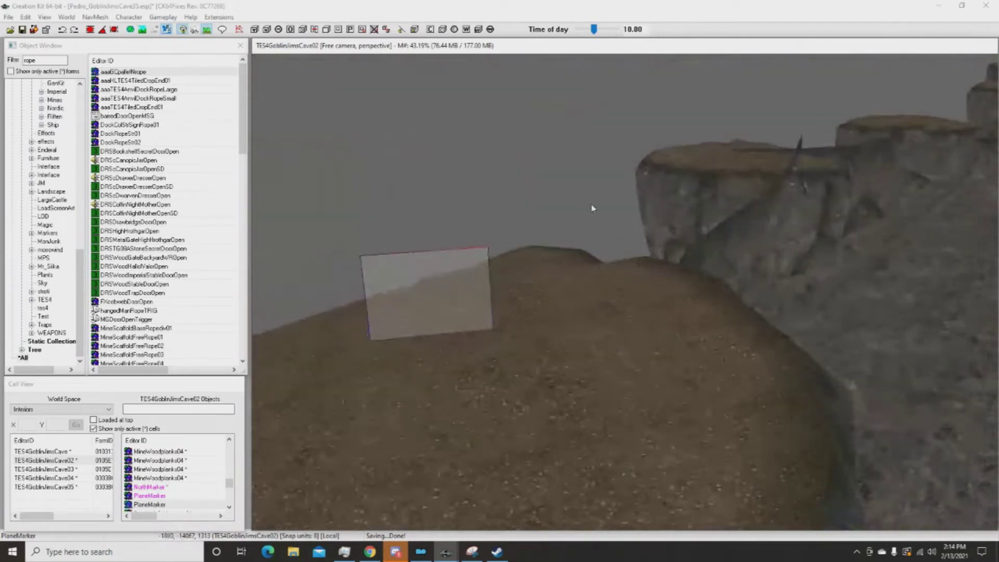
Find the extra PlaneMarker in the cell's object list and delete it.
scroll(484, 186, down, 3)
double_click(157, 496)
double_click(156, 503)
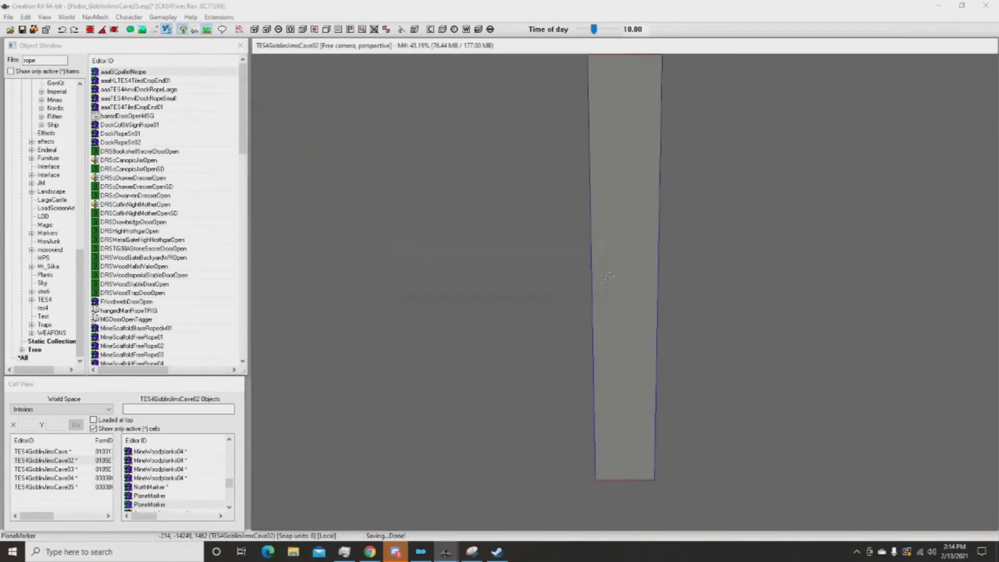
key(Delete)
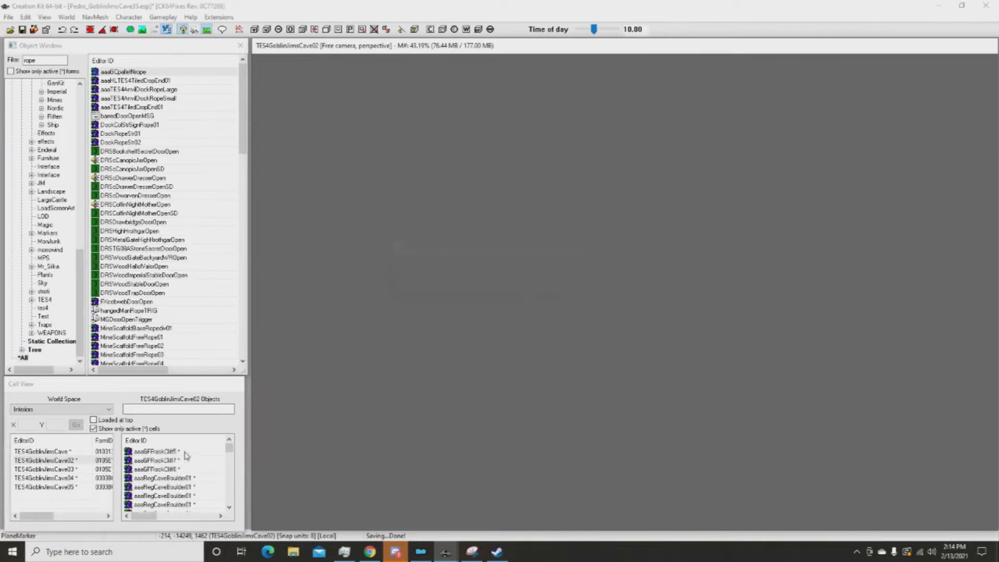
Filter the cell's objects by "marker" and focus the view on the remaining PlaneMarker.
click(197, 410)
text(marker)
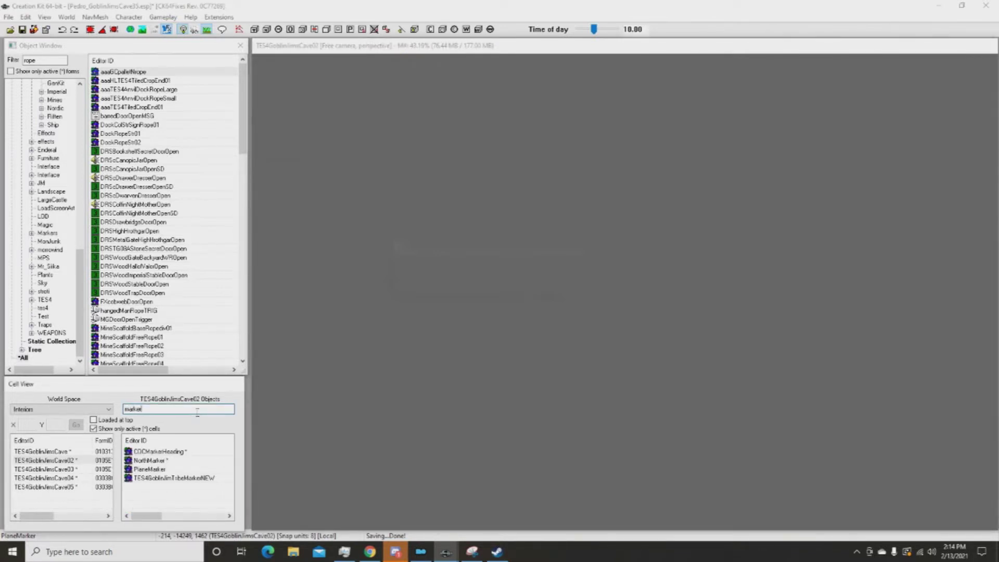
double_click(163, 470)
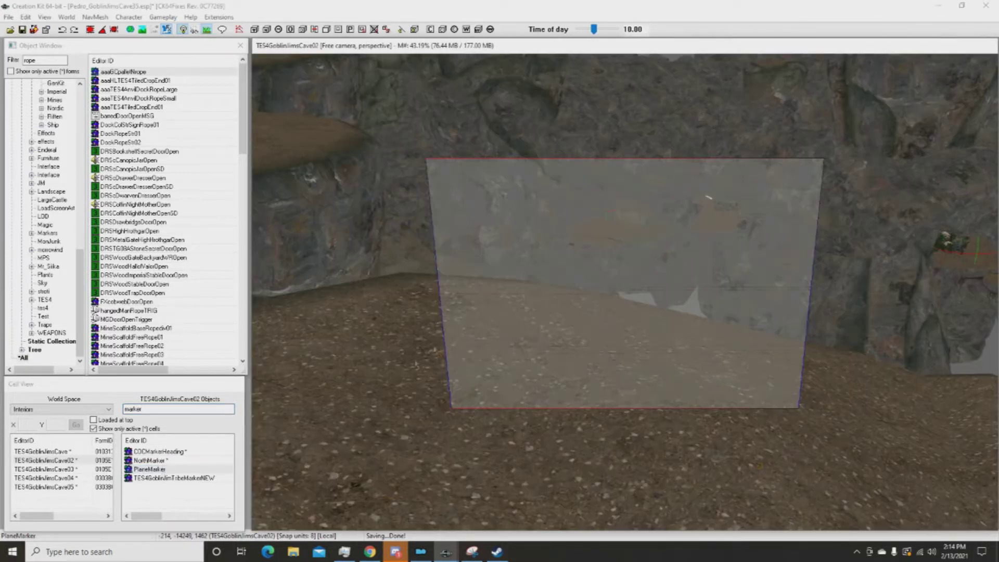
Move the plane marker toward the pillar's outer edge and stretch it wider on one side.
scroll(589, 288, down, 5)
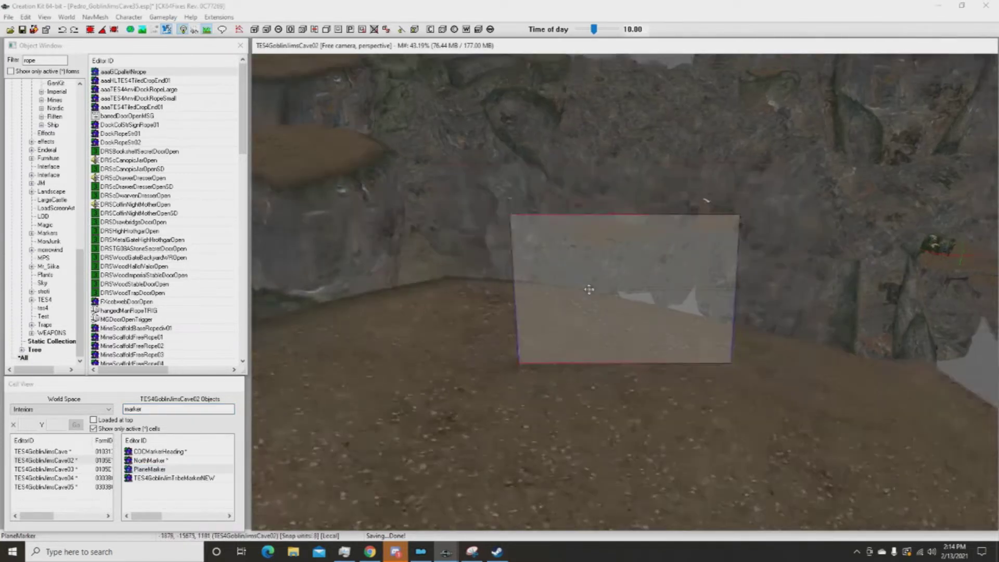
scroll(589, 288, down, 3)
mouse_move(589, 288)
middle_down()
mouse_move(599, 370)
mouse_move(611, 280)
mouse_move(438, 275)
mouse_move(451, 281)
middle_up()
mouse_move(532, 303)
middle_down()
mouse_move(542, 297)
mouse_move(462, 288)
mouse_move(455, 268)
middle_up()
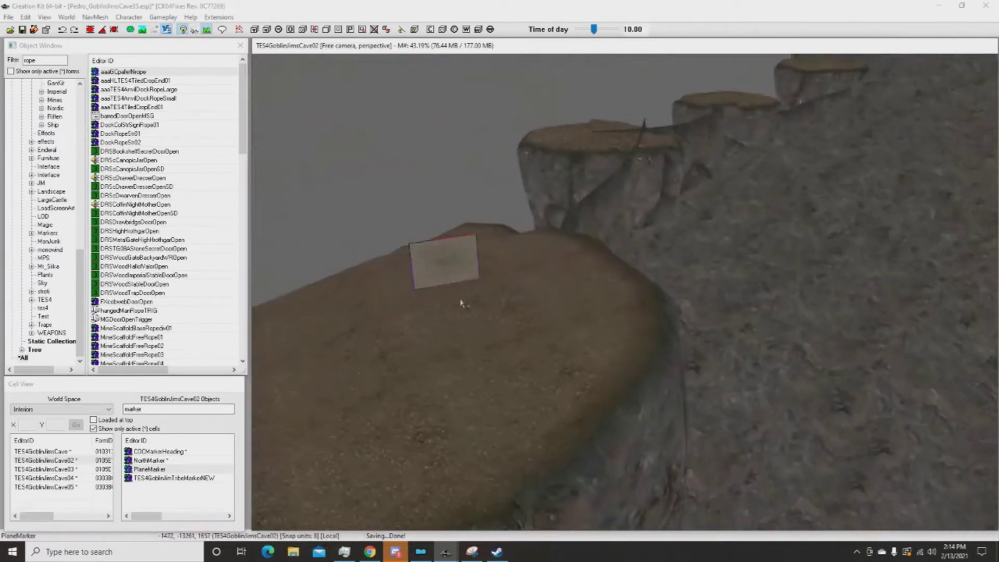
drag(467, 251, 552, 344)
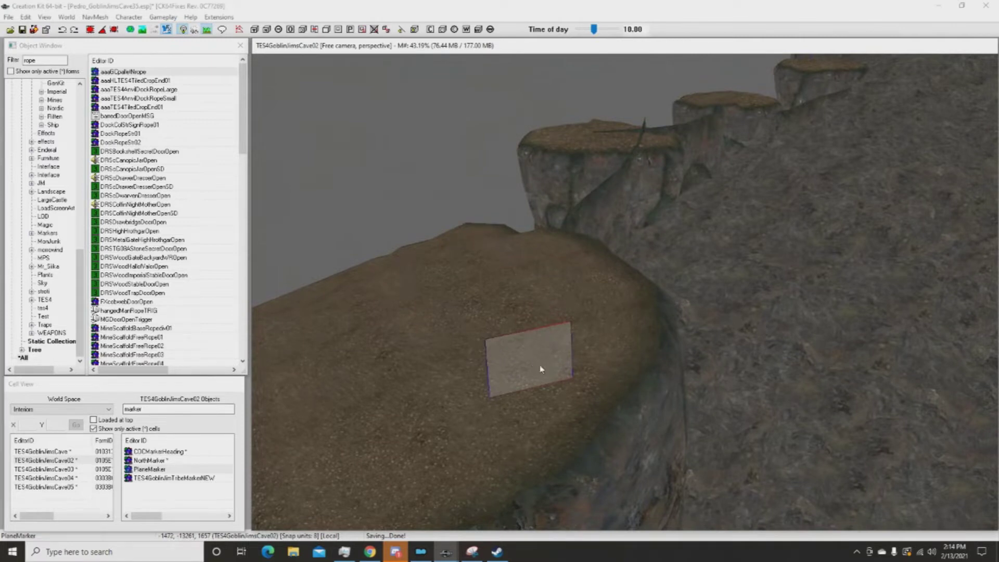
drag(544, 358, 578, 358)
key(ctrl+z)
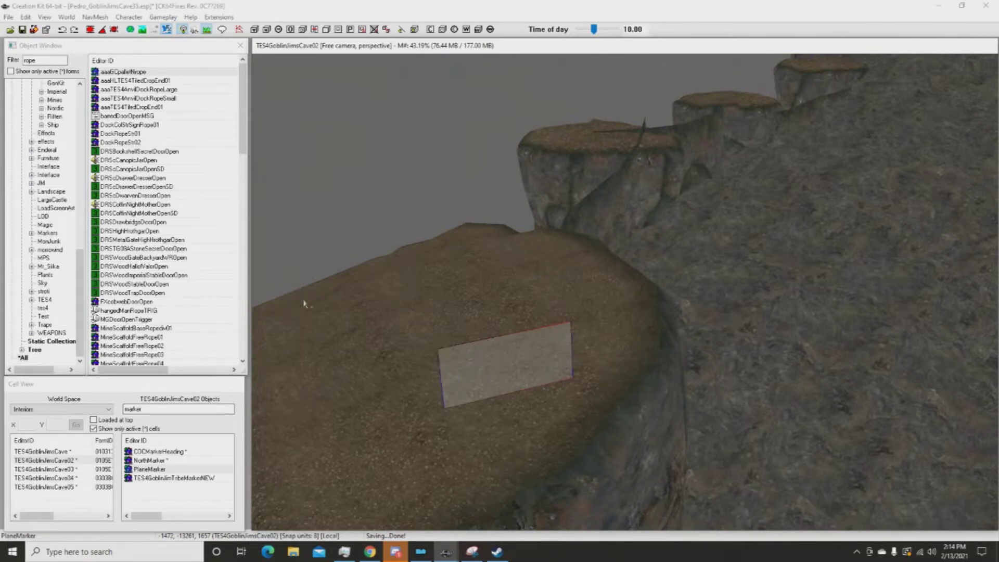
Delete the plane marker on the pillar and load the TES4GoblinJimsCave02 cell again.
scroll(548, 269, up, 5)
scroll(547, 269, down, 10)
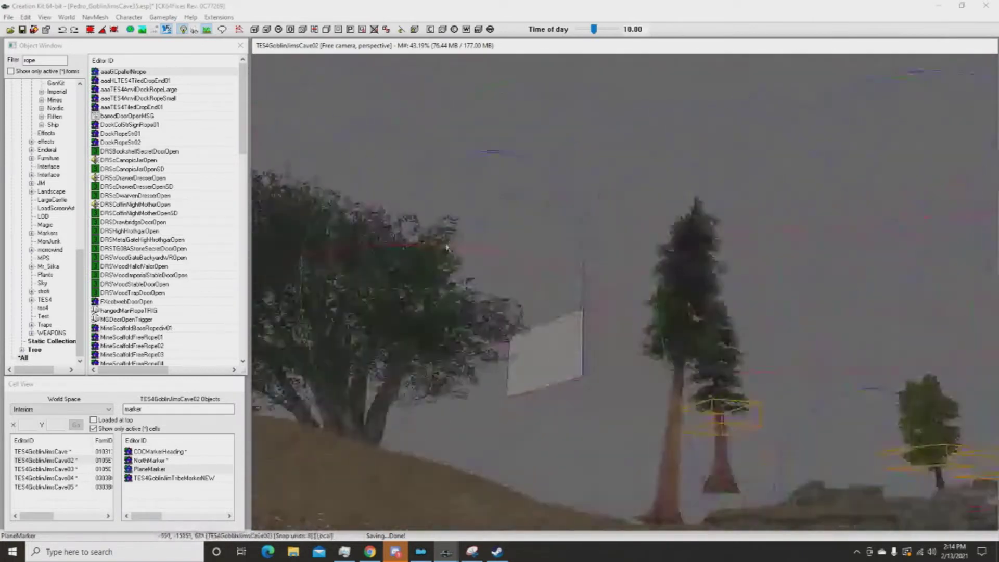
mouse_move(446, 247)
middle_down()
mouse_move(300, 264)
mouse_move(341, 303)
mouse_move(398, 321)
middle_up()
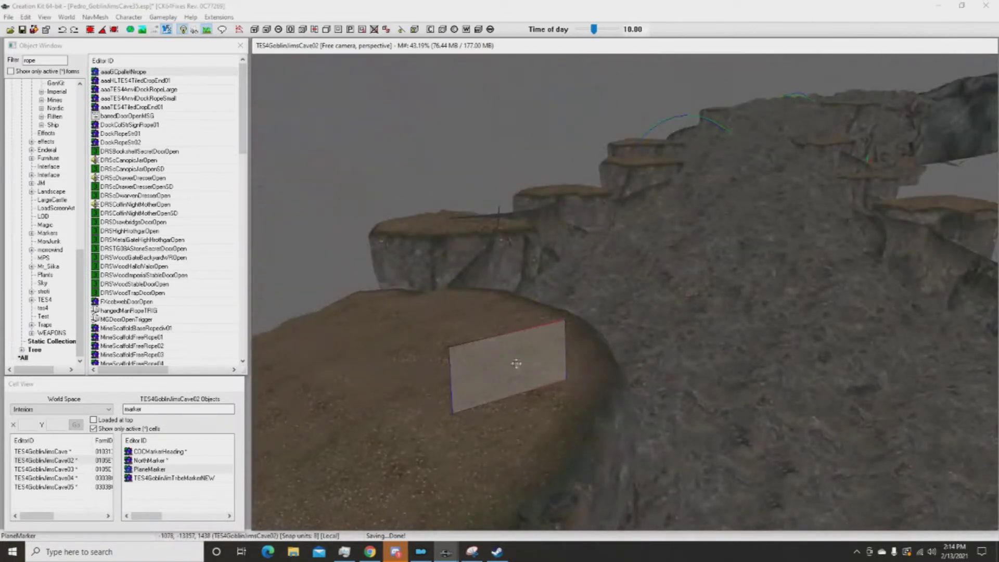
key(Delete)
double_click(59, 462)
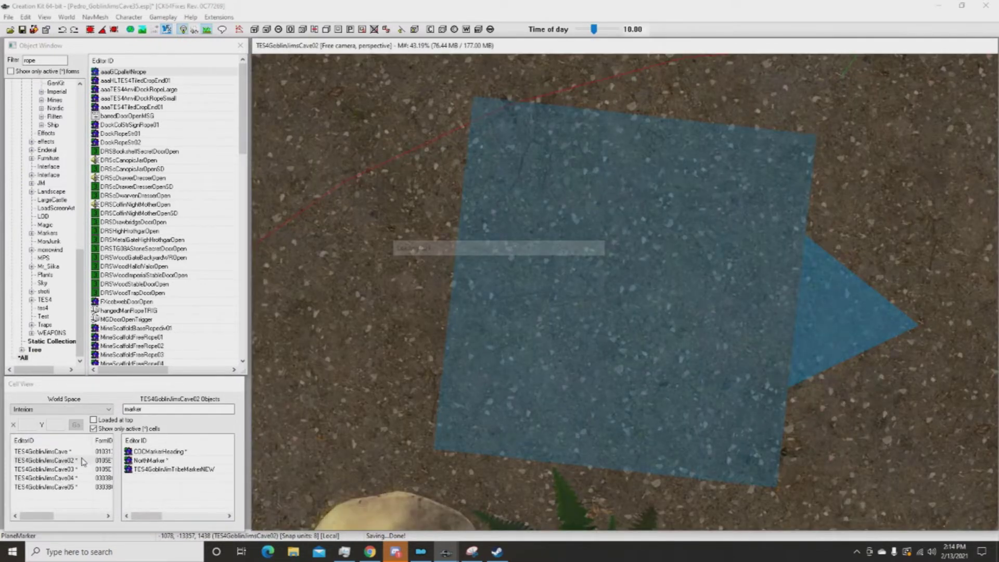
Create a plane marker on the small round pillar near the cave wall and position it along the pillar's outer rim.
scroll(610, 285, down, 5)
middle_drag(610, 285, 284, 66)
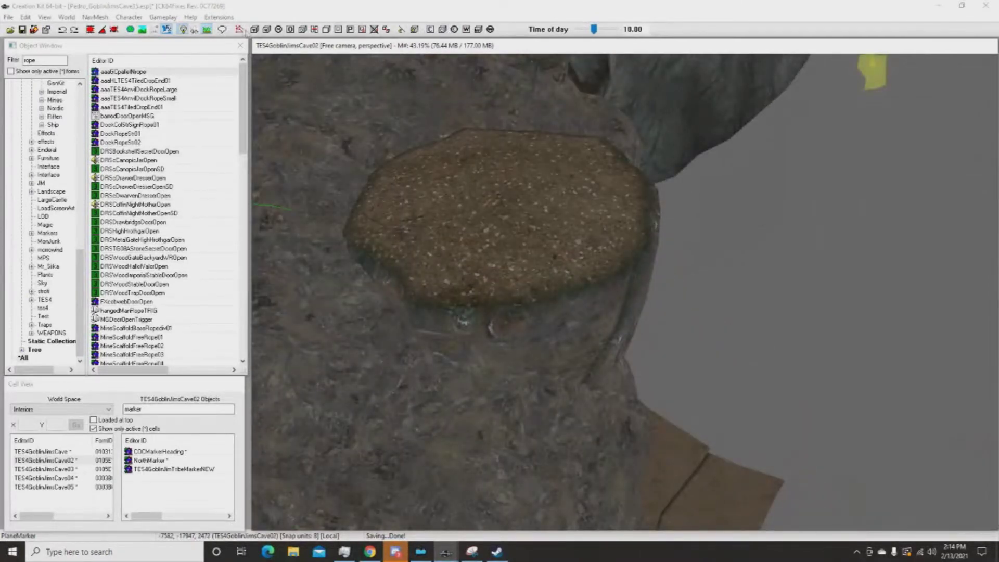
click(293, 30)
click(578, 204)
shift+middle_drag(611, 200, 629, 191)
drag(616, 190, 362, 136)
drag(603, 187, 358, 128)
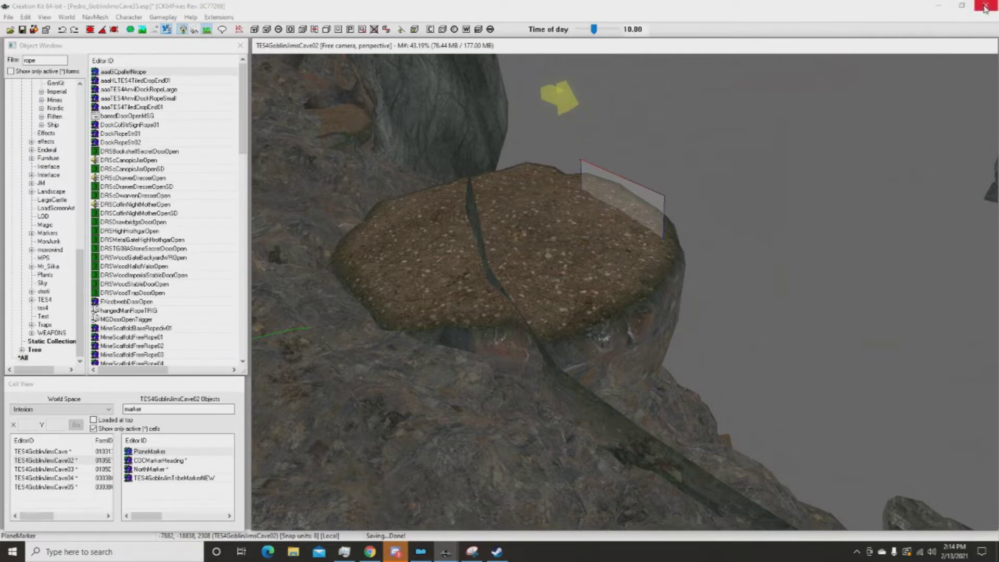
Close the Creation Kit and launch it again from Mod Organizer.
click(986, 8)
click(519, 306)
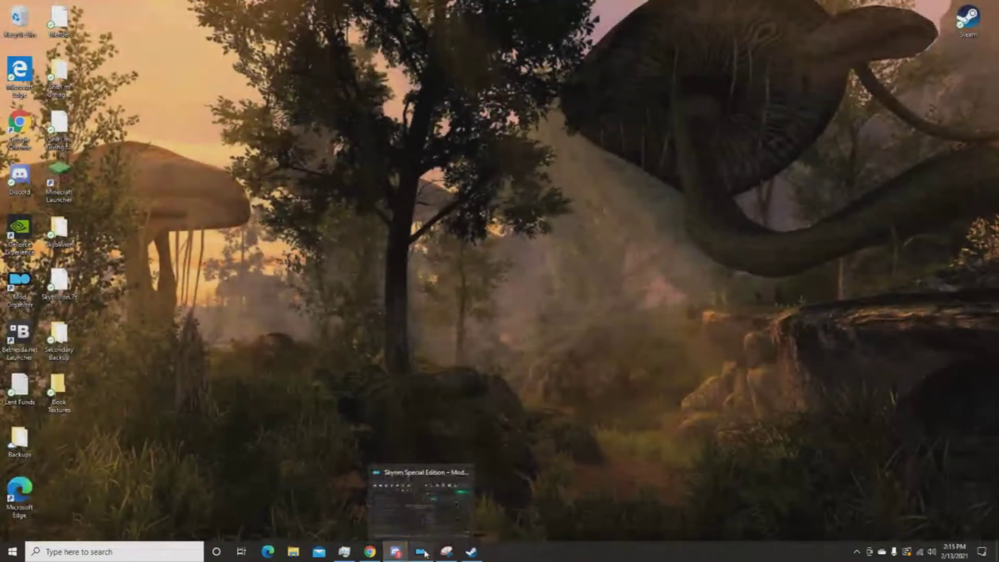
click(422, 553)
click(737, 144)
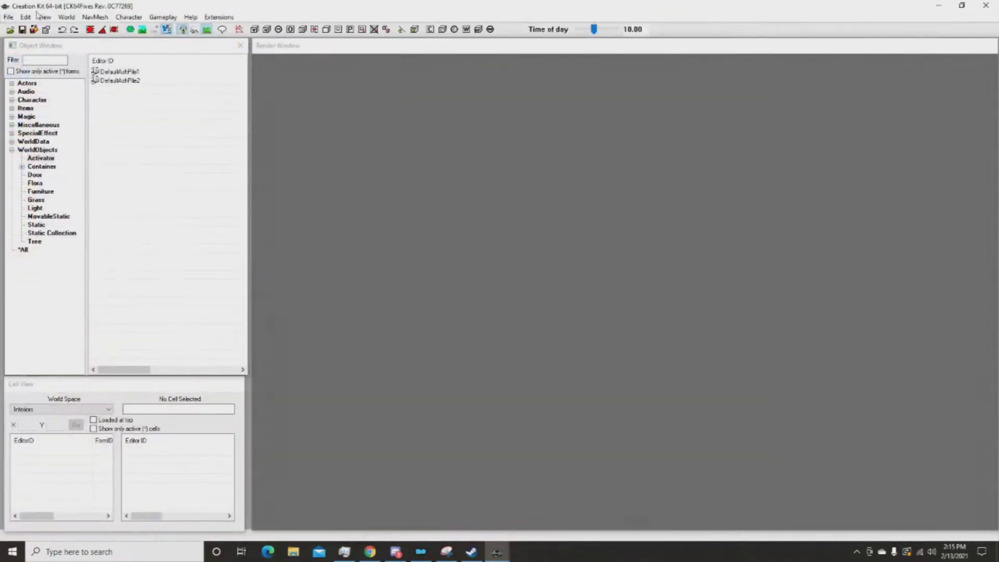
Load the GoblinJimsCave plugin in the Creation Kit as the active file.
click(8, 17)
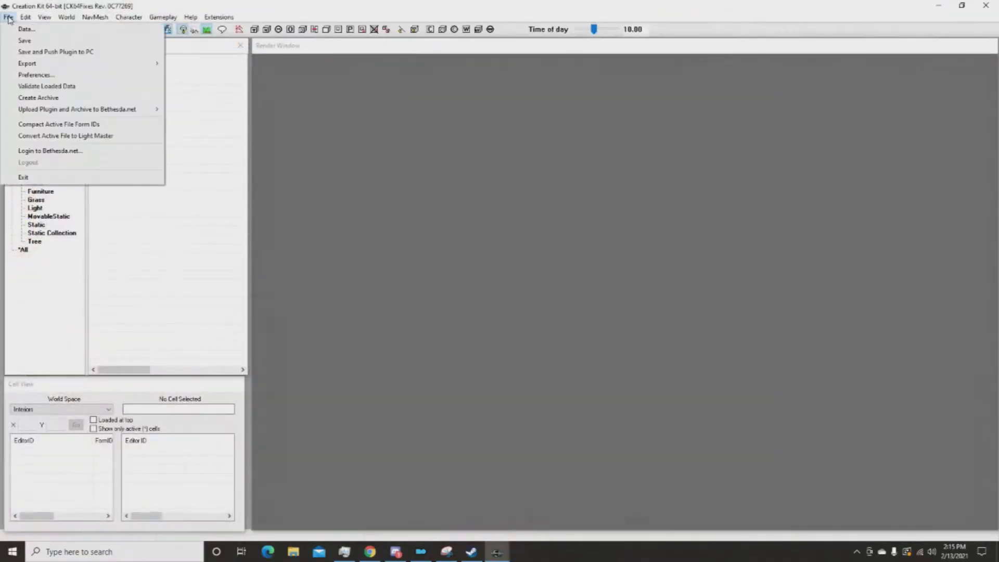
click(29, 57)
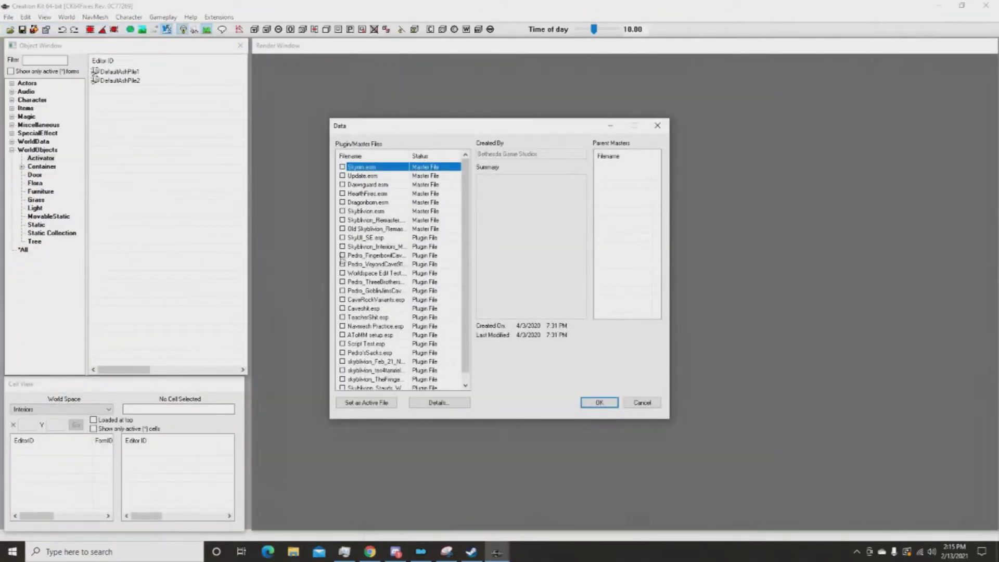
click(344, 292)
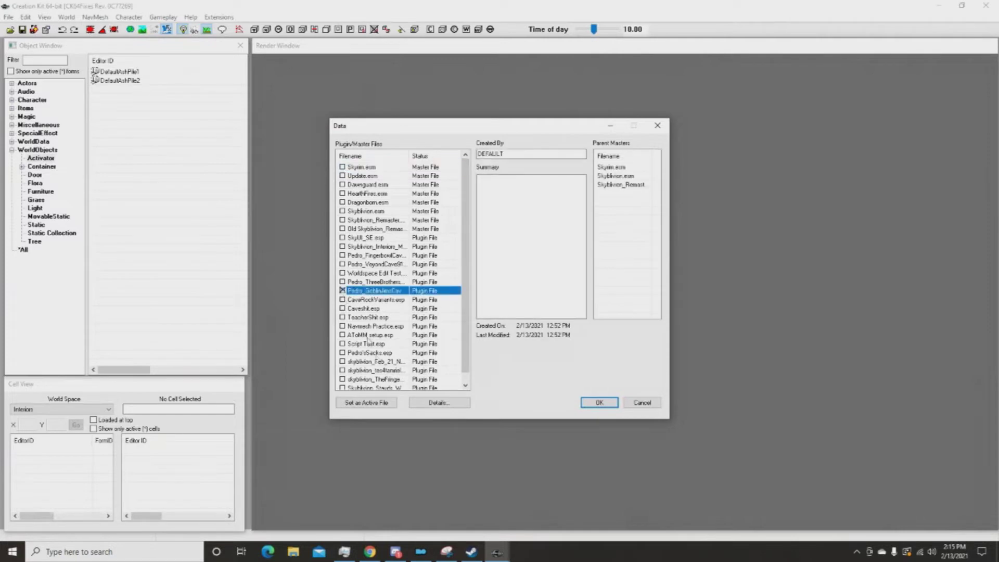
click(376, 400)
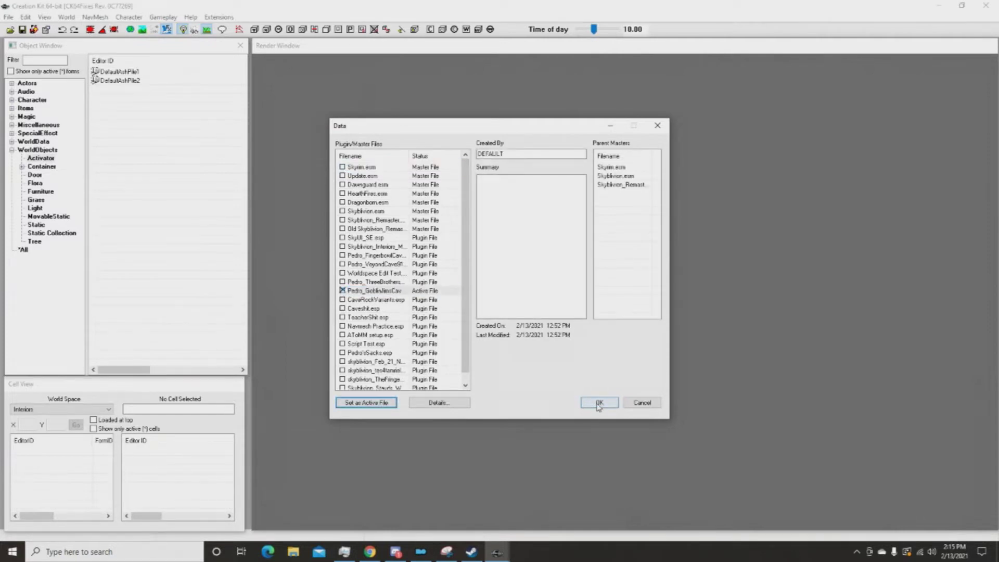
click(598, 404)
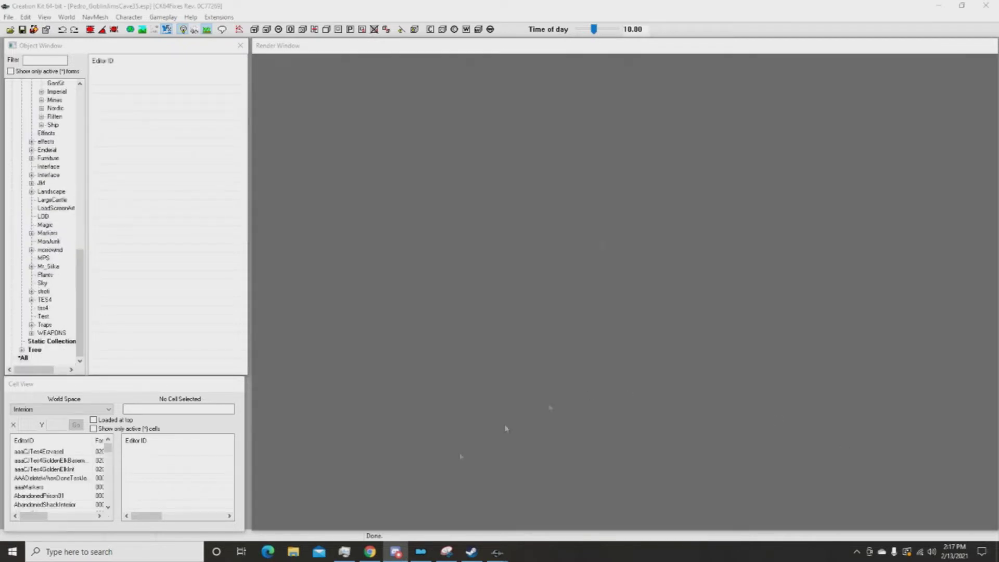
Limit the cell list to active cells and load the TES4GoblinJimsCave02 interior.
click(93, 429)
double_click(69, 461)
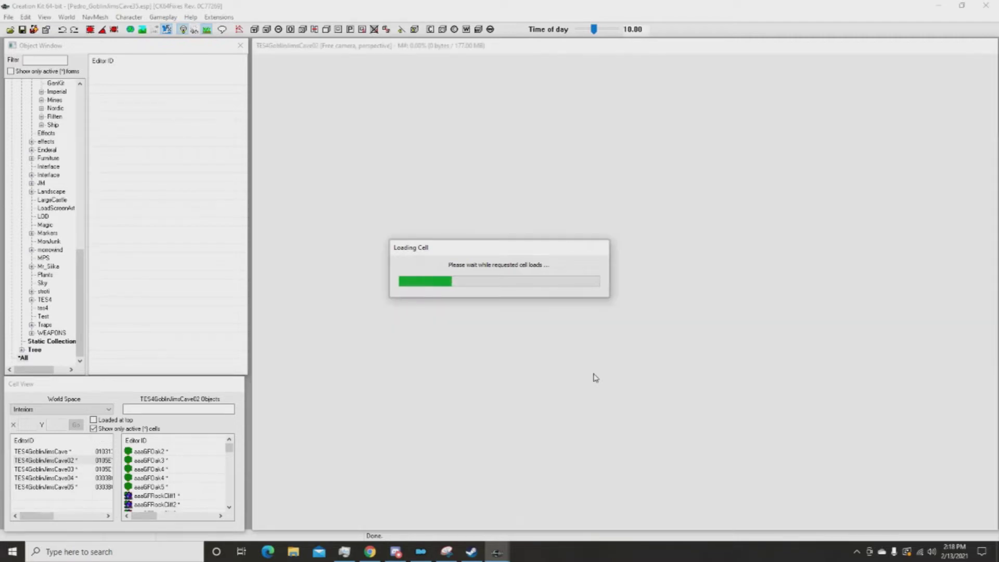
Delete the large plane marker that spans the open gap beside the cave.
scroll(698, 278, down, 12)
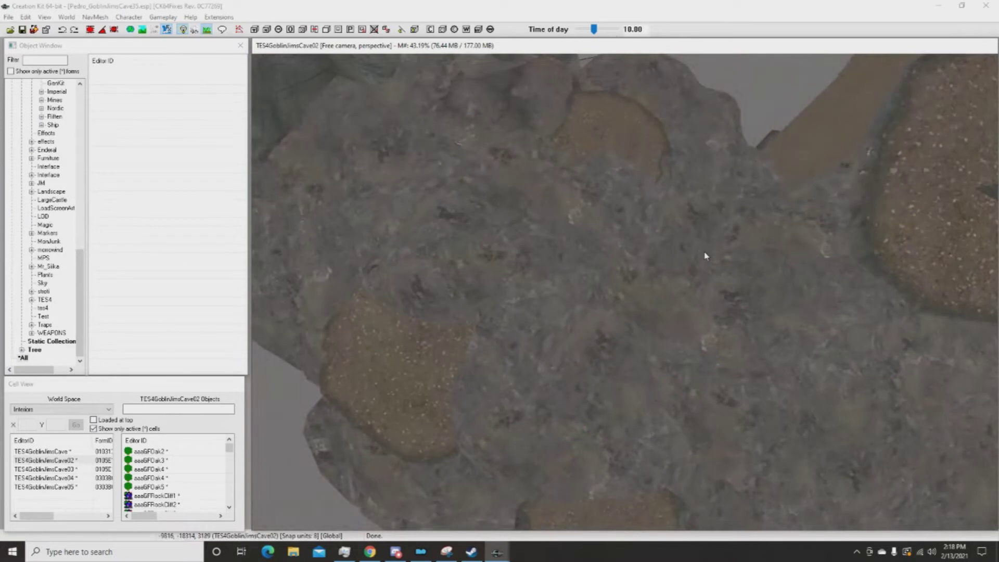
scroll(706, 256, up, 10)
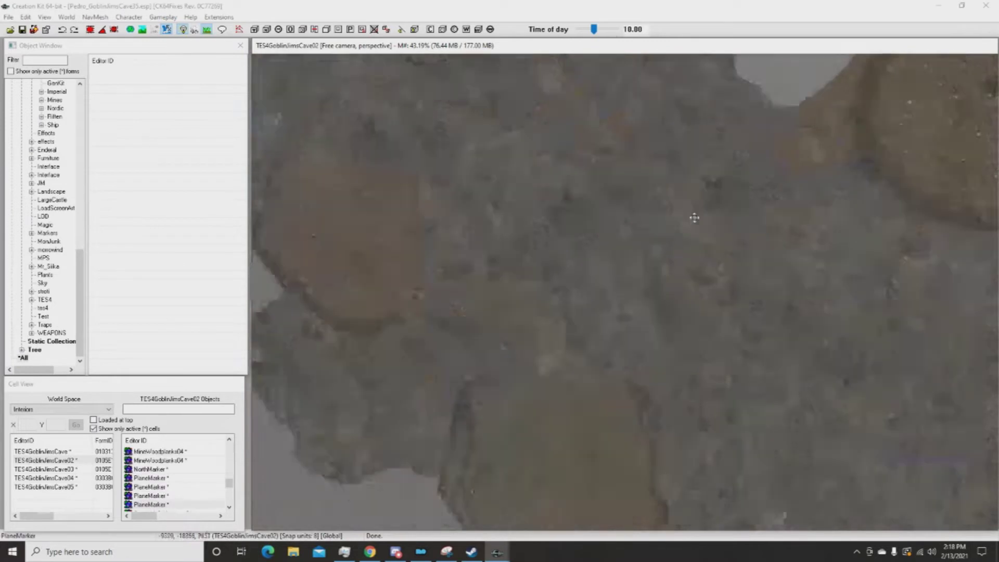
scroll(692, 241, down, 3)
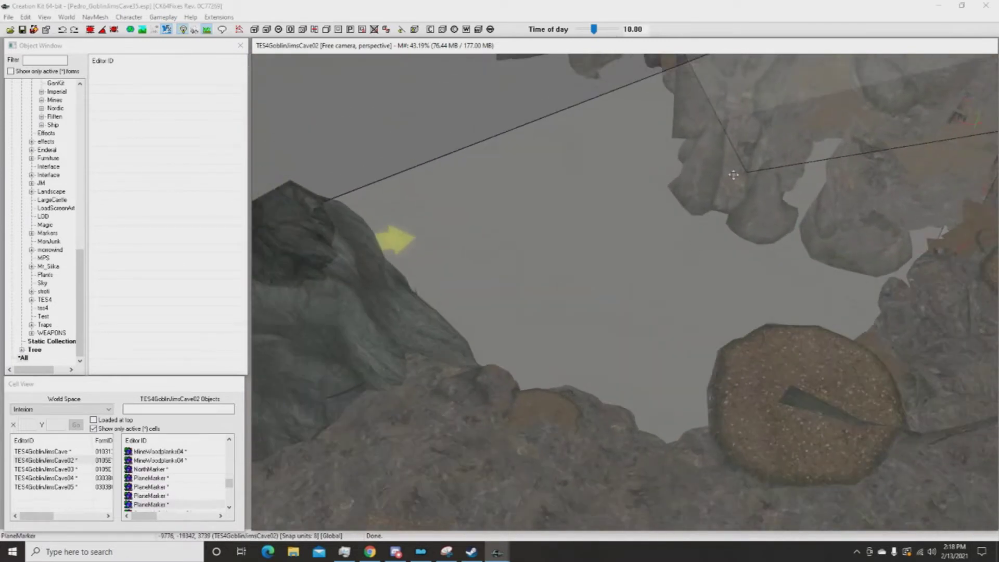
middle_drag(692, 241, 663, 227)
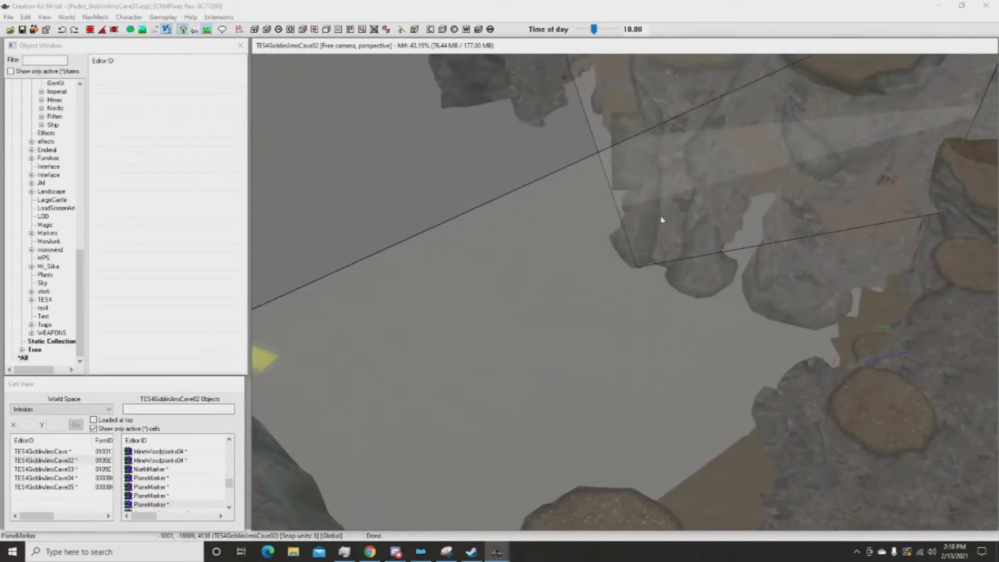
key(Delete)
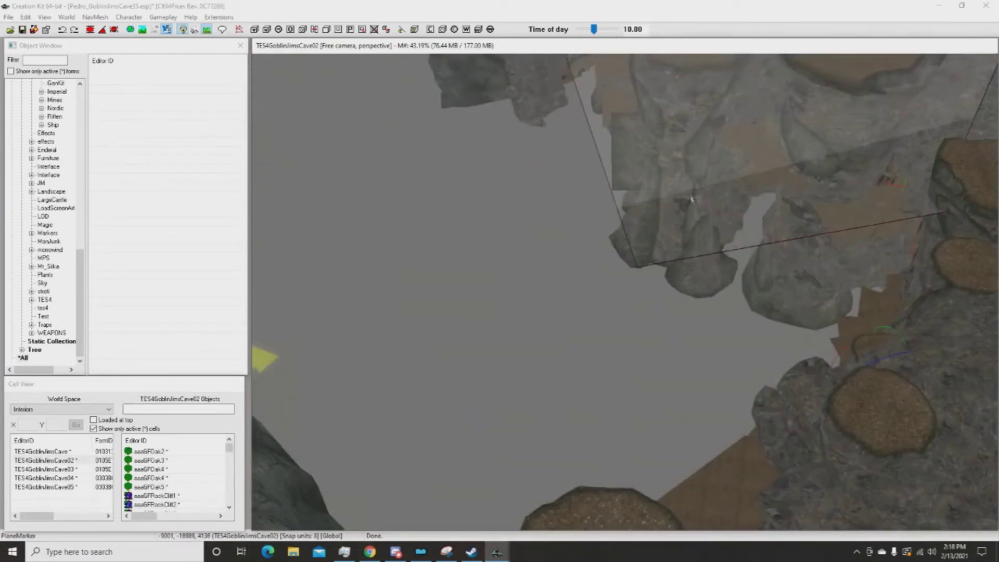
Inspect the cave's outer shell from above, from the sides and at its lower levels.
scroll(699, 208, up, 10)
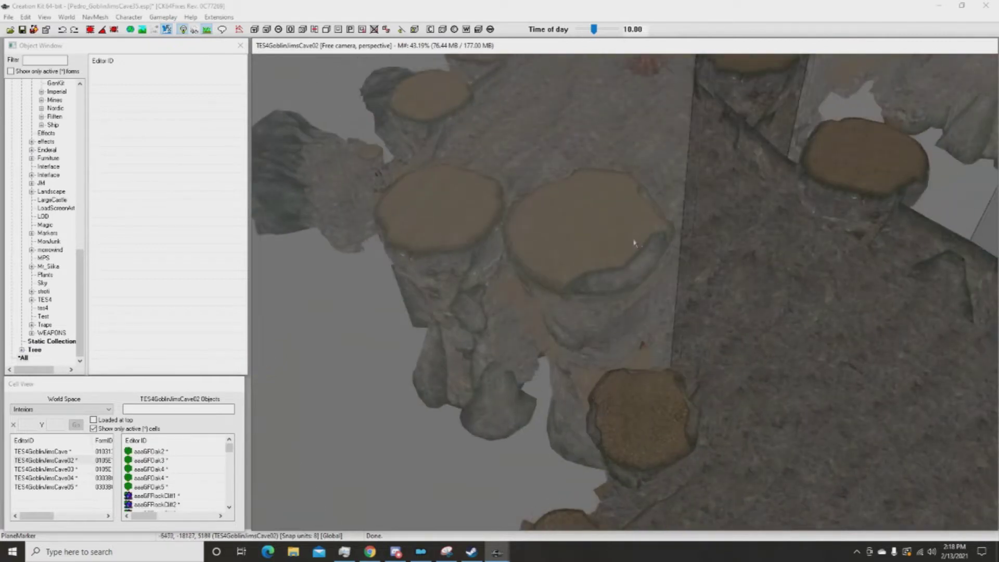
scroll(732, 176, down, 10)
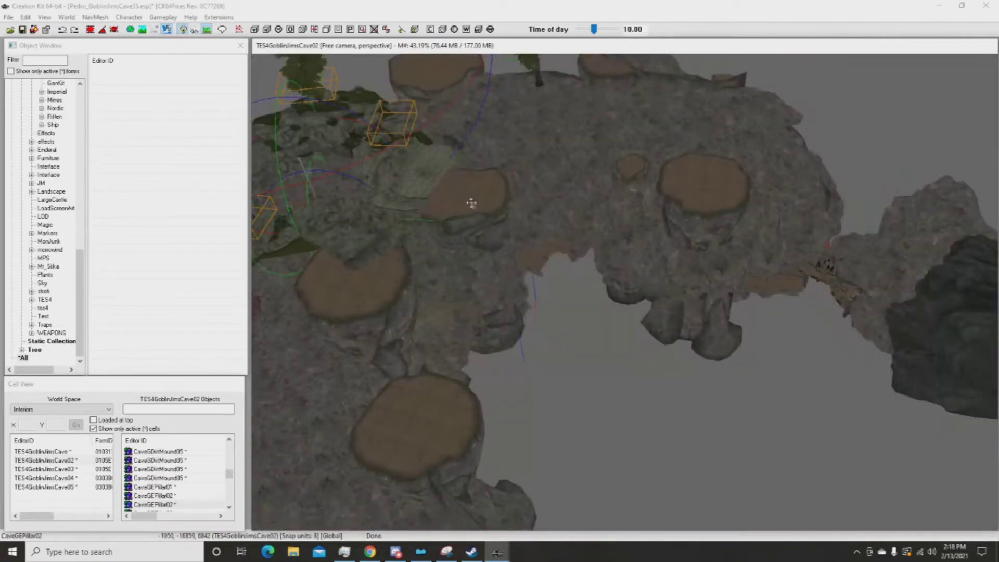
shift+middle_drag(472, 203, 773, 358)
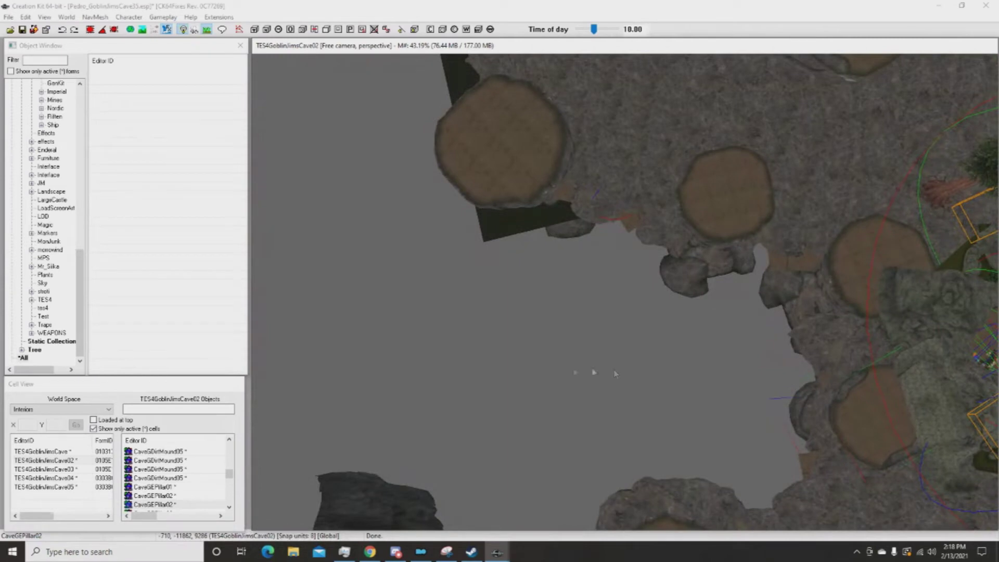
shift+middle_drag(708, 372, 512, 366)
shift+middle_drag(589, 326, 818, 363)
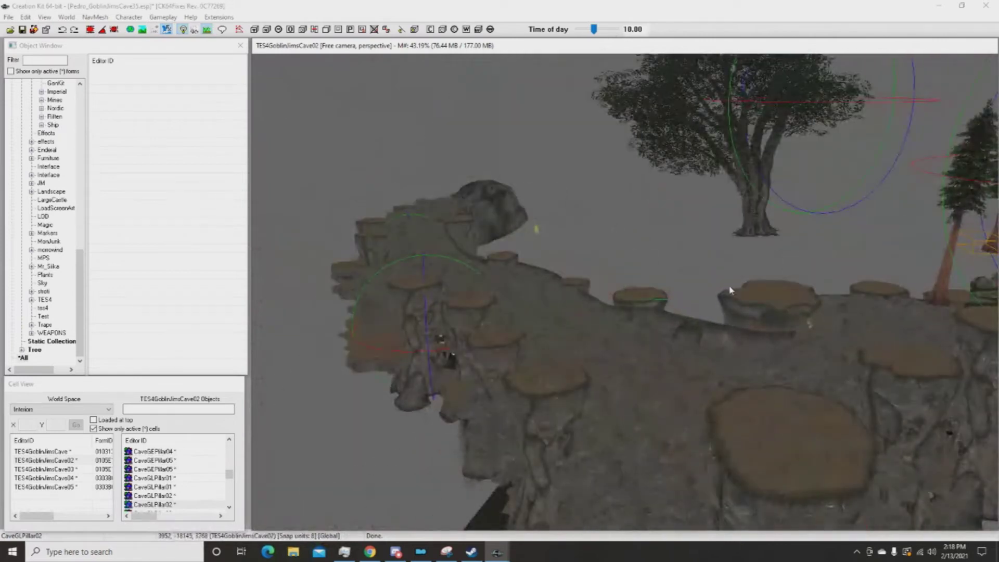
shift+middle_drag(859, 300, 736, 329)
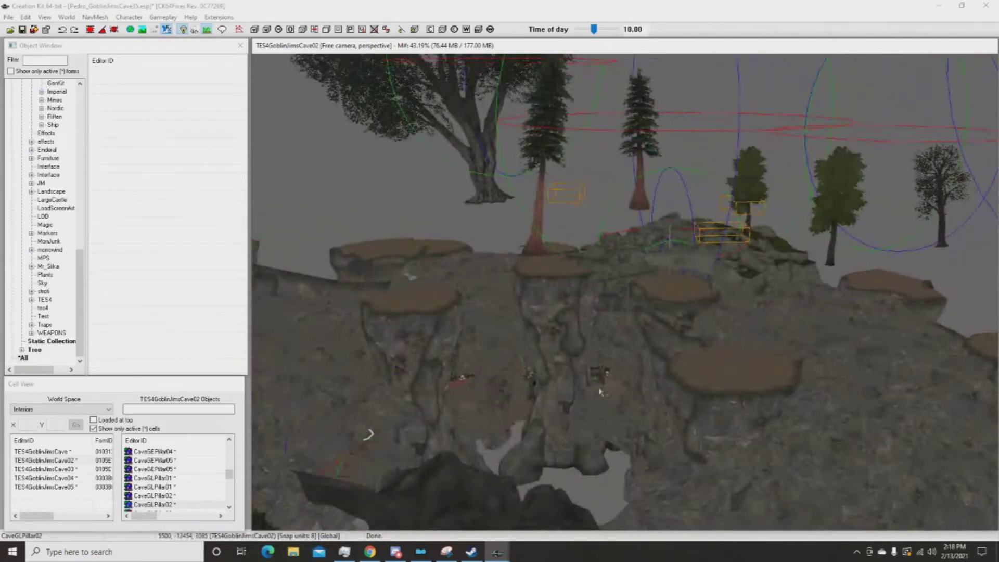
shift+middle_drag(601, 392, 676, 227)
shift+middle_drag(584, 224, 543, 225)
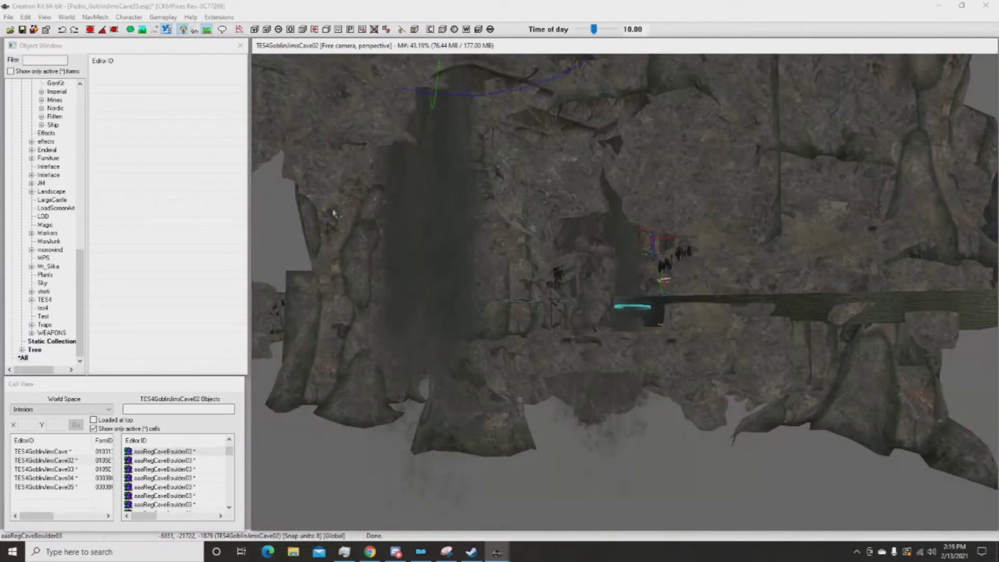
shift+middle_drag(740, 170, 302, 108)
Create a plane marker on the cave wall beside a round-topped pillar, widen it toward the neighbouring pillar, and extend it up and down.
click(290, 30)
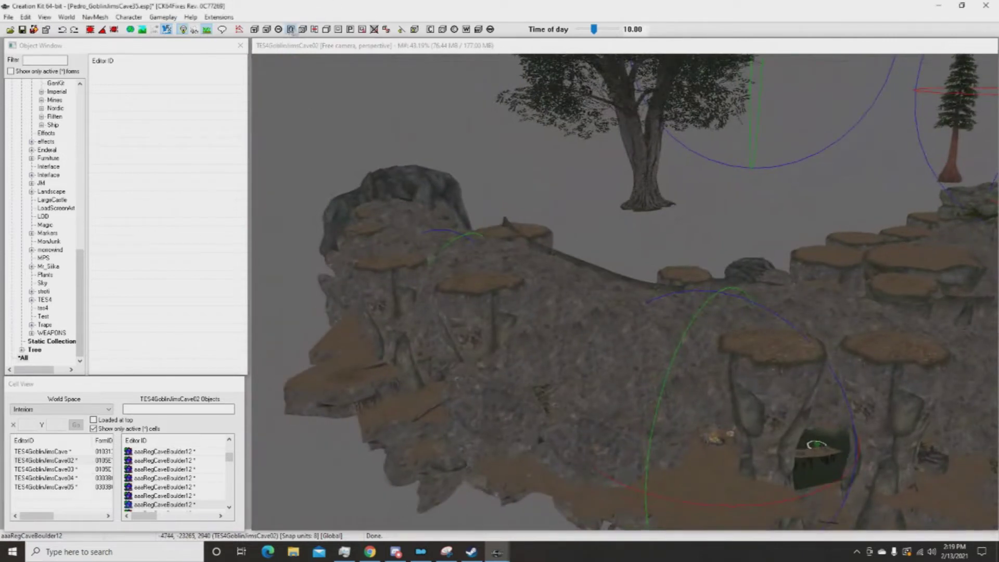
click(496, 281)
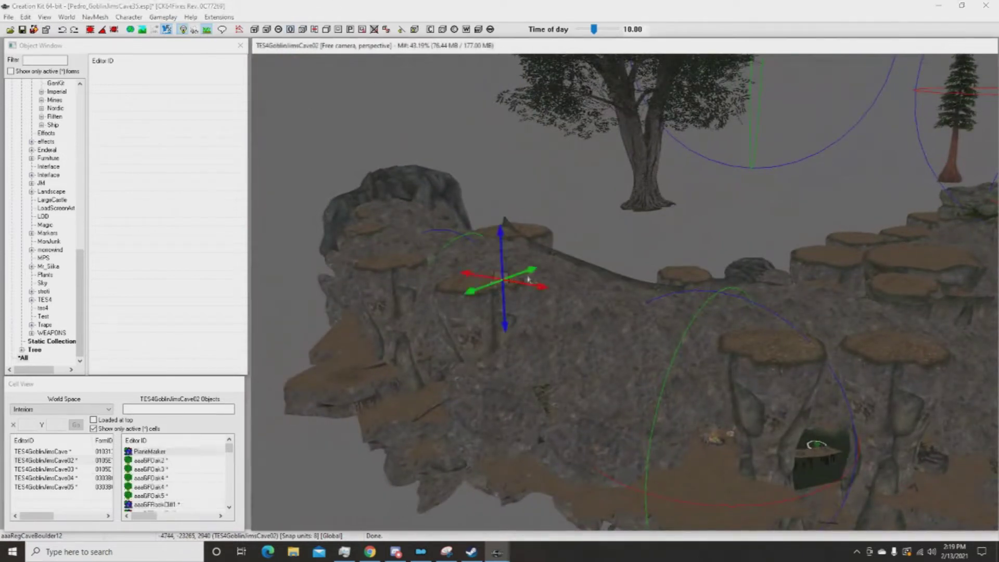
shift+middle_drag(521, 262, 477, 275)
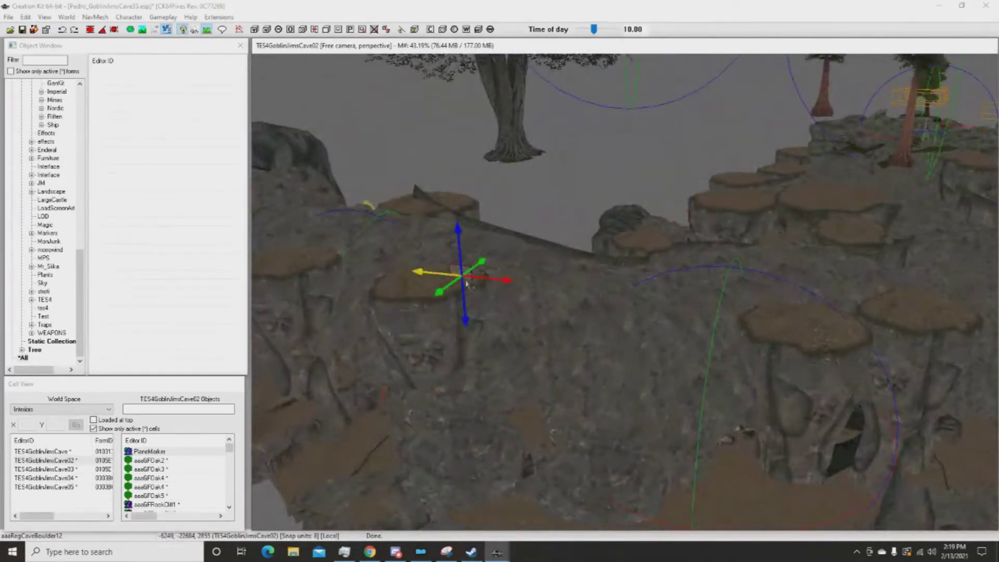
drag(483, 281, 609, 297)
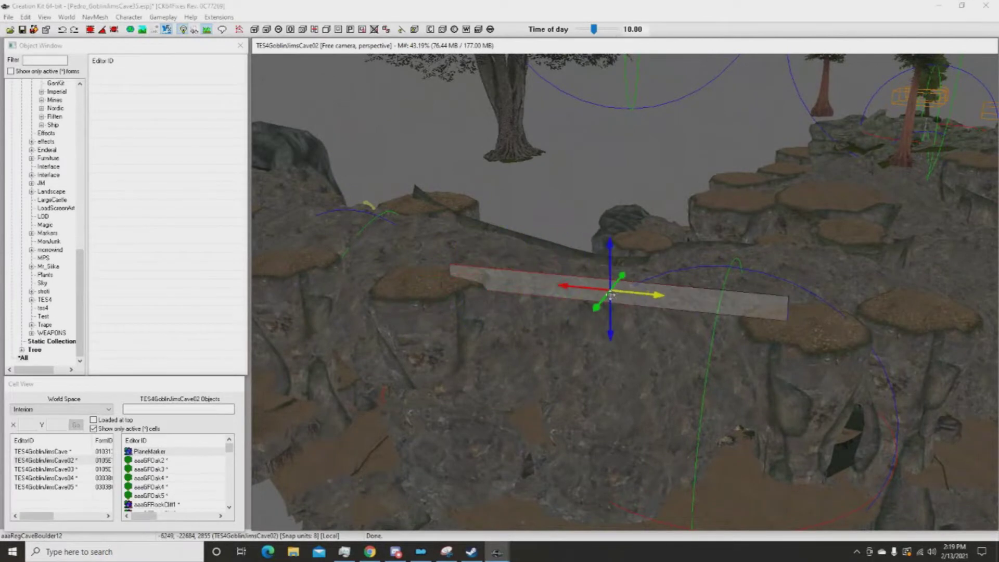
drag(611, 266, 610, 105)
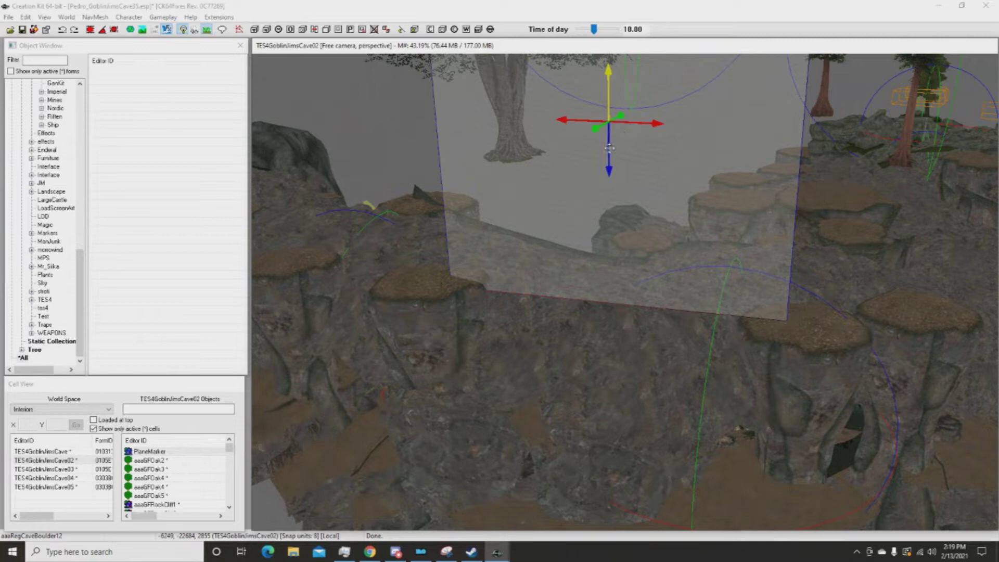
drag(611, 152, 612, 220)
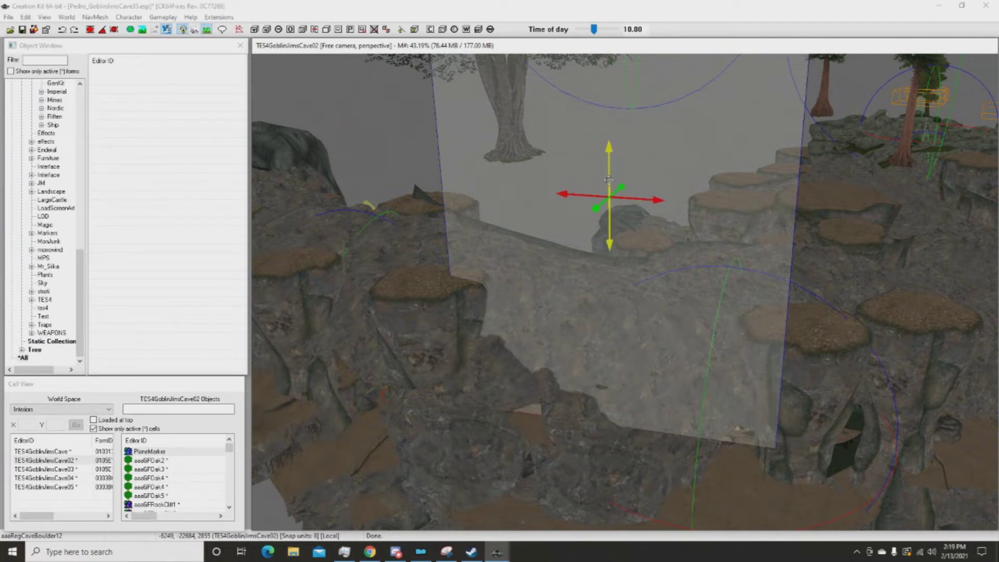
Widen the vertical plane marker on both sides so it overlaps the pillars at either end of the wall.
mouse_move(651, 200)
mouse_down()
mouse_move(622, 198)
mouse_move(705, 205)
mouse_move(557, 360)
mouse_move(670, 217)
mouse_up()
mouse_move(700, 198)
shift+middle_down()
mouse_move(735, 191)
mouse_move(717, 226)
mouse_move(738, 194)
shift+middle_up()
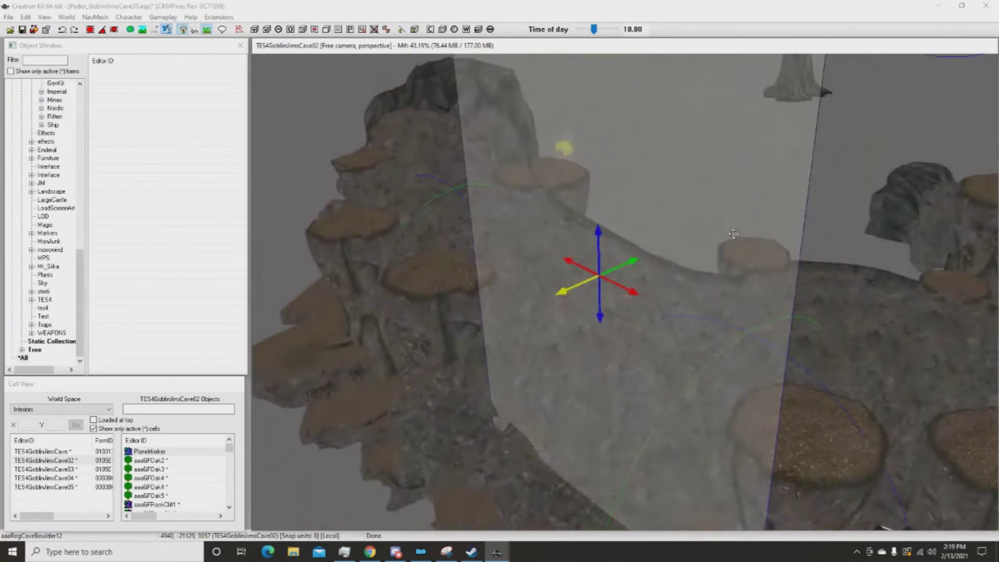
drag(623, 248, 608, 410)
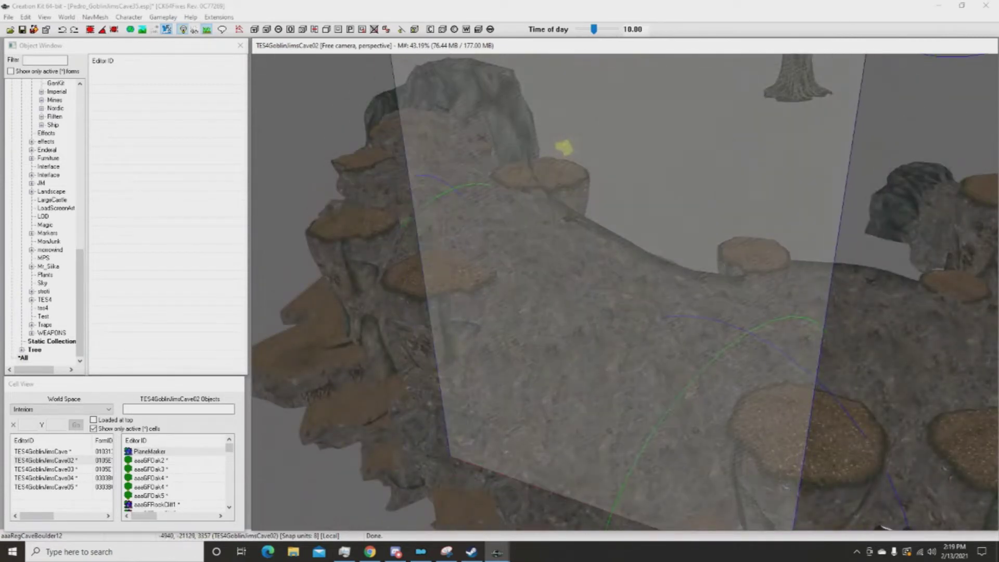
Rotate the plane marker until it lies horizontally and position it above the cave roof.
mouse_move(650, 229)
shift+middle_down()
mouse_move(657, 216)
mouse_move(599, 190)
mouse_move(684, 149)
mouse_move(598, 147)
mouse_move(642, 156)
mouse_move(629, 218)
mouse_move(638, 232)
shift+middle_up()
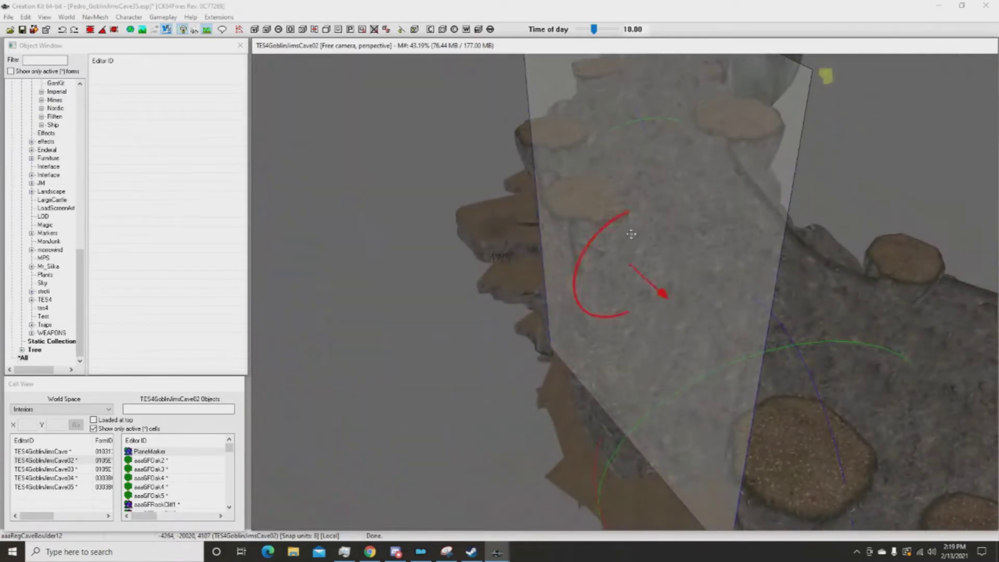
mouse_move(652, 210)
right_down()
mouse_move(598, 210)
mouse_move(676, 210)
right_up()
mouse_move(656, 210)
mouse_down()
mouse_move(687, 235)
mouse_move(658, 199)
mouse_up()
mouse_move(752, 172)
shift+middle_down()
mouse_move(868, 416)
mouse_move(688, 232)
shift+middle_up()
mouse_move(688, 232)
mouse_down()
mouse_move(741, 179)
mouse_move(787, 86)
mouse_move(774, 111)
mouse_move(941, 77)
mouse_up()
mouse_move(842, 128)
mouse_down()
mouse_move(689, 146)
mouse_move(747, 157)
mouse_up()
right_drag(749, 159, 773, 160)
mouse_move(759, 144)
shift+middle_down()
mouse_move(758, 95)
mouse_move(774, 100)
mouse_move(769, 109)
shift+middle_up()
right_drag(764, 125, 778, 126)
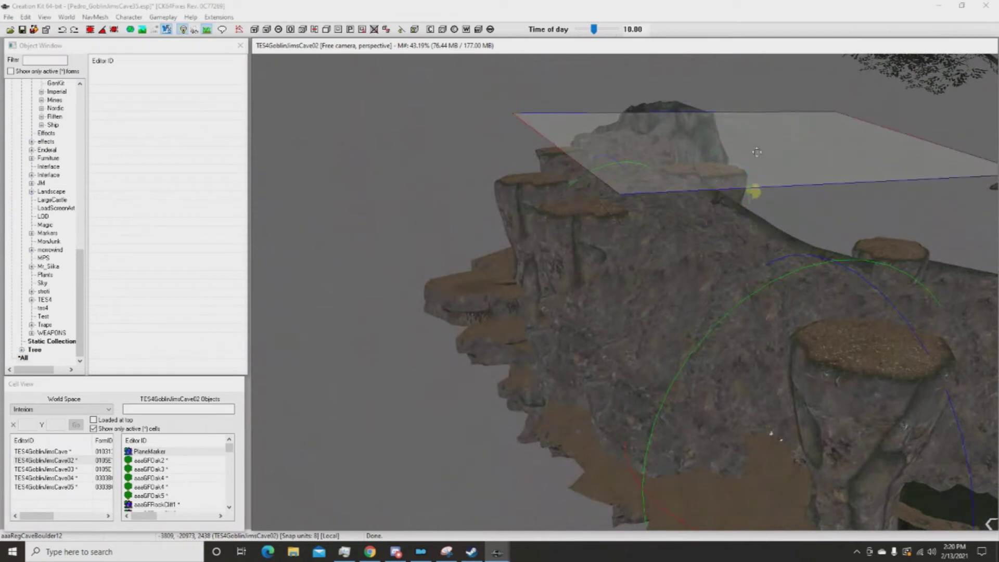
Move the horizontal plane marker over the cave roof and stretch its edges to cover the roof section with its round pillar tops.
drag(755, 147, 748, 215)
mouse_move(748, 215)
shift+middle_down()
mouse_move(732, 286)
mouse_move(699, 238)
shift+middle_up()
drag(698, 237, 700, 274)
drag(624, 311, 638, 315)
mouse_move(682, 285)
mouse_down()
mouse_move(571, 307)
mouse_move(527, 303)
mouse_up()
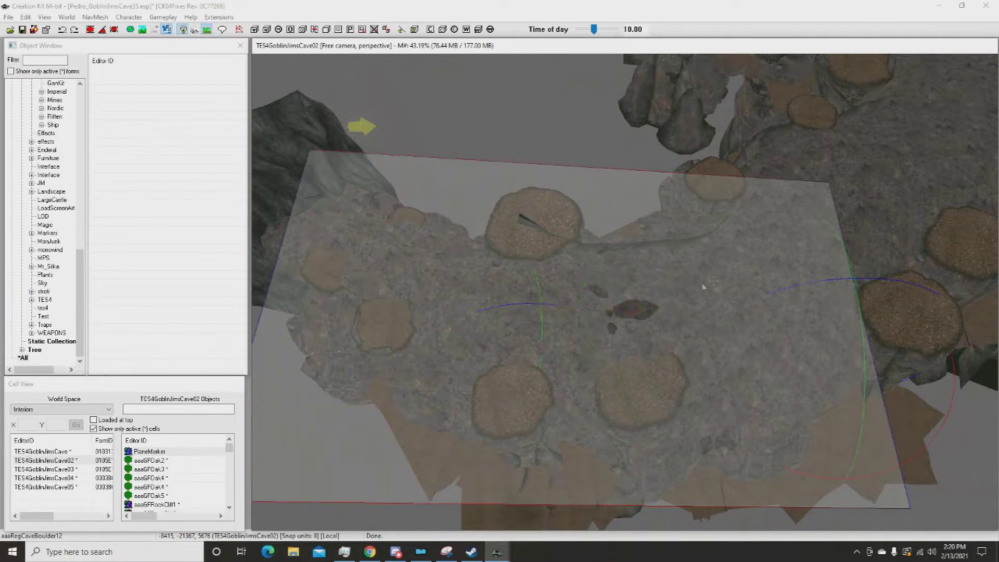
mouse_move(696, 260)
shift+middle_down()
mouse_move(661, 201)
mouse_move(676, 154)
mouse_move(623, 127)
mouse_move(573, 83)
mouse_move(576, 157)
mouse_move(658, 230)
mouse_move(718, 319)
mouse_move(604, 224)
shift+middle_up()
drag(747, 318, 755, 316)
mouse_move(760, 301)
shift+middle_down()
mouse_move(863, 263)
mouse_move(865, 248)
mouse_move(854, 251)
shift+middle_up()
mouse_move(704, 273)
shift+middle_down()
mouse_move(556, 240)
mouse_move(434, 321)
mouse_move(576, 286)
mouse_move(526, 212)
mouse_move(780, 310)
mouse_move(553, 274)
mouse_move(538, 314)
mouse_move(626, 233)
shift+middle_up()
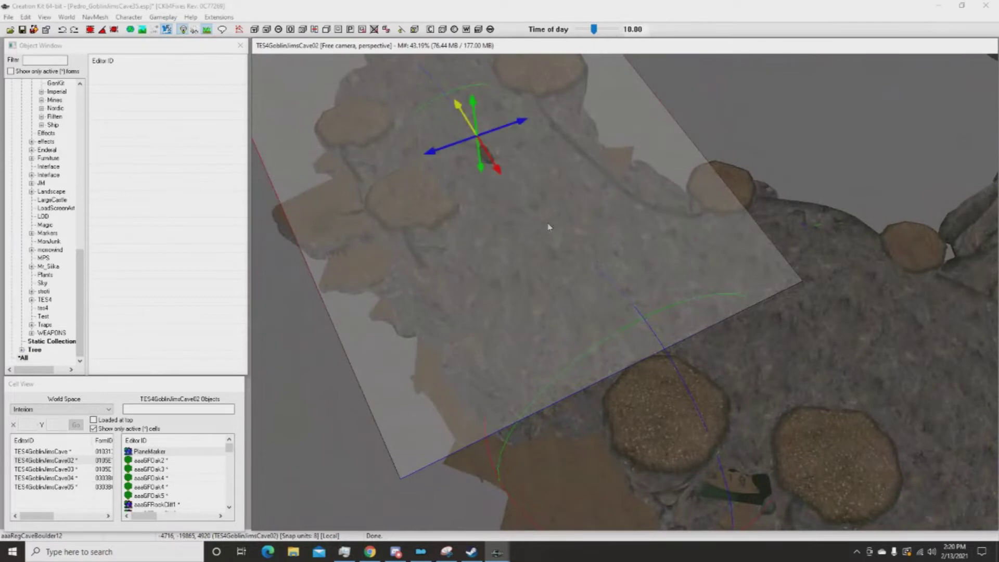
Create a second plane marker at the cave's lower edge beneath the tall pillars and widen it sideways.
mouse_move(496, 169)
shift+middle_down()
mouse_move(550, 201)
mouse_move(696, 126)
shift+middle_up()
mouse_move(509, 280)
shift+middle_down()
mouse_move(554, 217)
mouse_move(518, 349)
mouse_move(725, 251)
mouse_move(547, 243)
mouse_move(607, 286)
mouse_move(469, 319)
mouse_move(603, 308)
mouse_move(532, 400)
mouse_move(759, 157)
shift+middle_up()
middle_drag(439, 255, 750, 276)
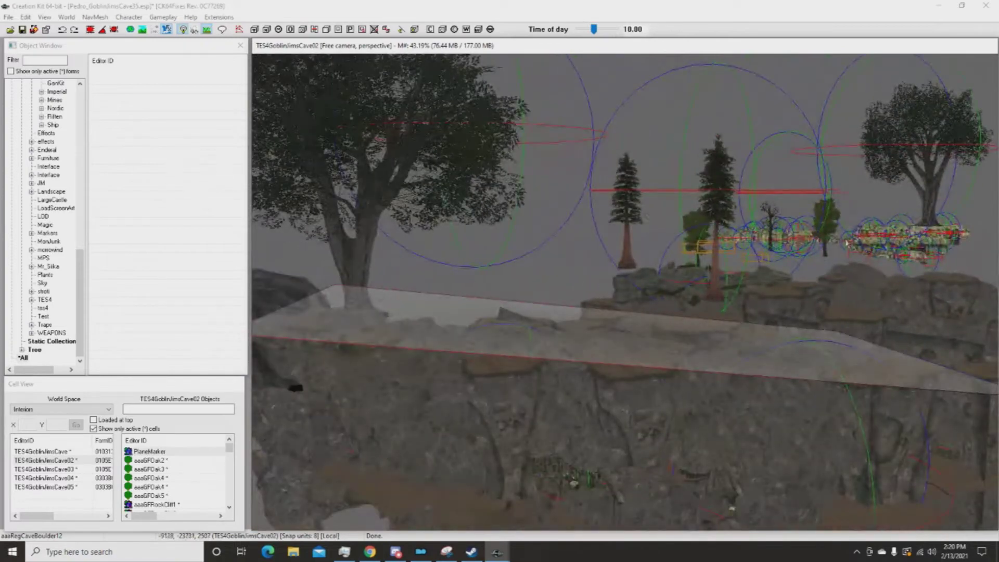
middle_drag(848, 243, 552, 141)
shift+middle_drag(604, 323, 616, 223)
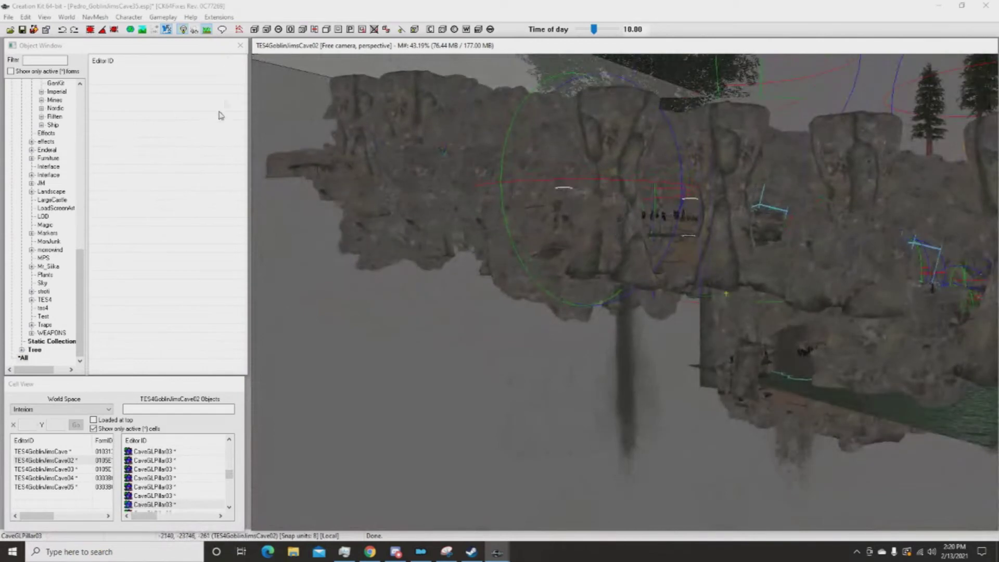
click(290, 29)
shift+middle_drag(587, 308, 595, 314)
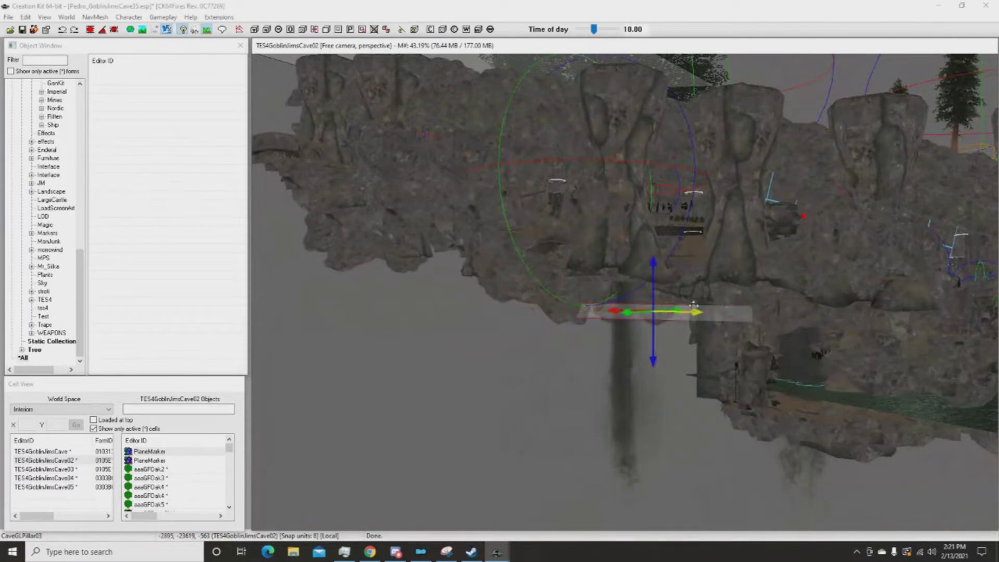
Stretch the second plane marker downward into a tall vertical sheet below the cave's lower edge.
mouse_move(653, 327)
mouse_down()
mouse_move(636, 469)
mouse_move(635, 376)
mouse_up()
shift+middle_drag(635, 376, 642, 366)
drag(644, 420, 644, 484)
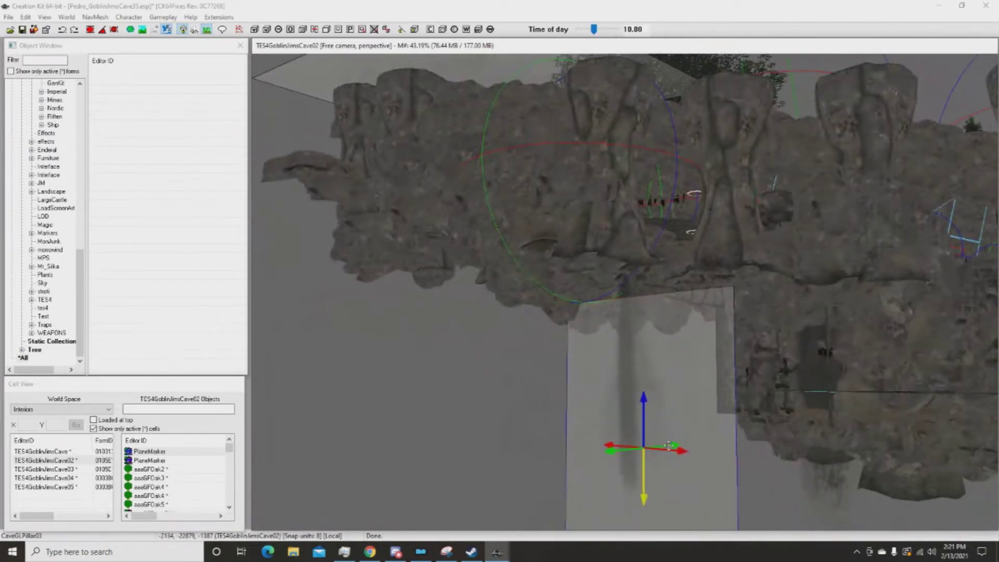
shift+middle_drag(669, 446, 697, 442)
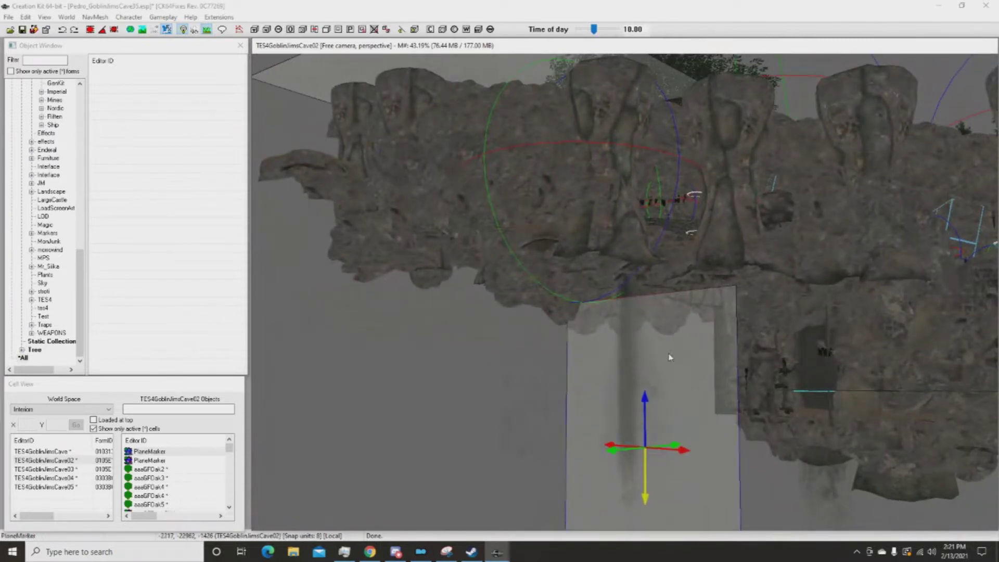
shift+middle_drag(667, 356, 718, 353)
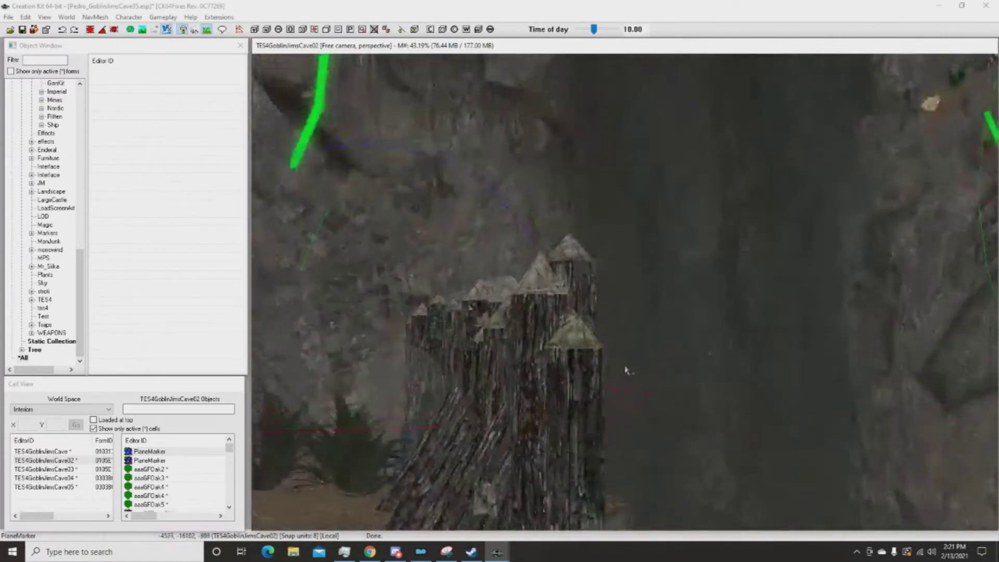
Examine the cave wall and the tall vertical plane marker from inside and outside the waterfall area.
click(546, 367)
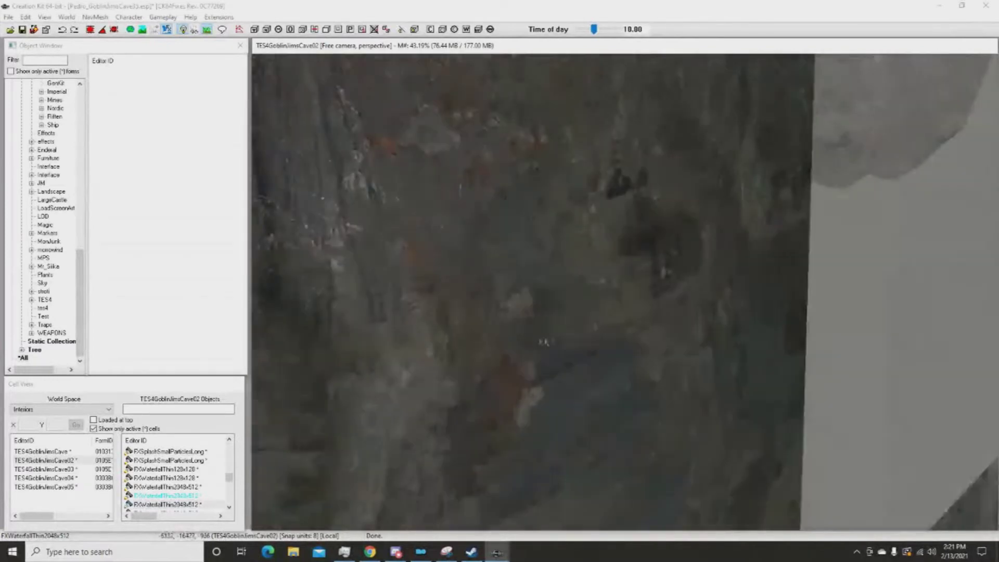
click(581, 332)
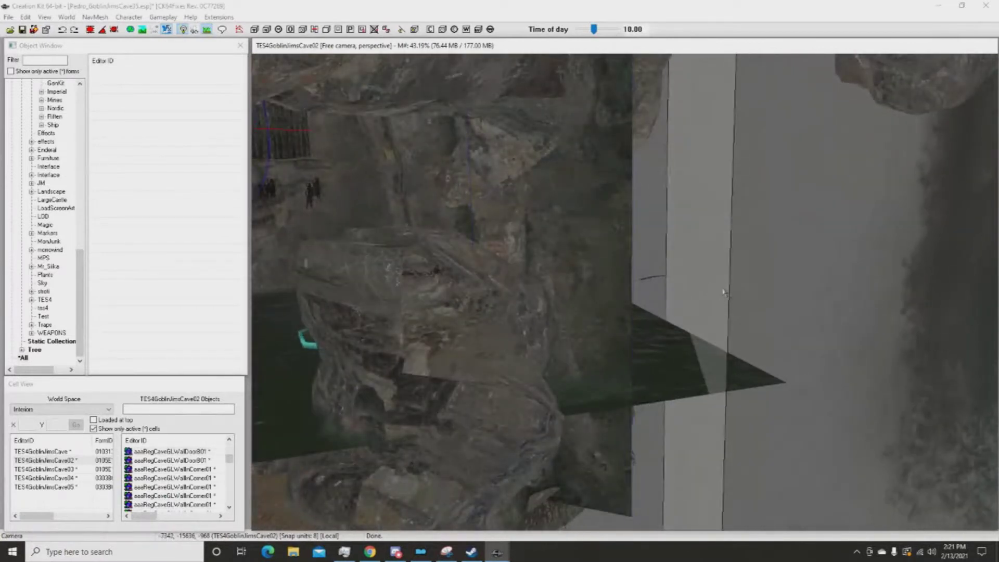
click(723, 285)
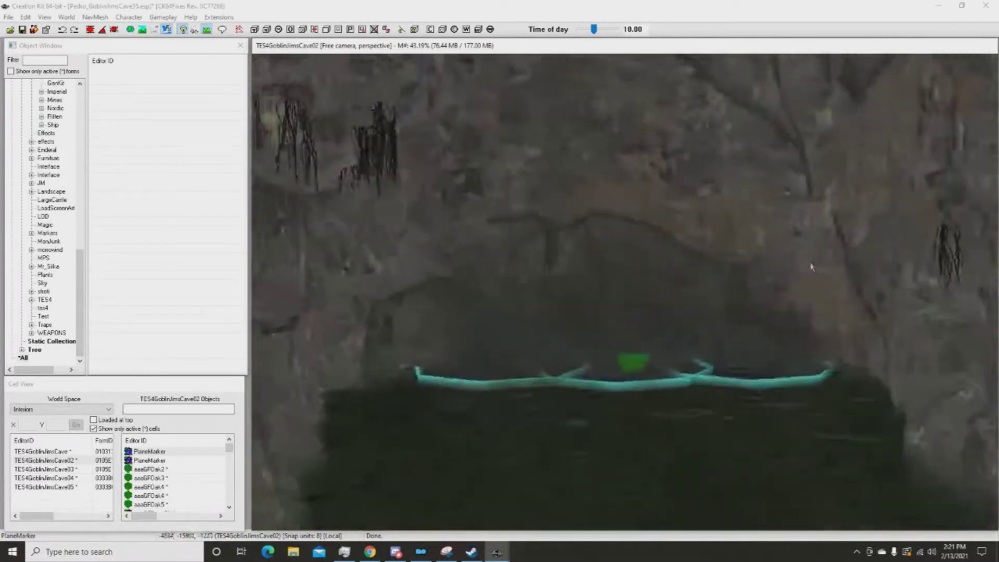
middle_drag(812, 267, 691, 283)
middle_drag(448, 282, 685, 204)
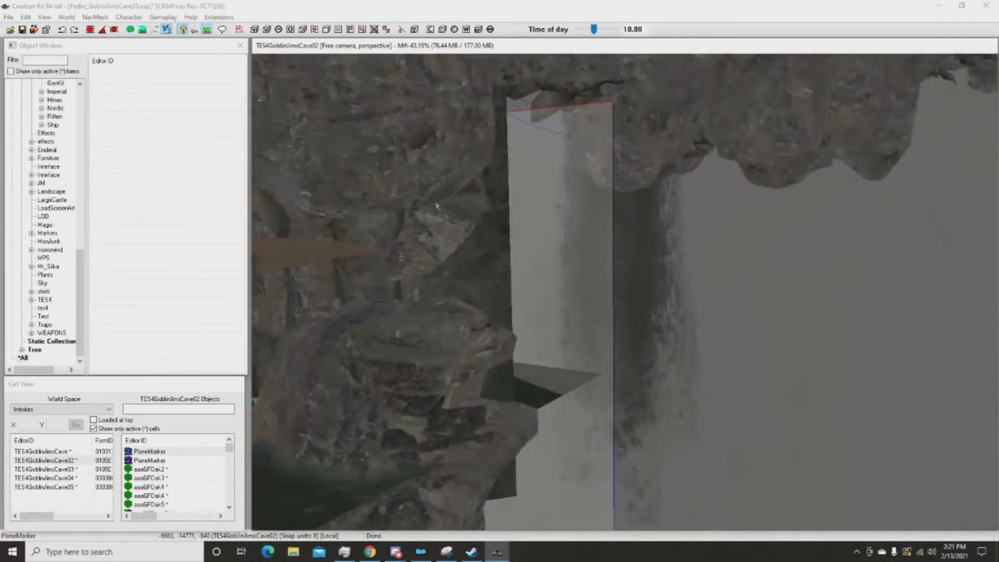
middle_drag(678, 126, 711, 190)
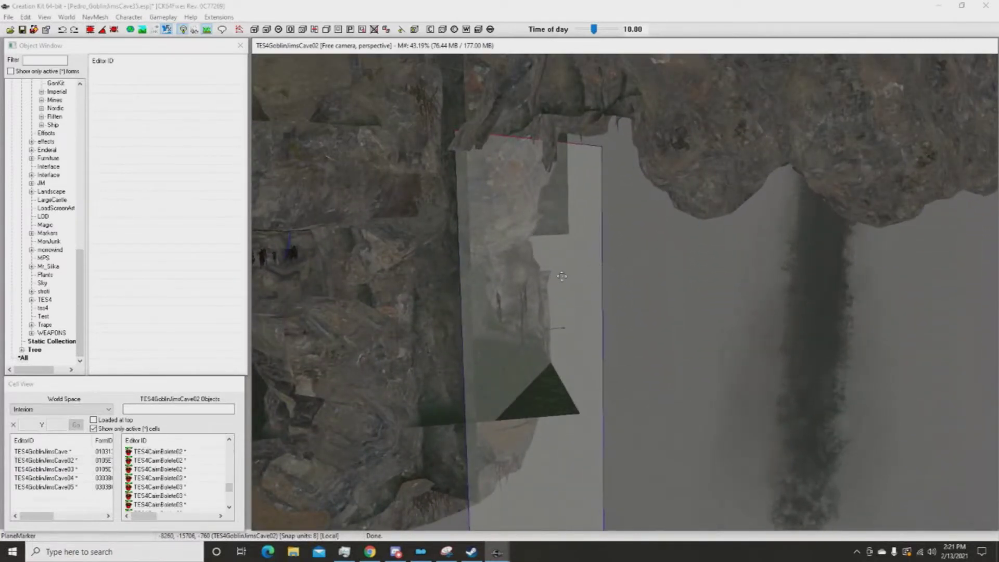
Duplicate the vertical plane marker outside the cave wall and rotate the copy toward a horizontal position.
drag(562, 276, 677, 278)
key(e)
mouse_move(694, 438)
mouse_down()
mouse_move(770, 442)
mouse_move(693, 441)
mouse_up()
key(ctrl+z)
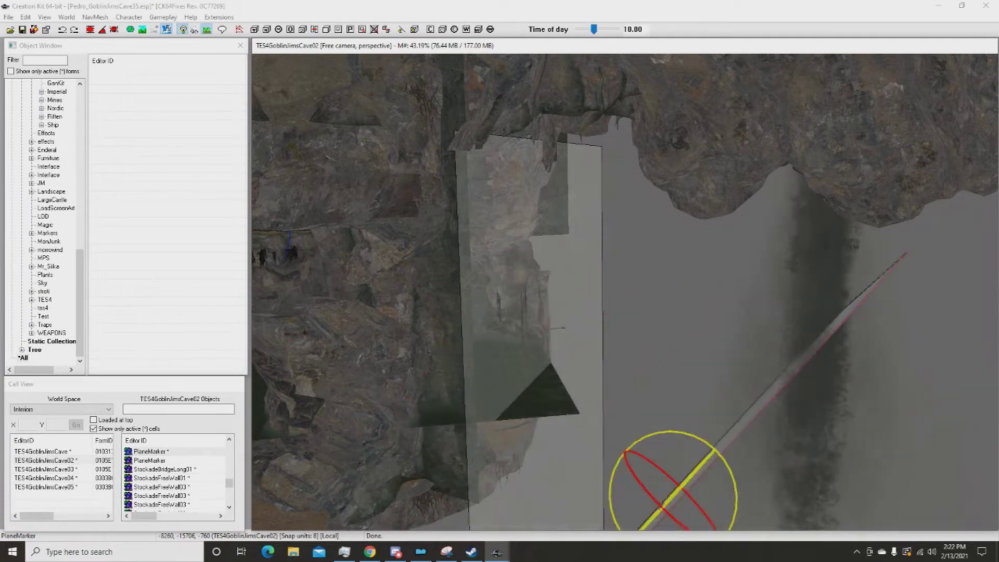
mouse_move(640, 479)
mouse_down()
mouse_move(682, 478)
mouse_move(650, 479)
mouse_up()
key(w)
middle_drag(642, 479, 858, 349)
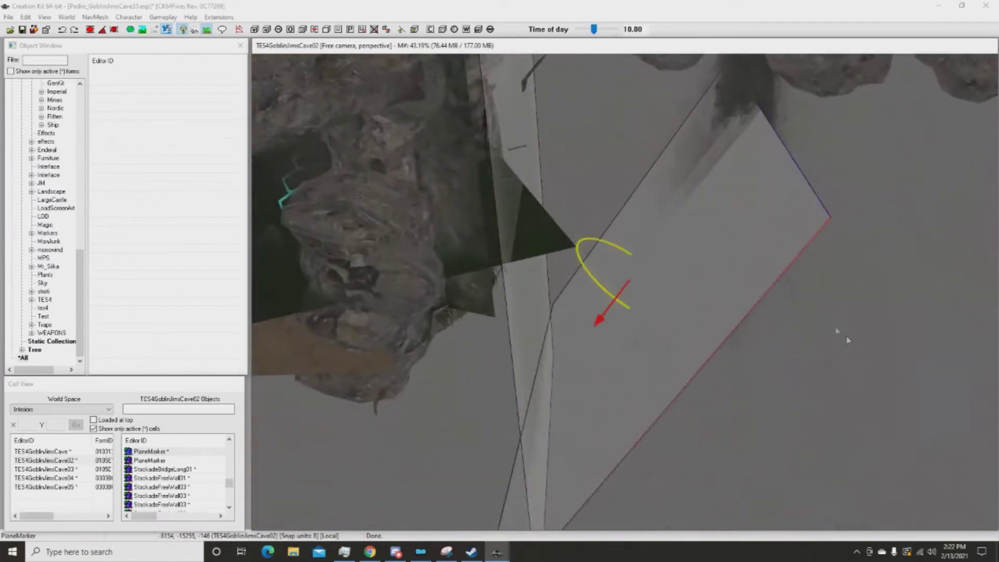
drag(700, 253, 677, 257)
drag(616, 263, 648, 247)
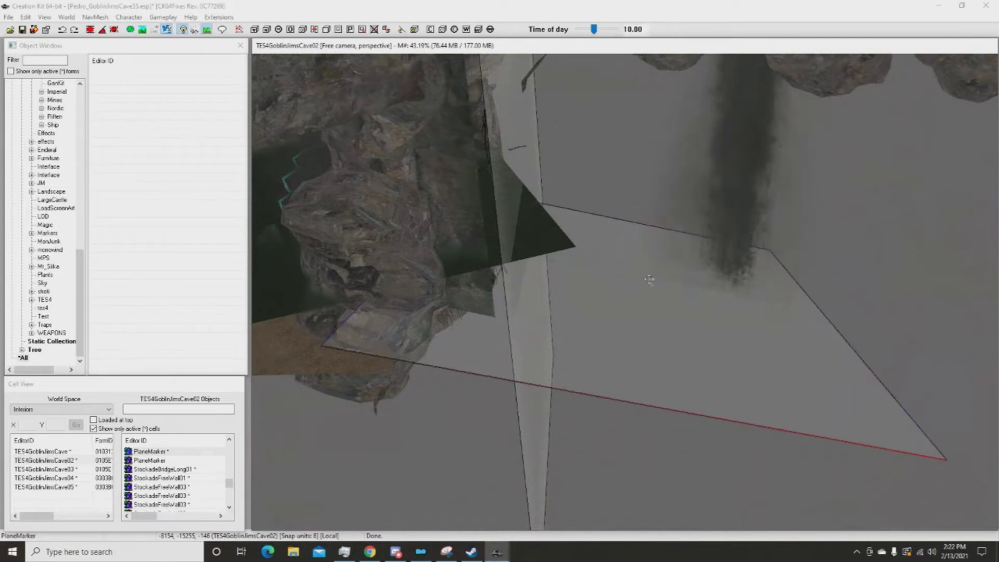
Set the copied plane marker's X, Y and Z rotation to 0 in its reference properties and try a Y rotation of 90.
double_click(641, 350)
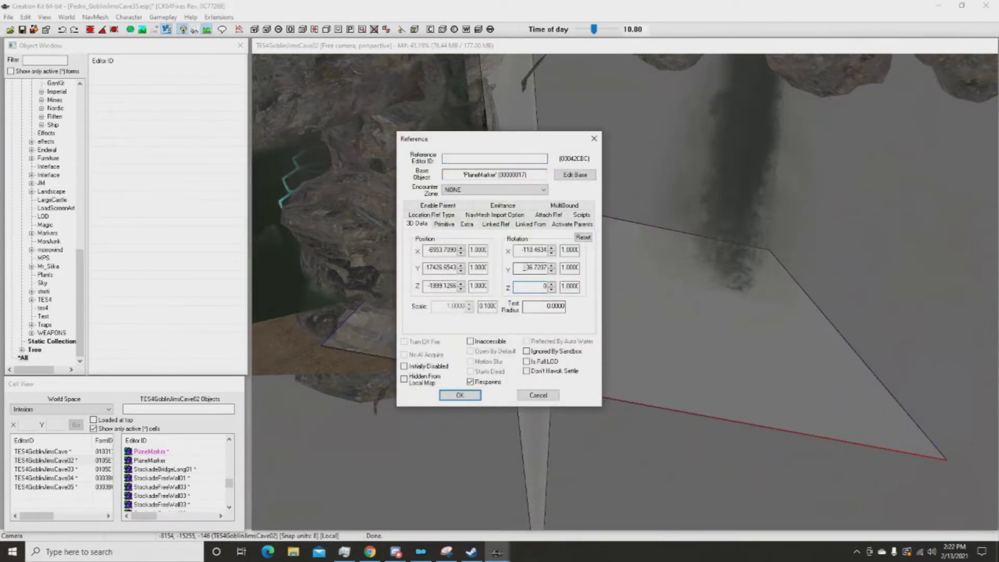
drag(517, 251, 566, 251)
text(0)
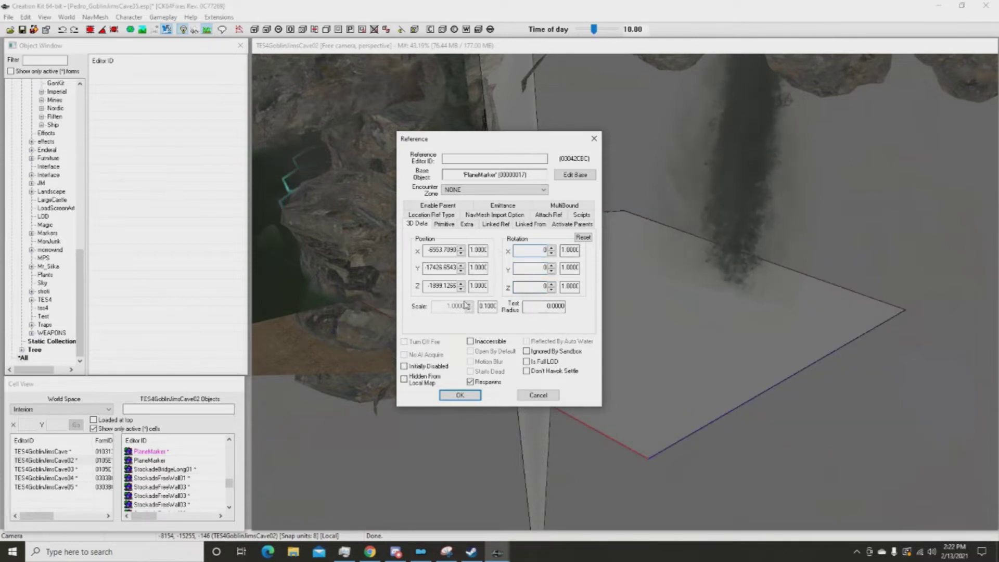
click(447, 286)
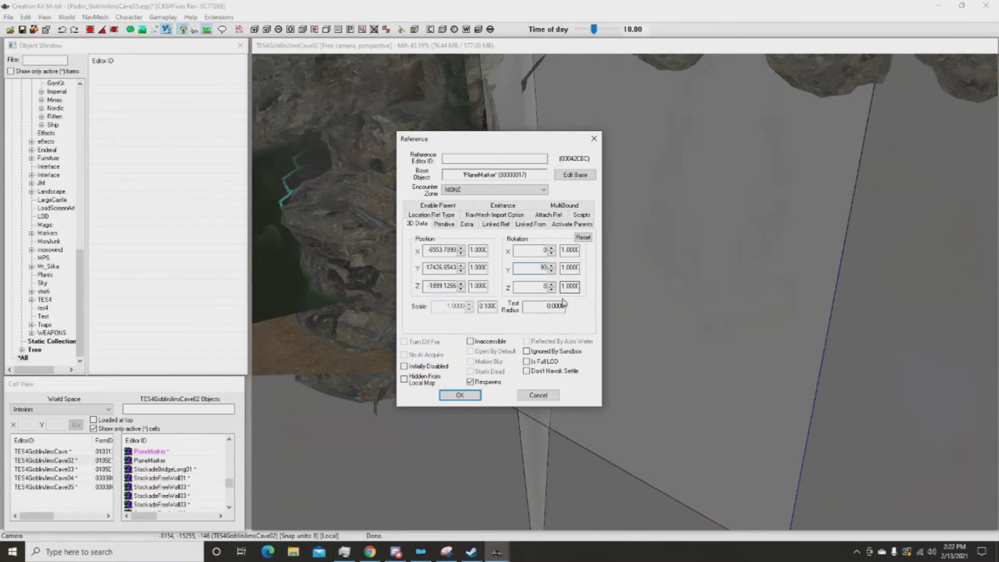
click(533, 288)
click(541, 287)
click(460, 395)
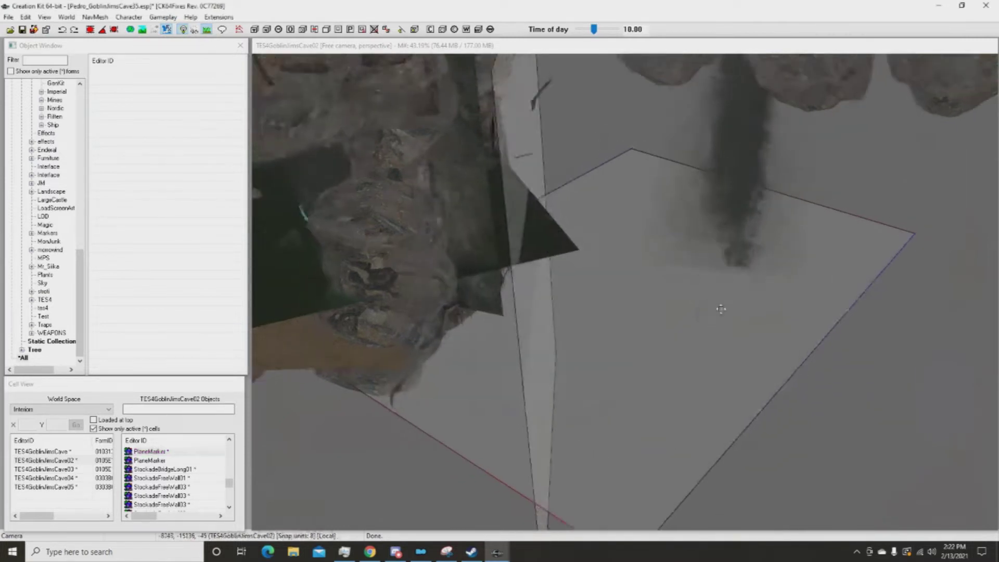
Turn the horizontal plane marker and move it up against the cave's underside, meeting the upper edge of the vertical marker.
right_drag(551, 292, 617, 292)
mouse_move(618, 292)
mouse_down()
mouse_move(739, 275)
mouse_move(692, 276)
mouse_move(671, 290)
mouse_move(672, 208)
mouse_up()
drag(671, 170, 670, 148)
shift+middle_drag(669, 148, 665, 192)
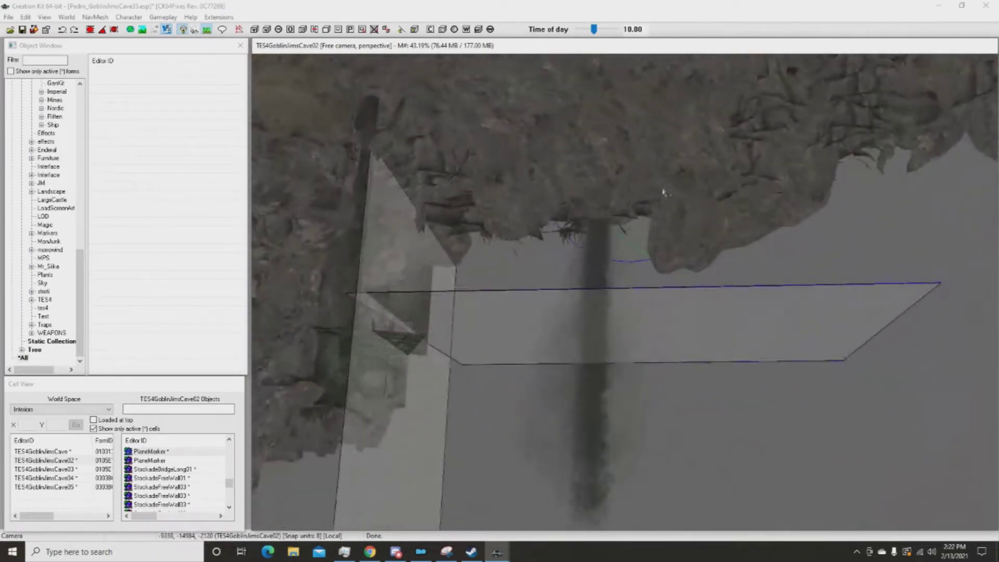
drag(663, 293, 665, 154)
shift+middle_drag(665, 154, 404, 217)
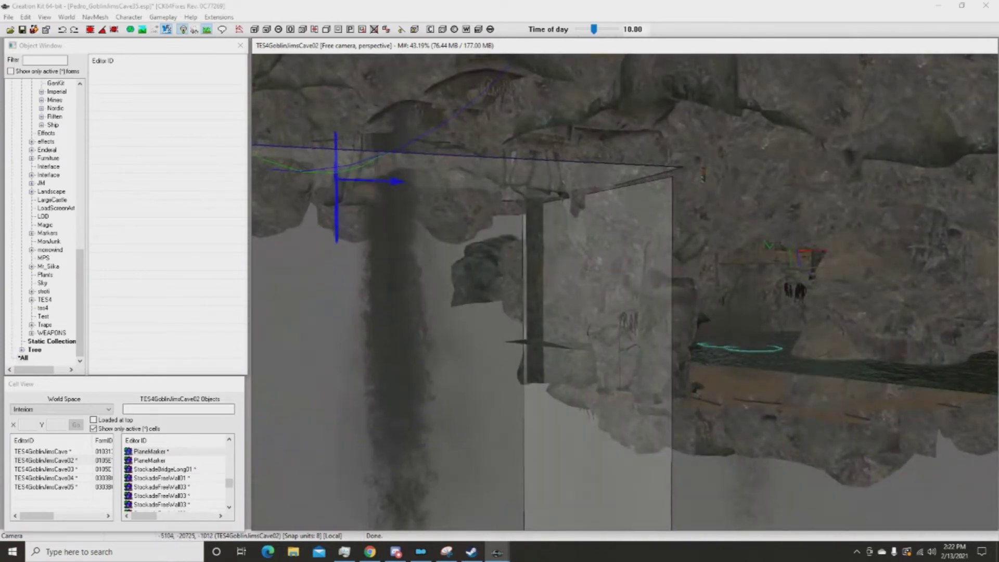
mouse_move(349, 183)
mouse_down()
mouse_move(333, 180)
mouse_move(336, 169)
mouse_up()
drag(537, 154, 537, 184)
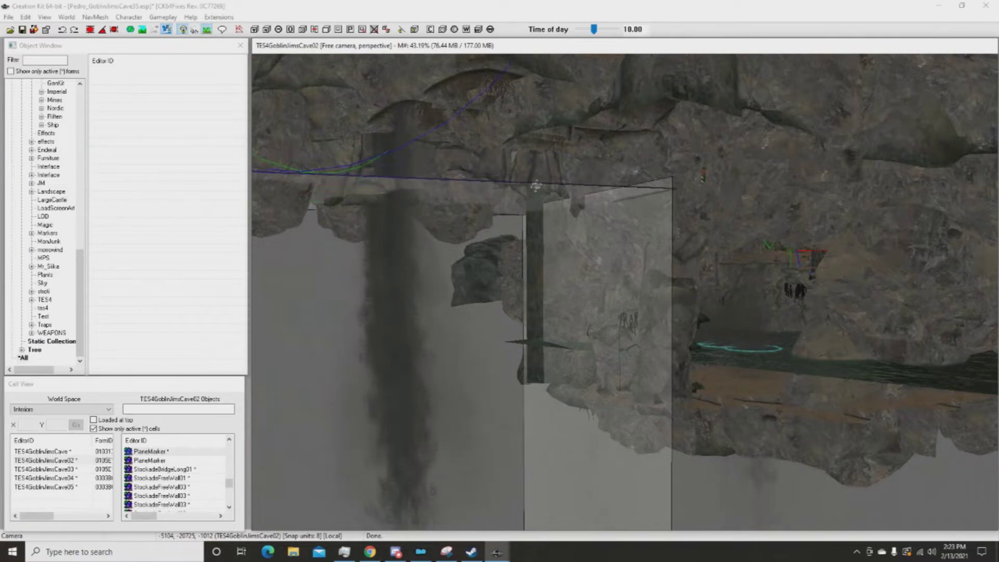
middle_drag(519, 192, 737, 252)
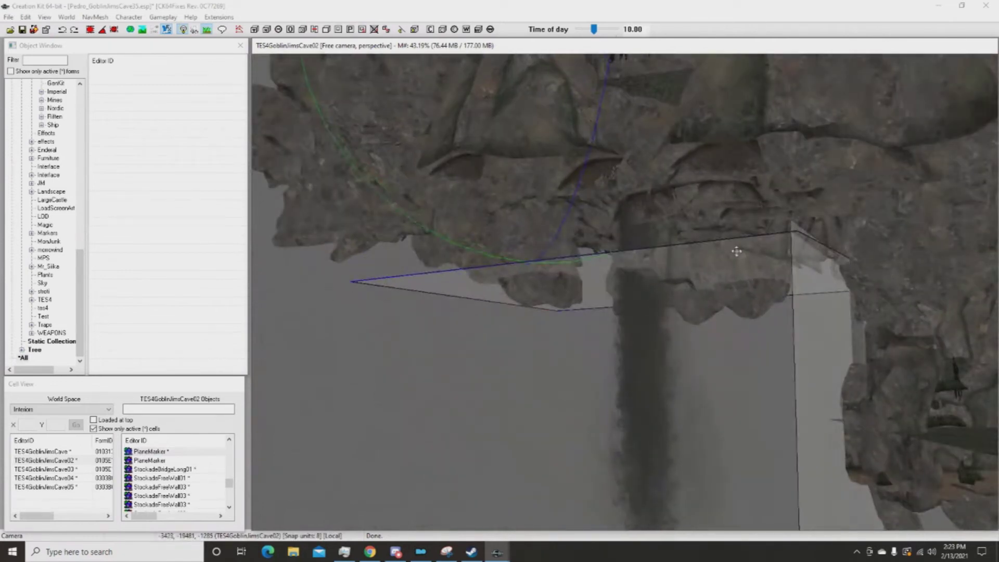
drag(751, 253, 756, 253)
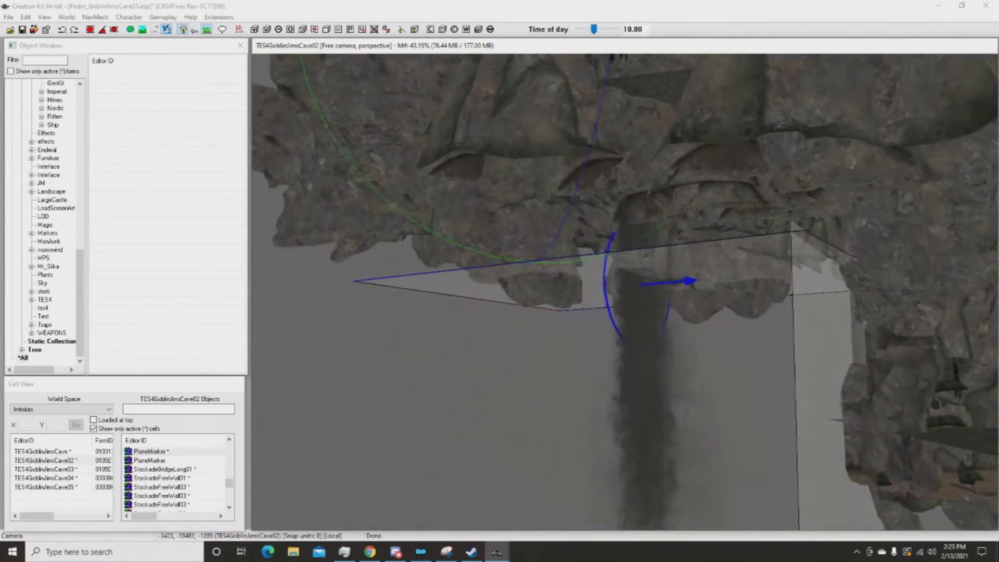
middle_drag(756, 244, 633, 276)
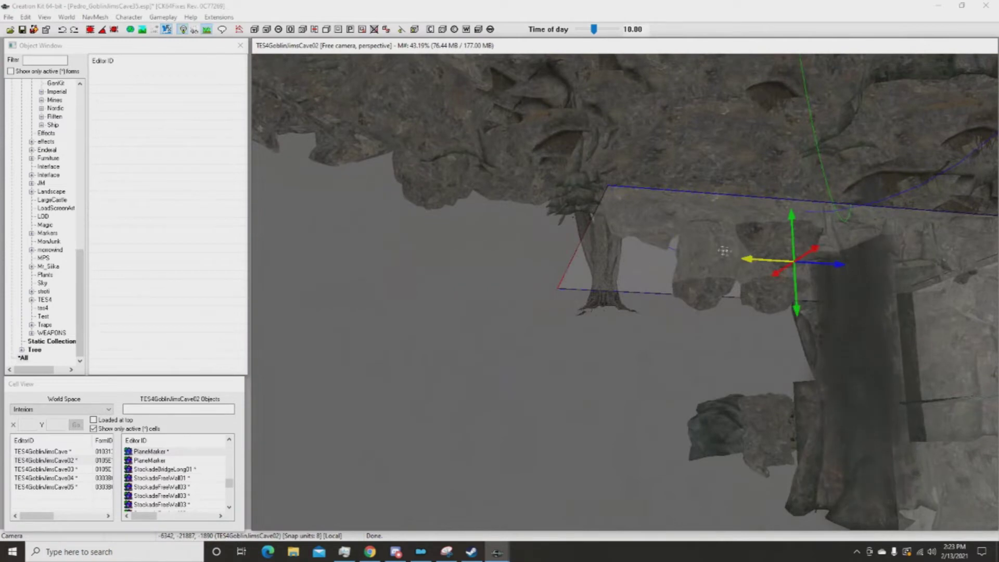
Stretch the horizontal plane marker's edges outward beneath the cave floor, on both sides of the vertical marker.
drag(750, 259, 482, 243)
middle_drag(482, 243, 486, 327)
drag(805, 343, 906, 344)
middle_drag(907, 344, 927, 372)
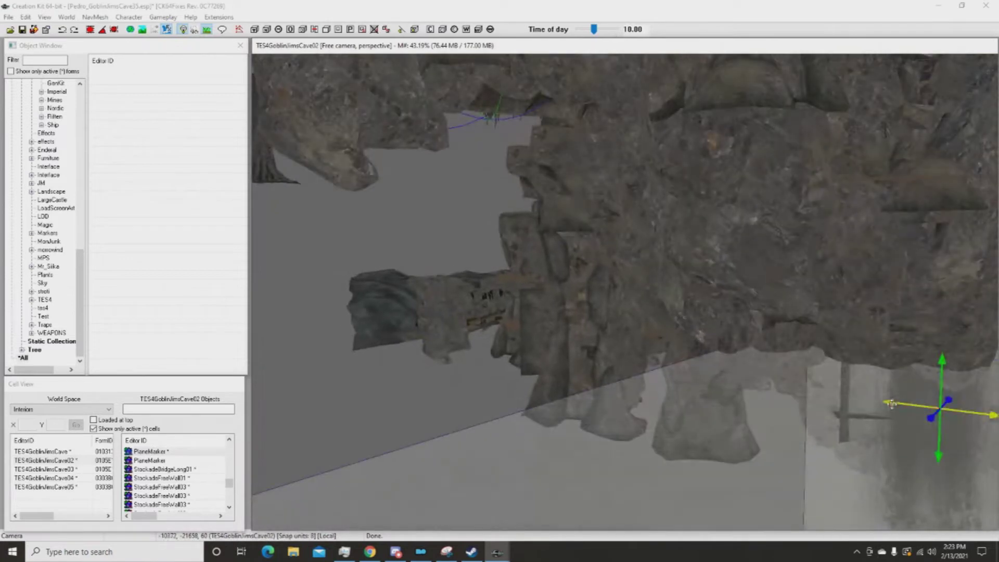
drag(822, 394, 749, 387)
drag(822, 377, 855, 360)
middle_drag(904, 373, 623, 175)
middle_drag(927, 142, 691, 237)
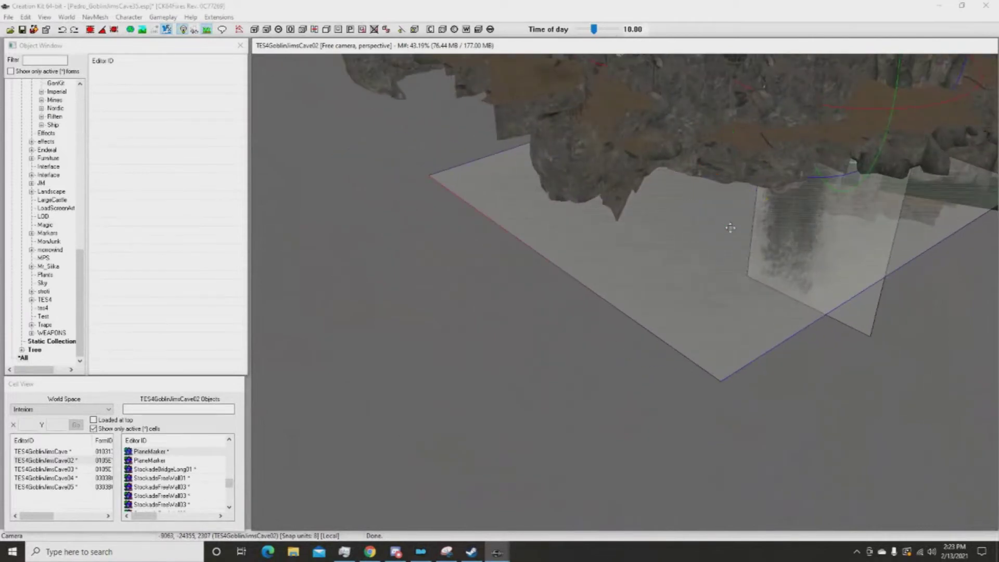
Duplicate the horizontal floor marker, then turn and move the copy beneath the neighbouring cave section with the hanging rock columns.
key(ctrl+d)
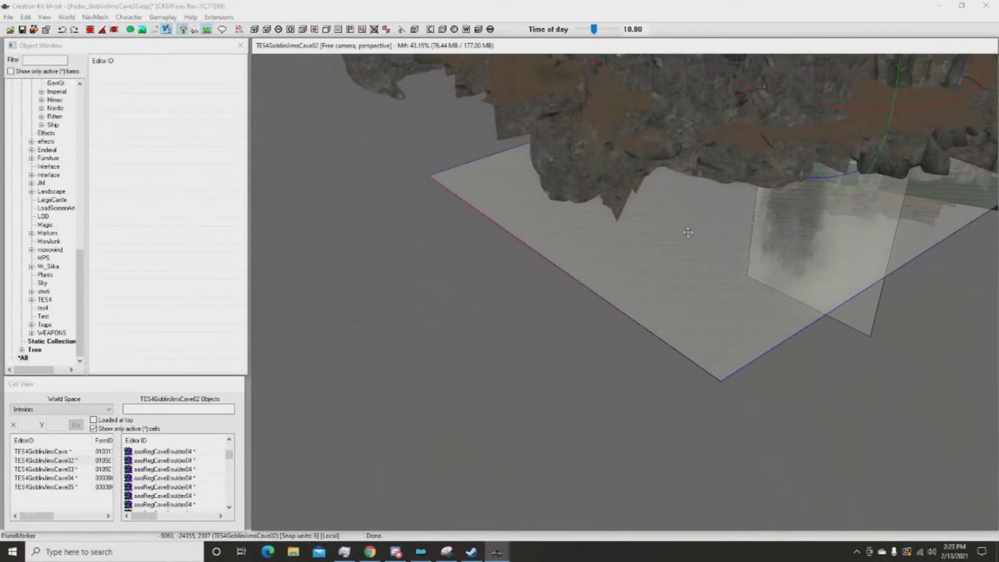
drag(688, 233, 753, 206)
right_drag(376, 258, 500, 266)
drag(411, 193, 385, 137)
shift+middle_drag(541, 250, 634, 307)
drag(606, 260, 462, 183)
shift+middle_drag(504, 130, 562, 156)
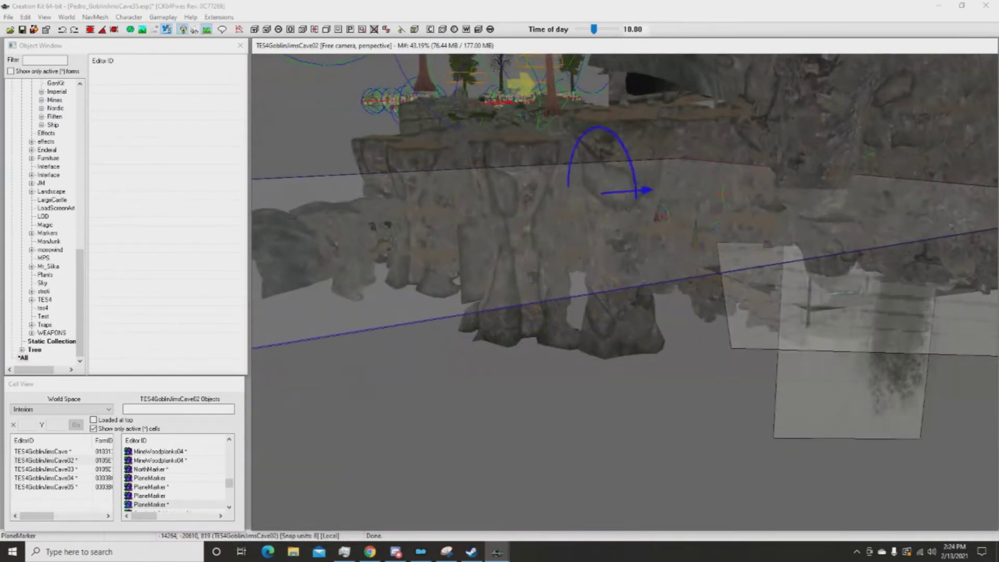
drag(602, 265, 603, 222)
shift+middle_drag(870, 104, 874, 143)
scroll(875, 144, down, 6)
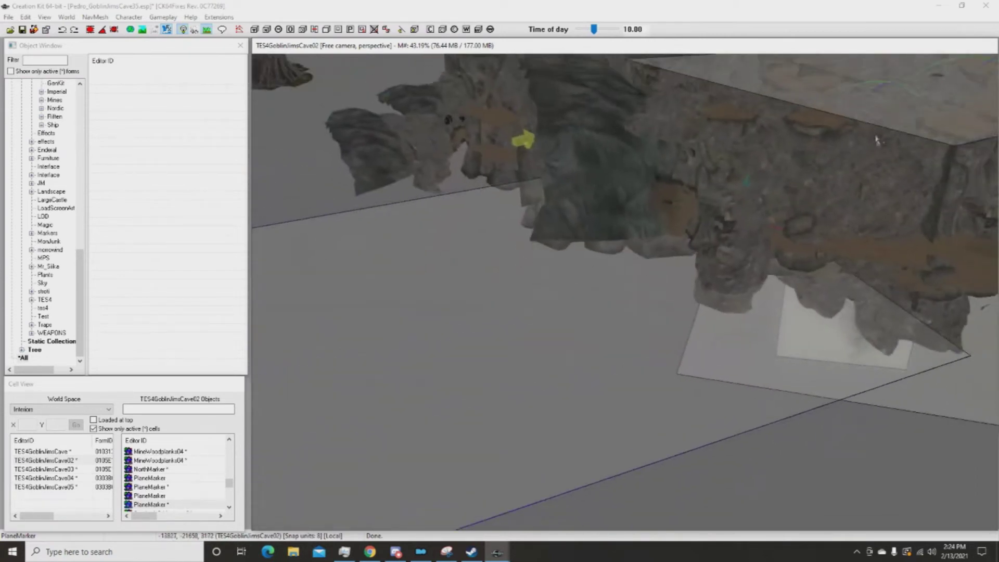
Pull in the outer edges of the copied floor marker to fit it under the neighbouring cave section.
middle_drag(560, 223, 673, 193)
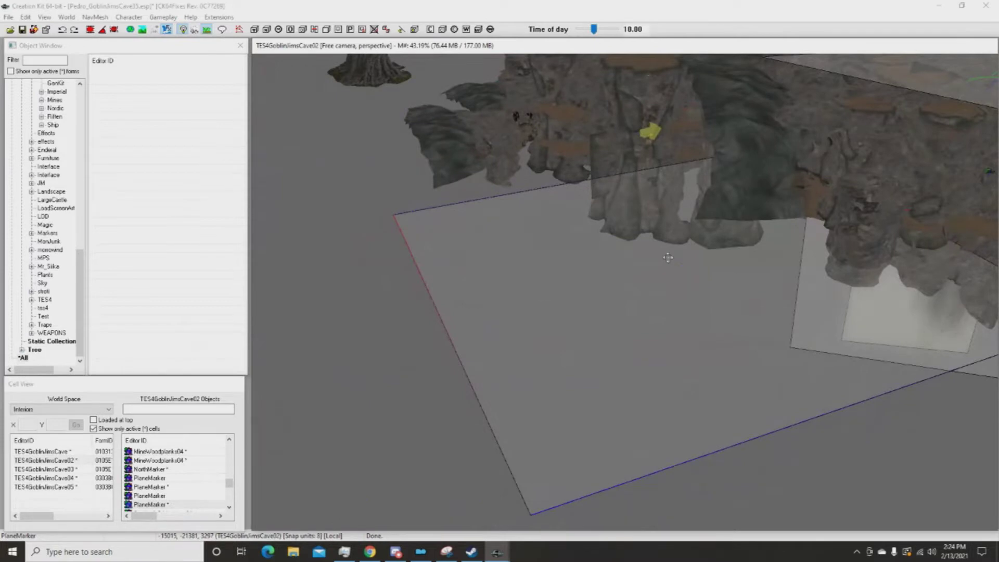
drag(660, 272, 743, 252)
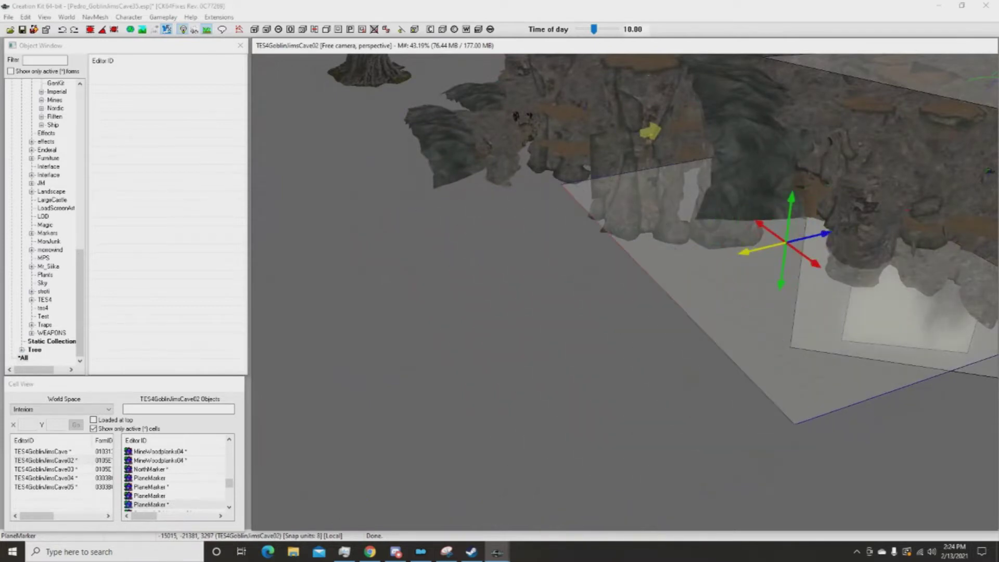
drag(815, 263, 766, 235)
shift+middle_drag(775, 195, 550, 137)
scroll(483, 92, up, 3)
scroll(549, 138, down, 5)
drag(550, 138, 557, 129)
middle_drag(558, 129, 476, 182)
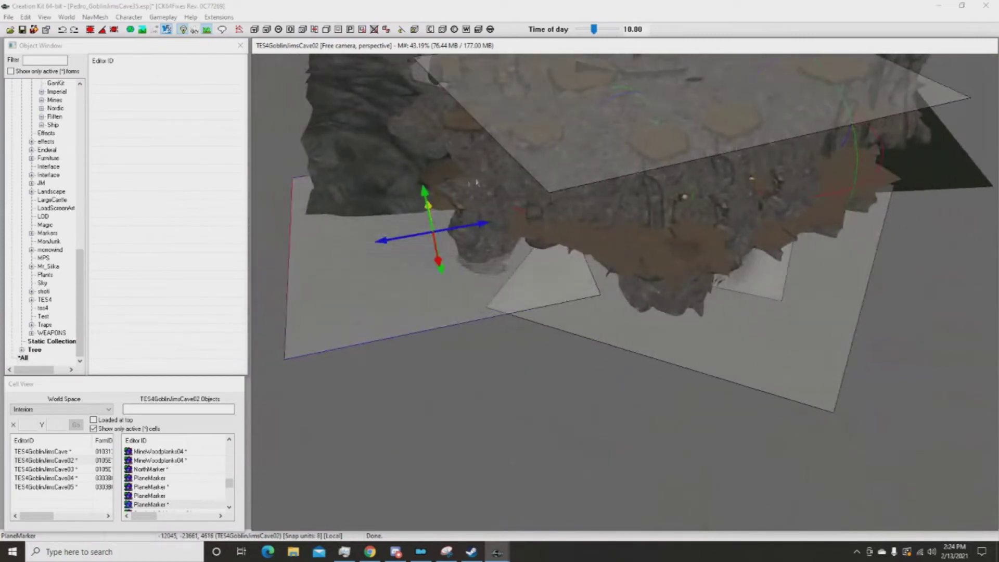
Duplicate the horizontal plane marker above the cave roof and move the copy over the adjoining roof section.
shift+middle_drag(475, 268, 526, 250)
click(547, 188)
shift+middle_drag(547, 188, 708, 297)
click(726, 204)
shift+middle_drag(748, 284, 758, 191)
click(765, 188)
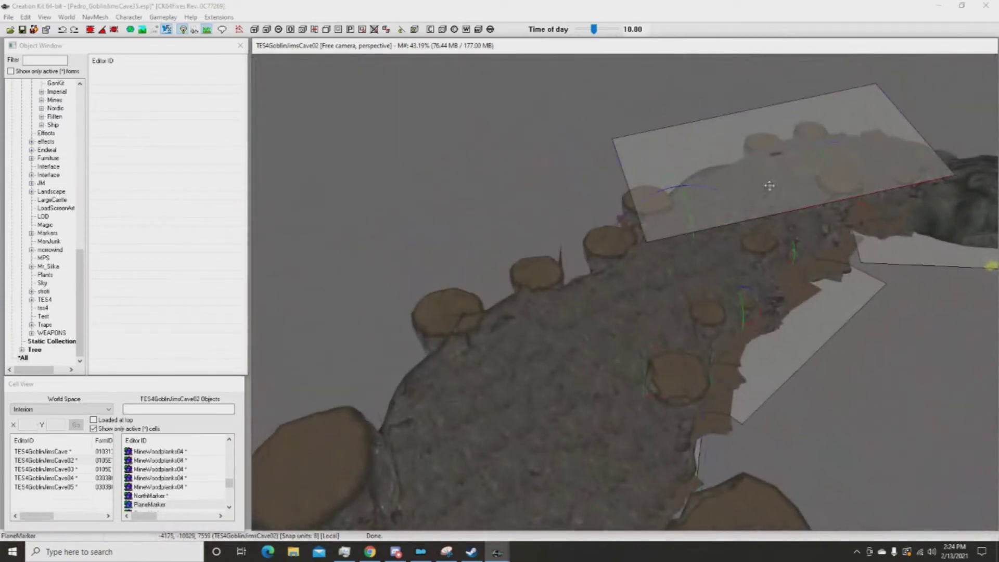
key(ctrl+d)
drag(770, 185, 713, 264)
Rotate the copied roof marker to follow the direction of the adjoining roof section.
right_drag(713, 264, 768, 257)
mouse_move(770, 255)
shift+middle_down()
mouse_move(796, 216)
mouse_move(786, 255)
shift+middle_up()
right_drag(786, 255, 808, 254)
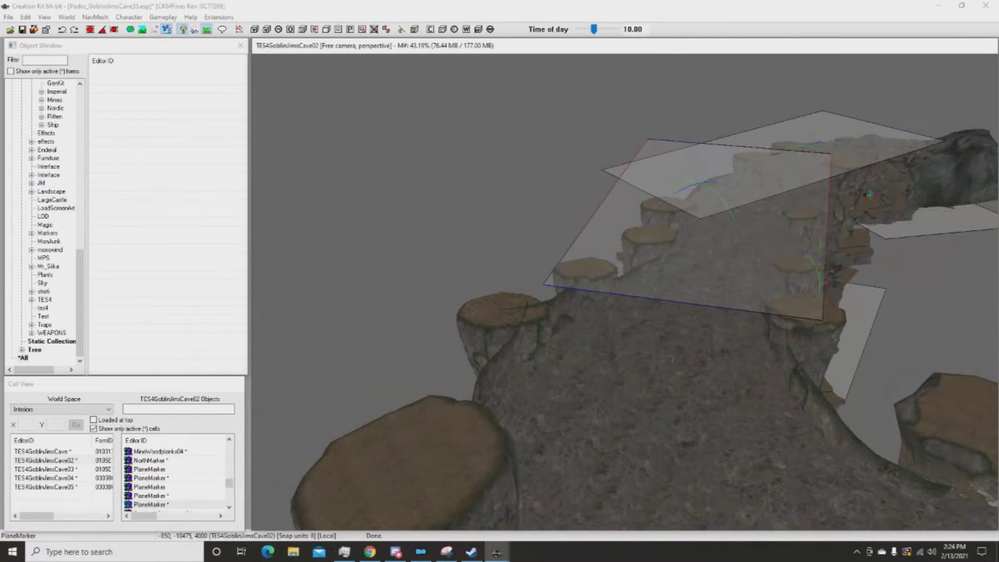
right_drag(808, 254, 812, 253)
shift+middle_drag(812, 253, 645, 244)
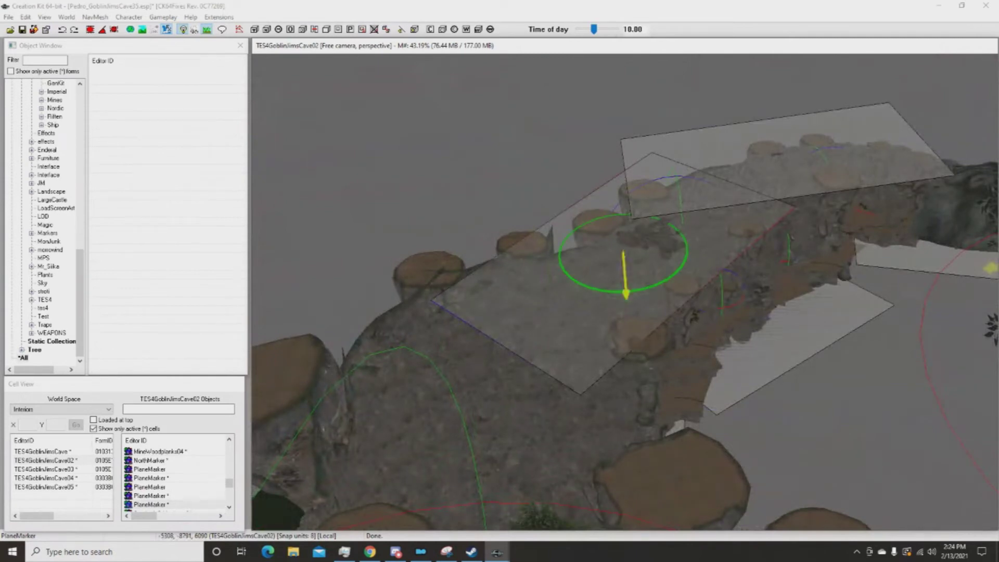
Adjust the copied roof marker's height and fit it over the roof section between the round pillar tops.
drag(625, 276, 625, 270)
shift+middle_drag(623, 240, 658, 167)
drag(688, 245, 695, 238)
shift+middle_drag(696, 237, 616, 181)
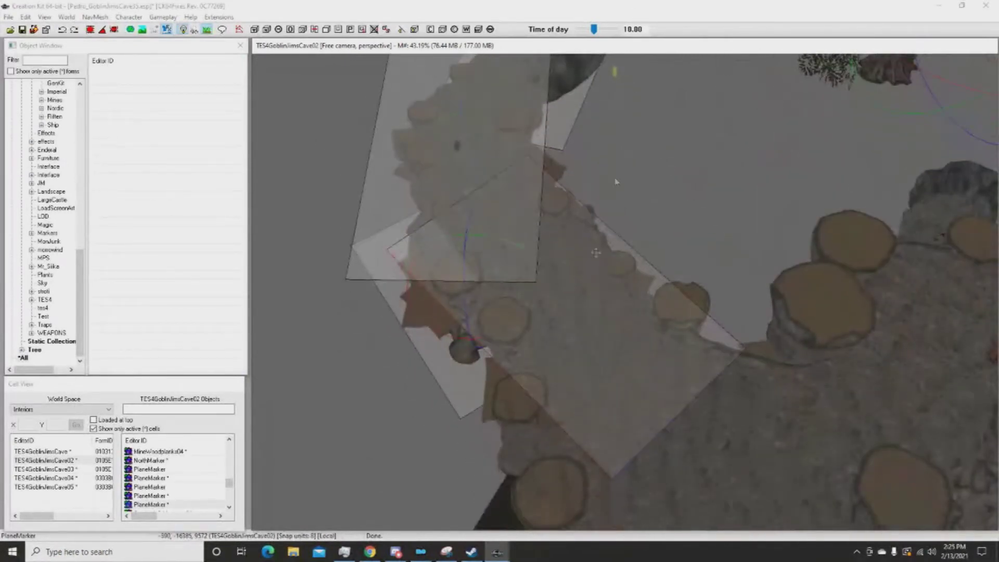
drag(539, 326, 583, 286)
middle_drag(805, 269, 822, 190)
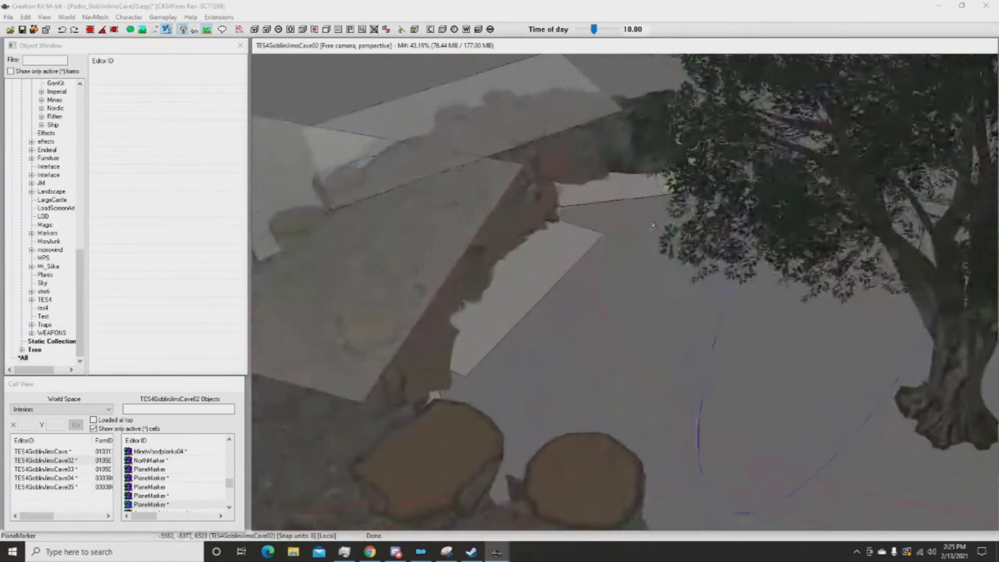
Duplicate the floor-level plane marker, then raise and turn the copy over the wide roof section among the large pillars.
key(ctrl+d)
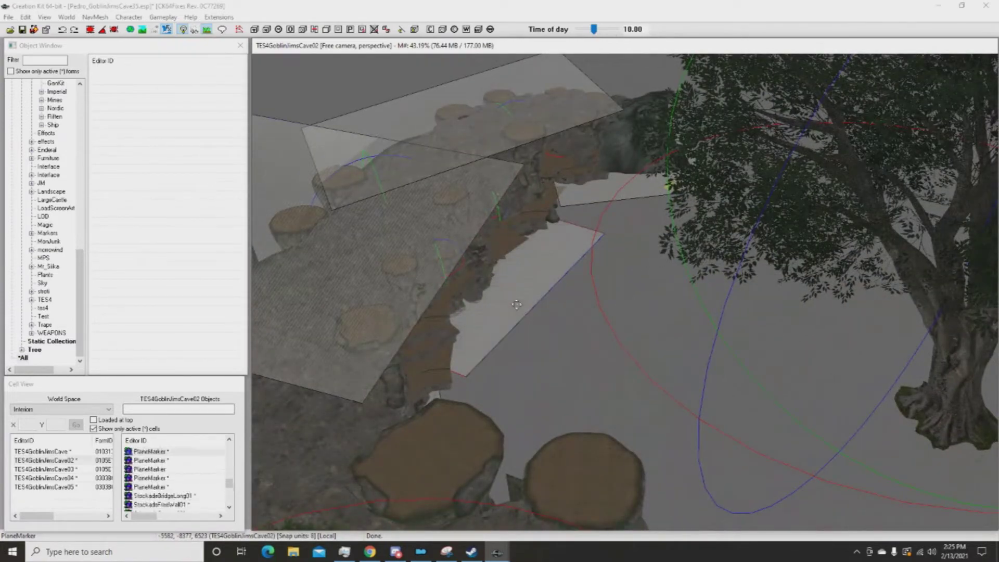
drag(519, 309, 575, 196)
key(z)
shift+middle_drag(575, 195, 538, 344)
drag(587, 72, 642, 337)
shift+middle_drag(642, 337, 527, 290)
scroll(707, 298, up, 2)
right_drag(526, 290, 569, 293)
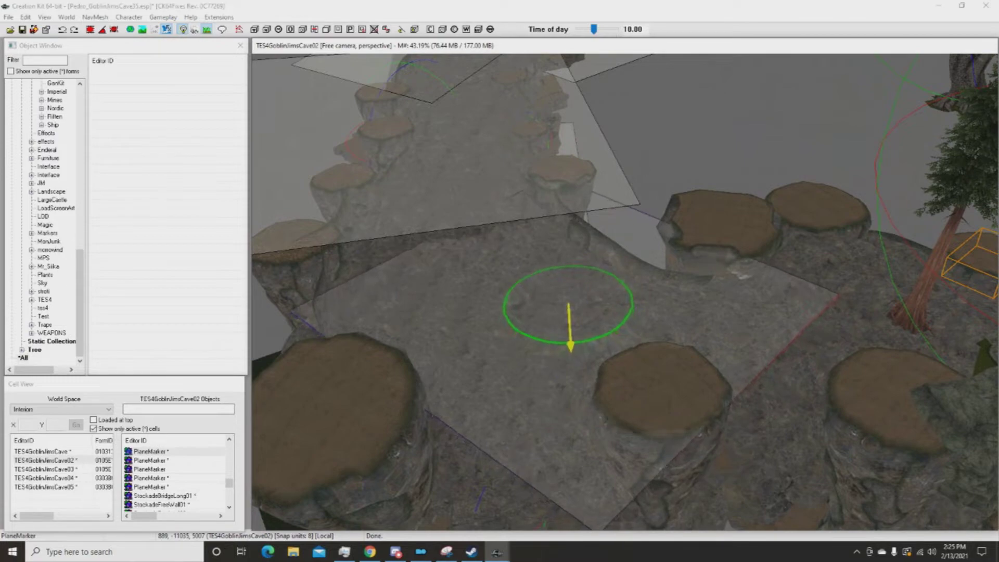
Stretch the raised plane marker's edge farther outward across the wide roof section.
middle_drag(610, 313, 509, 184)
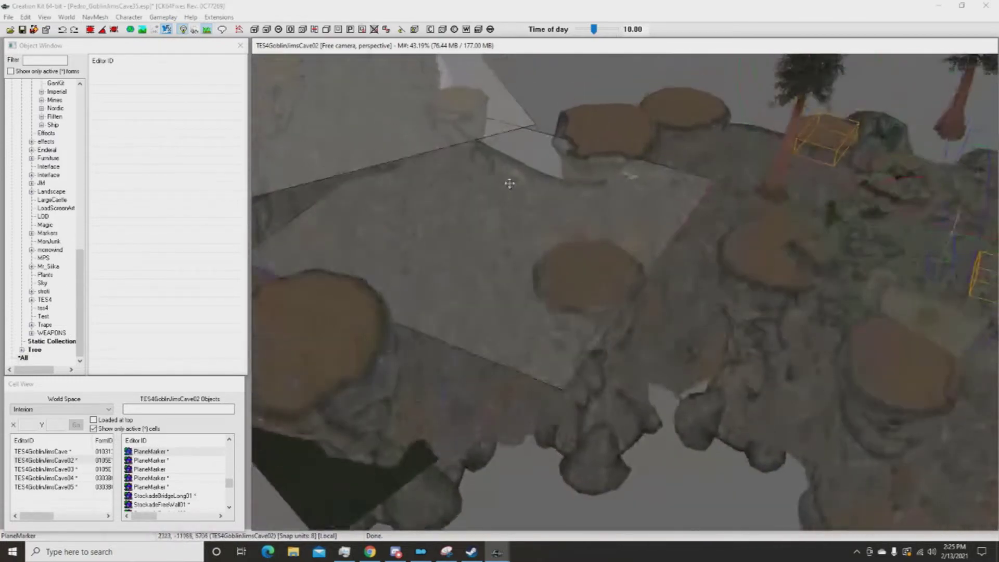
drag(531, 231, 637, 153)
middle_drag(637, 153, 743, 156)
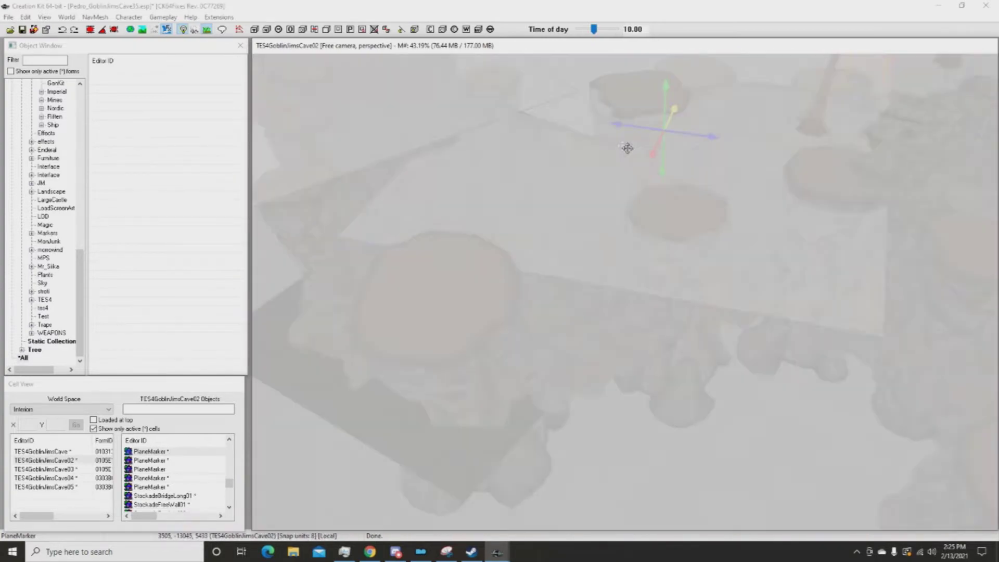
Adjust the extent of the raised plane marker over the wide roof section and save the plugin.
drag(651, 155, 636, 188)
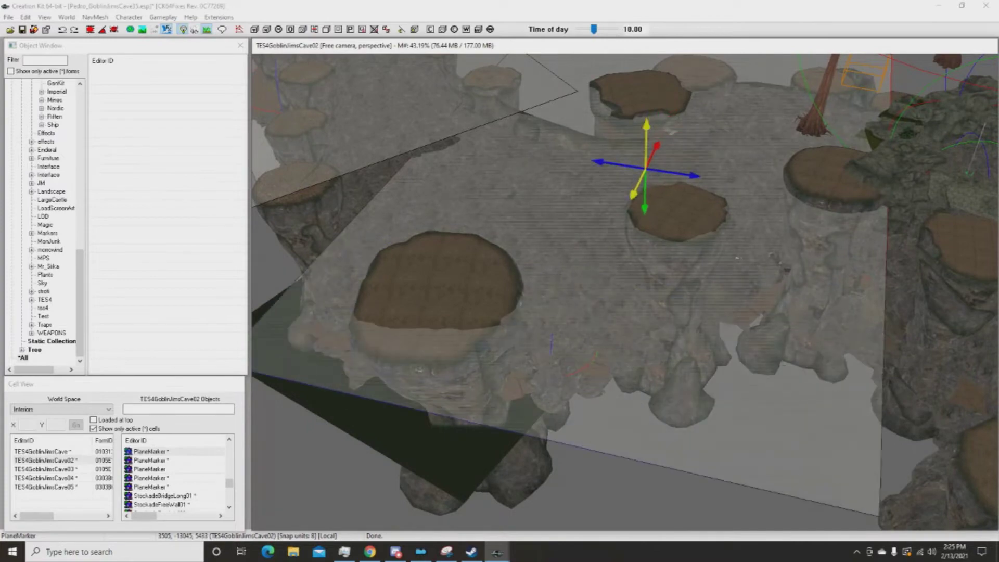
middle_drag(661, 208, 564, 228)
middle_drag(552, 269, 690, 293)
click(557, 245)
middle_drag(558, 245, 598, 240)
click(23, 30)
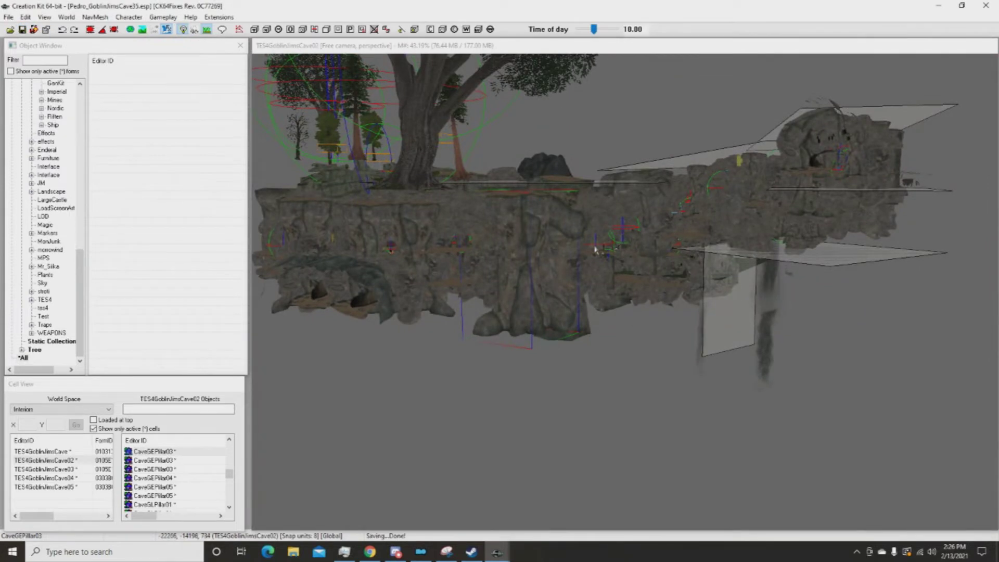
Create a plane marker beside the large cave pillars, in the gap leading toward the goblin camp.
scroll(604, 266, up, 5)
scroll(632, 291, up, 4)
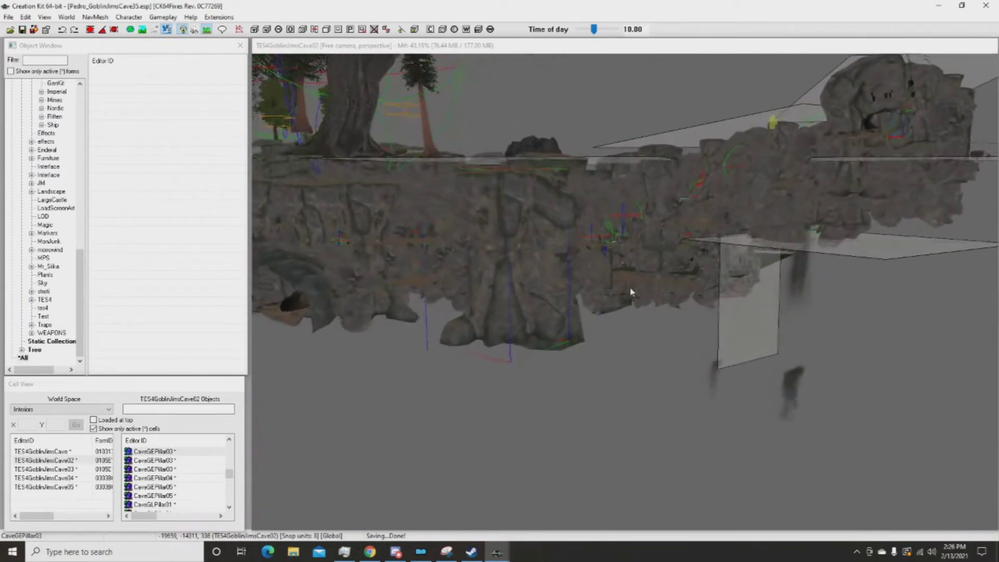
middle_drag(638, 217, 621, 317)
scroll(625, 323, up, 2)
scroll(629, 326, down, 3)
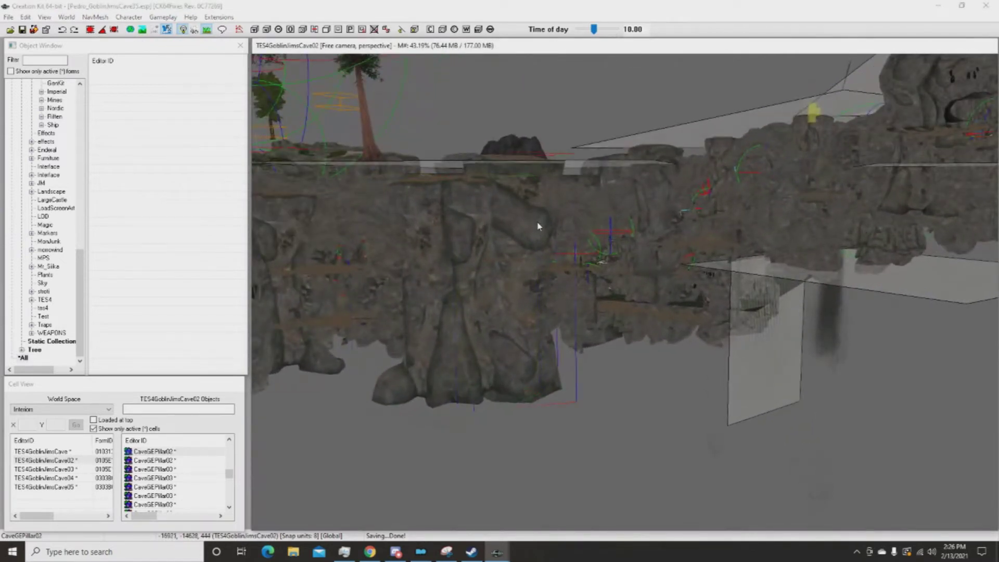
shift+middle_drag(539, 227, 583, 242)
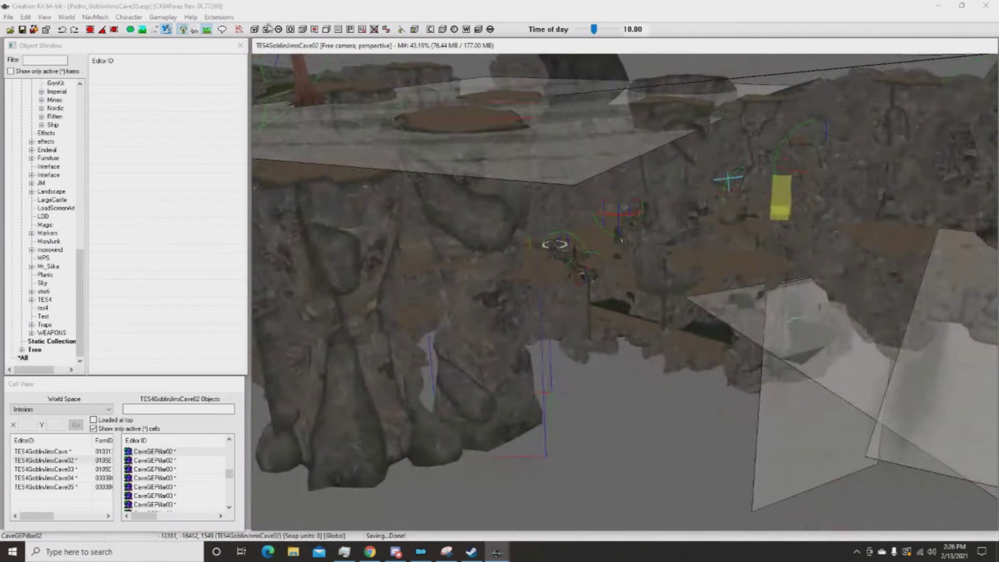
click(295, 31)
click(494, 249)
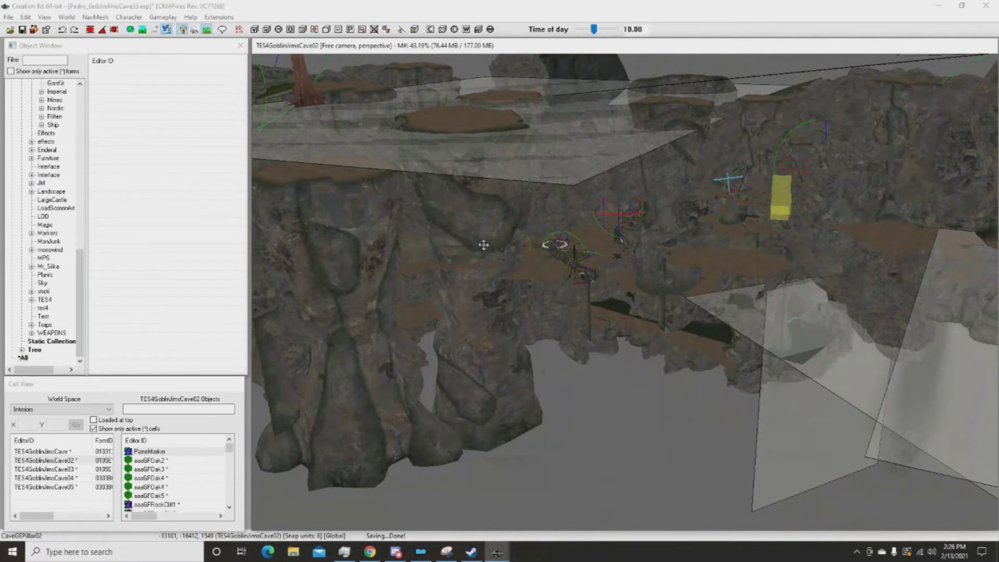
shift+middle_drag(574, 273, 670, 276)
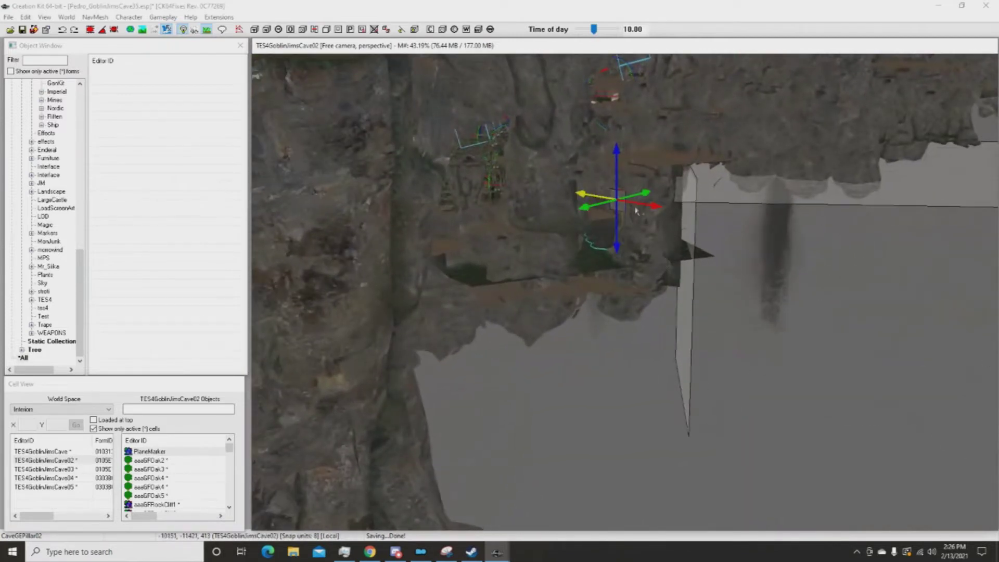
Stretch the new plane marker lengthwise across the gap, then pull its far end back slightly.
drag(637, 202, 552, 182)
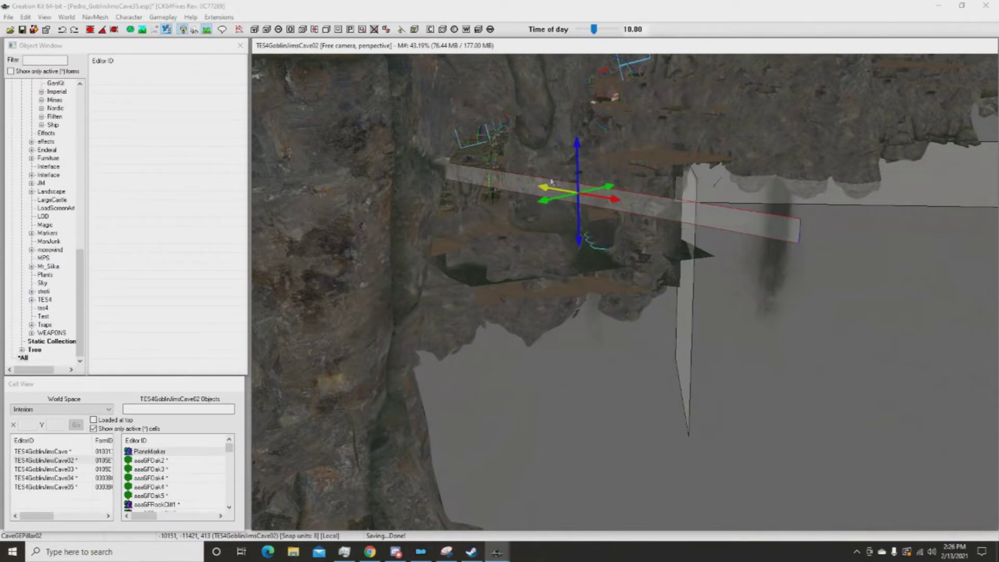
shift+middle_drag(563, 182, 538, 191)
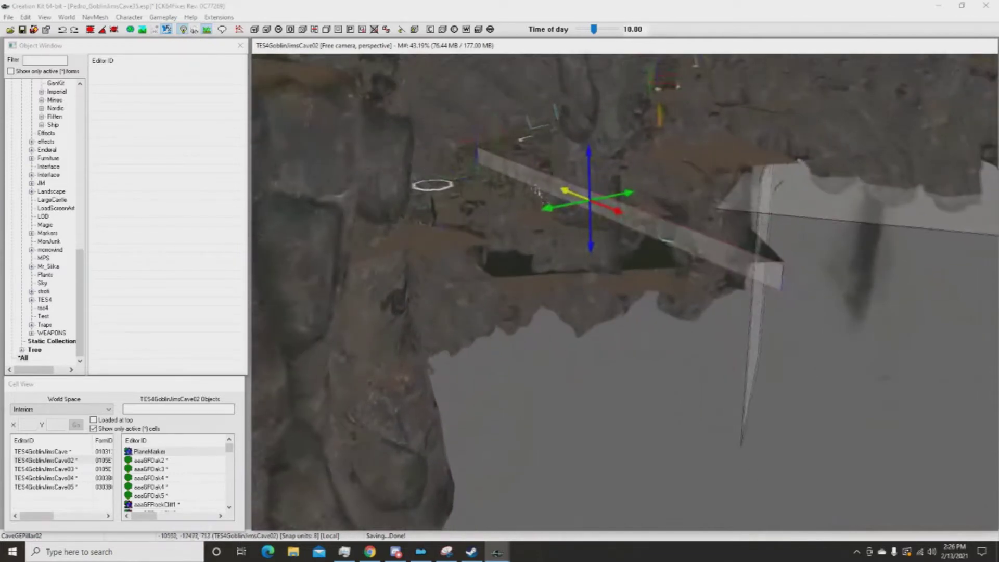
mouse_move(564, 189)
mouse_down()
mouse_move(599, 209)
mouse_move(584, 191)
mouse_up()
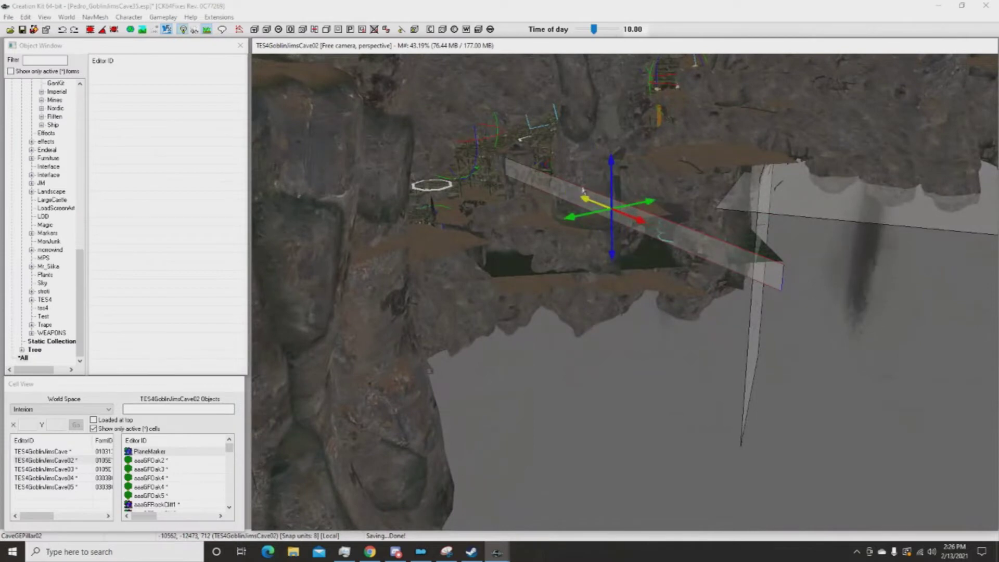
click(613, 167)
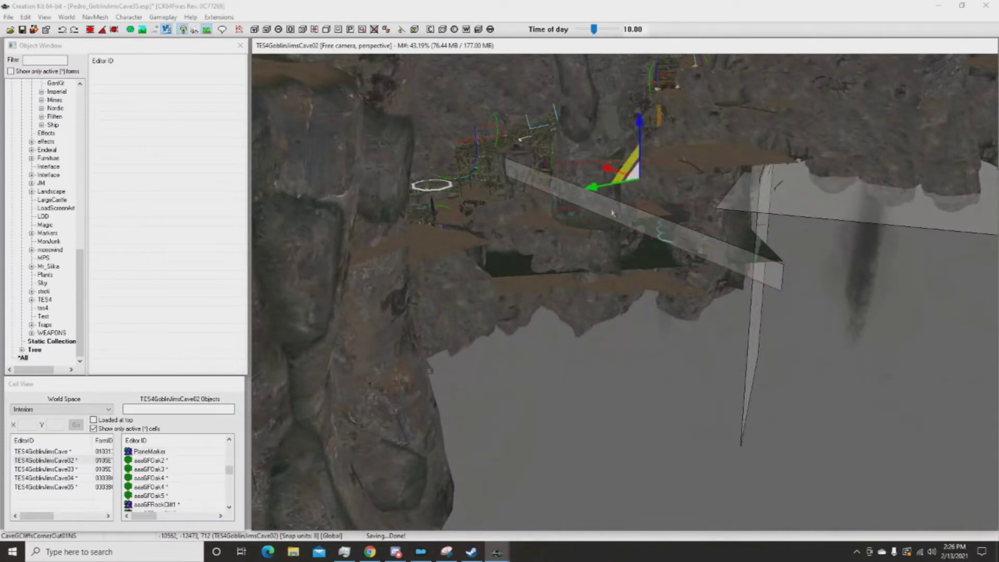
Stretch the selected plane marker upward past the roof and downward past the floor, then fine-tune its length near the pillars.
click(612, 196)
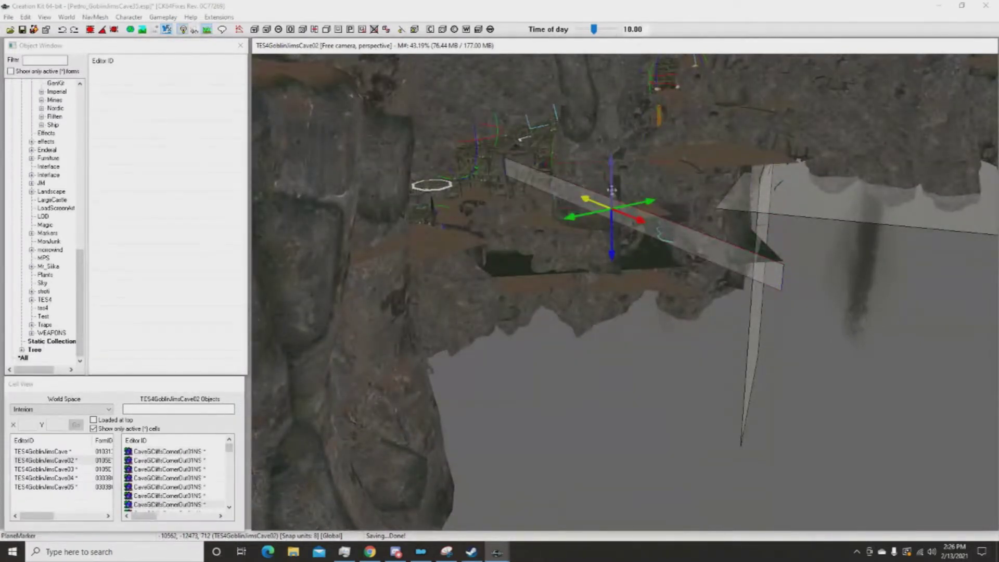
drag(613, 169, 625, 328)
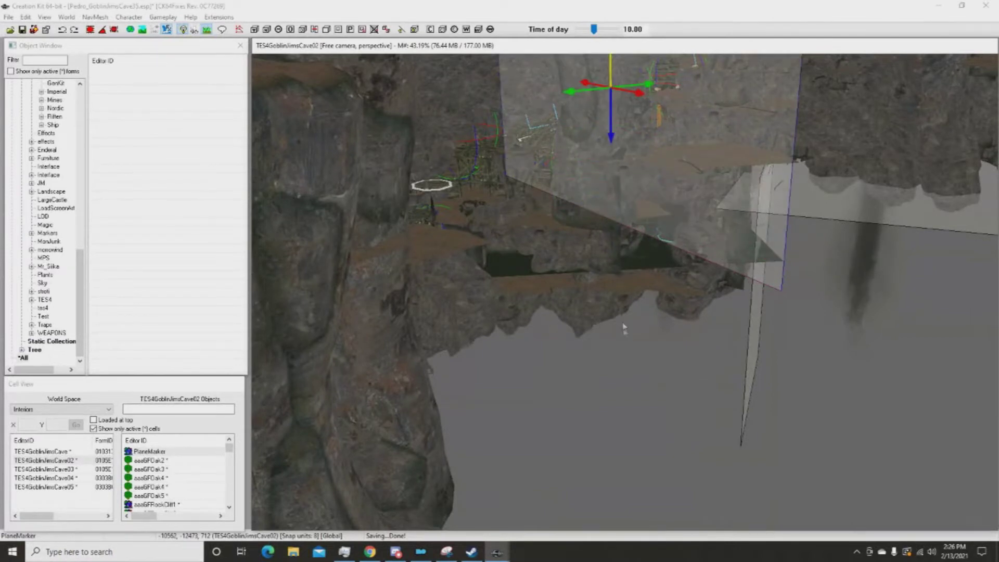
drag(611, 137, 614, 436)
shift+middle_drag(614, 436, 695, 321)
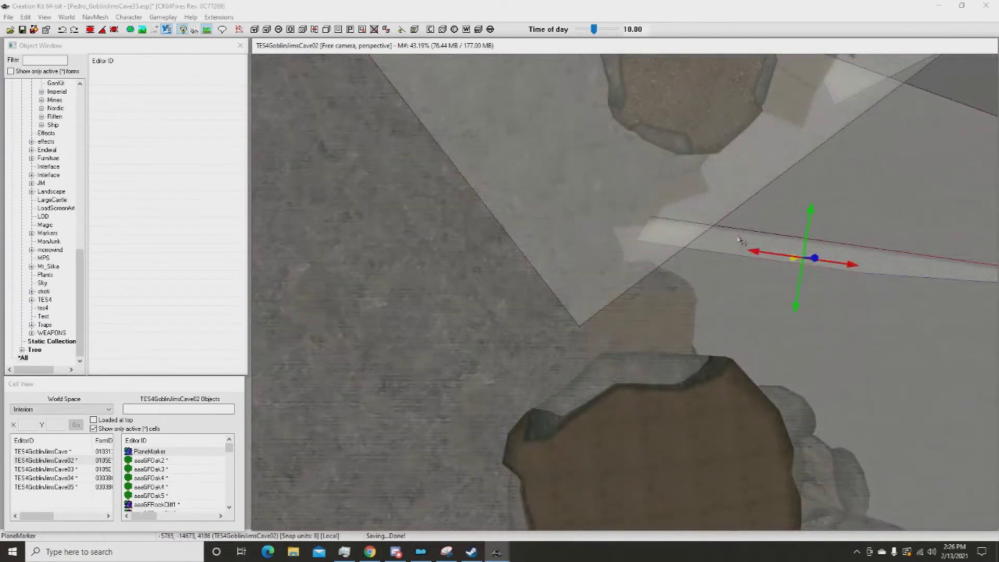
drag(776, 257, 767, 257)
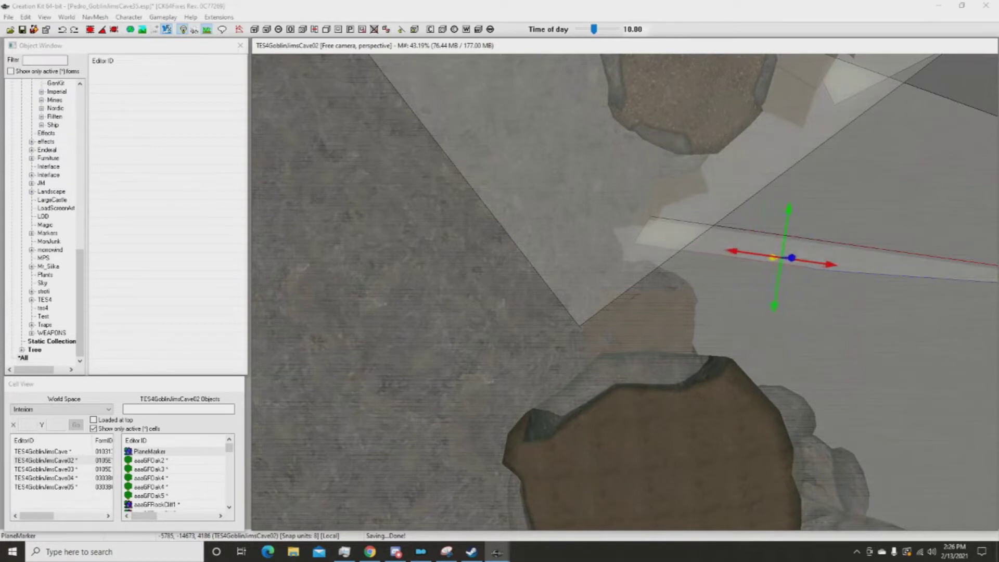
shift+middle_drag(724, 233, 723, 207)
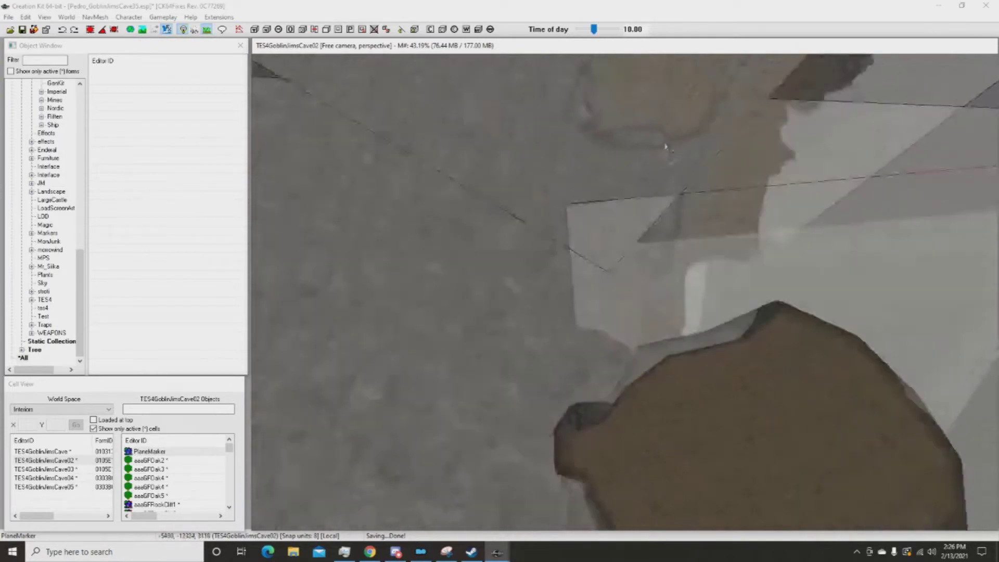
Inspect the cave interior around the wooden platforms and the upright marker from outside, then save the plugin.
shift+middle_drag(669, 136, 696, 59)
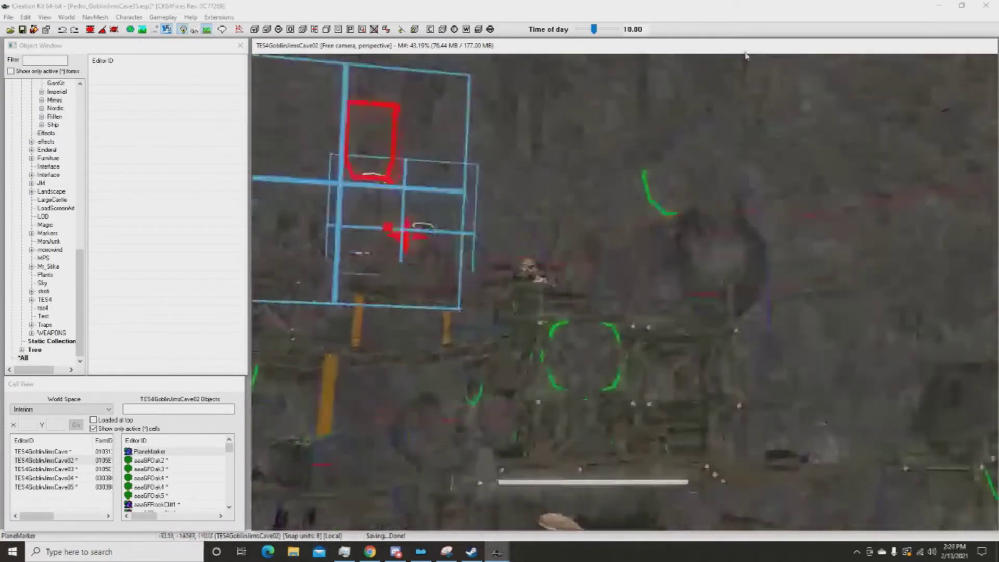
mouse_move(714, 58)
shift+middle_down()
mouse_move(738, 56)
mouse_move(716, 70)
mouse_move(671, 157)
mouse_move(723, 206)
mouse_move(706, 208)
mouse_move(731, 294)
mouse_move(538, 241)
mouse_move(524, 254)
shift+middle_up()
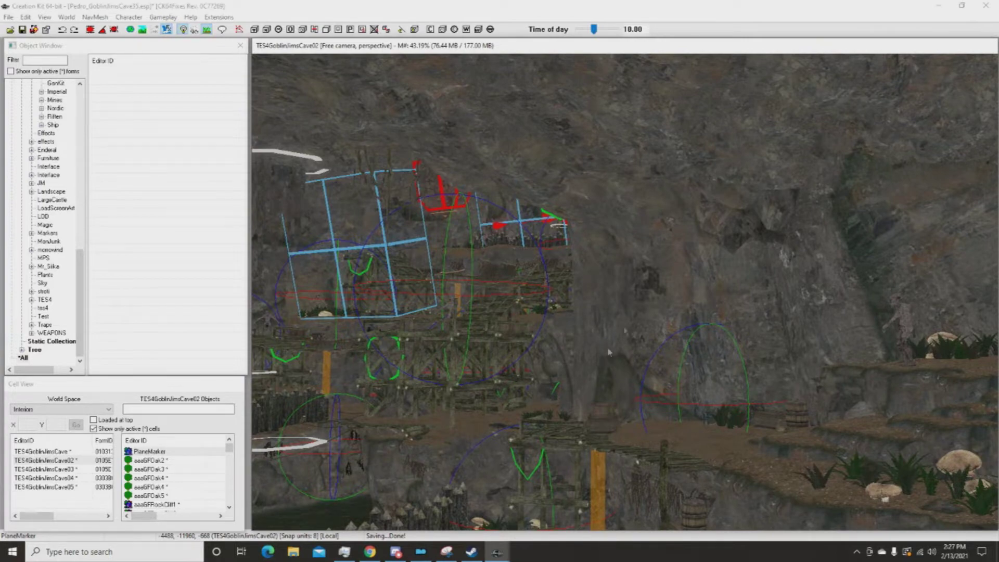
middle_drag(700, 339, 643, 438)
middle_drag(522, 468, 417, 203)
click(698, 255)
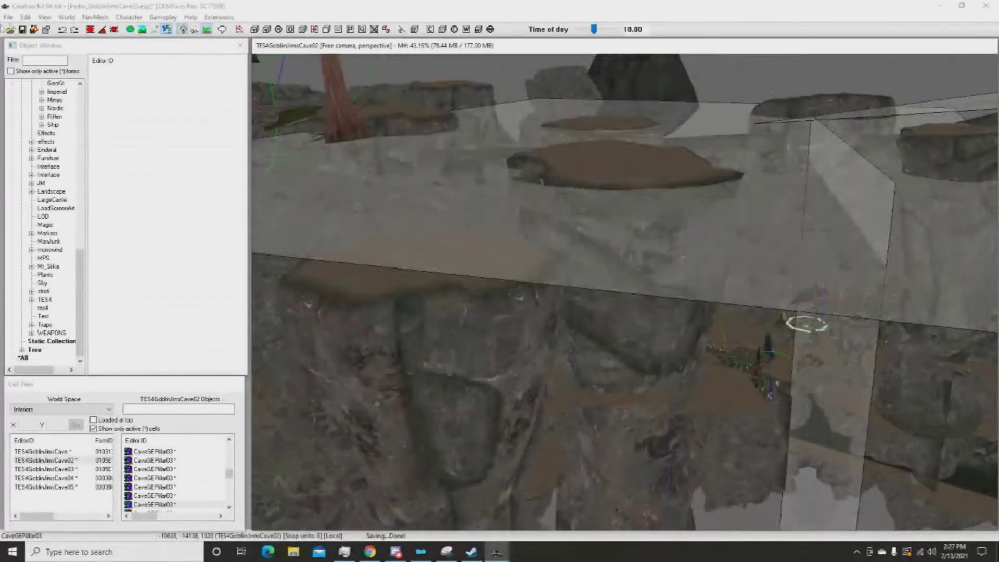
click(21, 29)
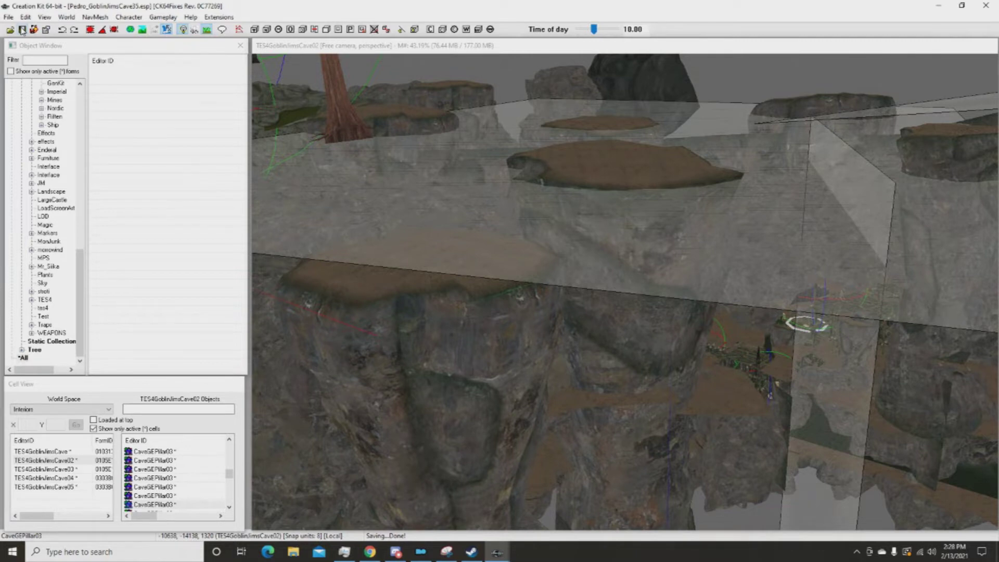
Try placing plane markers at the dark rock beyond the roof and rotating the selected one about its vertical axis.
middle_drag(597, 80, 348, 432)
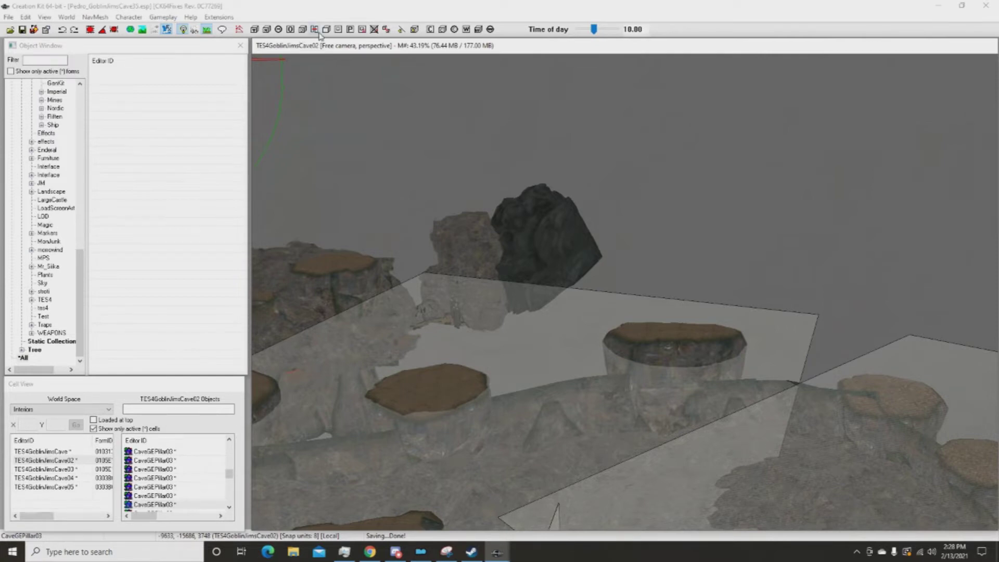
click(304, 31)
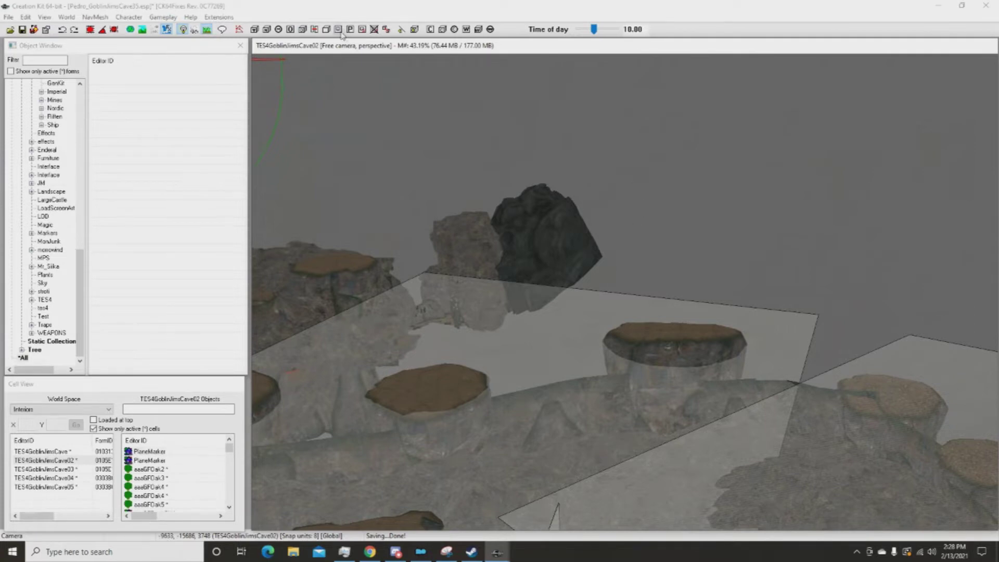
click(302, 30)
click(549, 242)
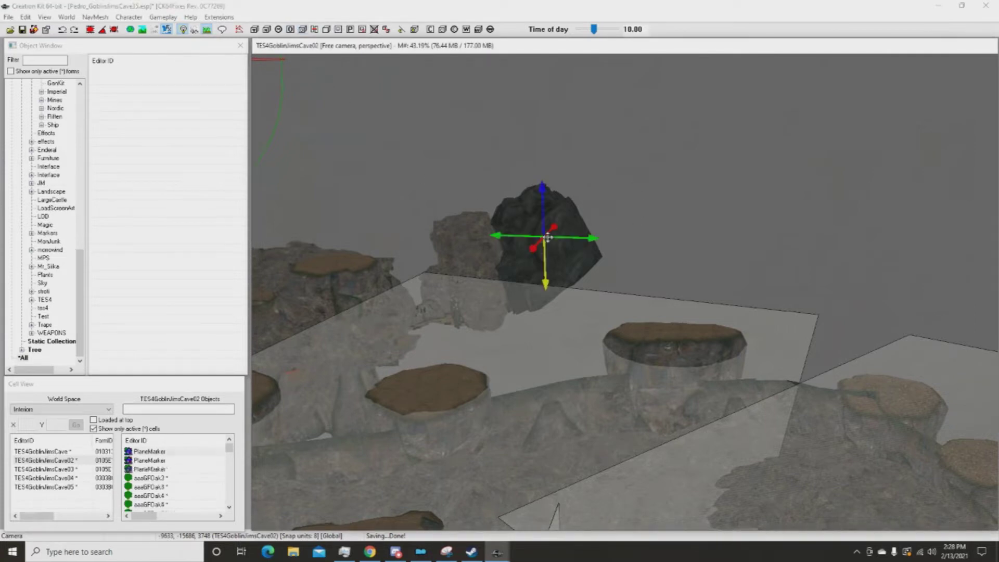
shift+middle_drag(557, 237, 542, 304)
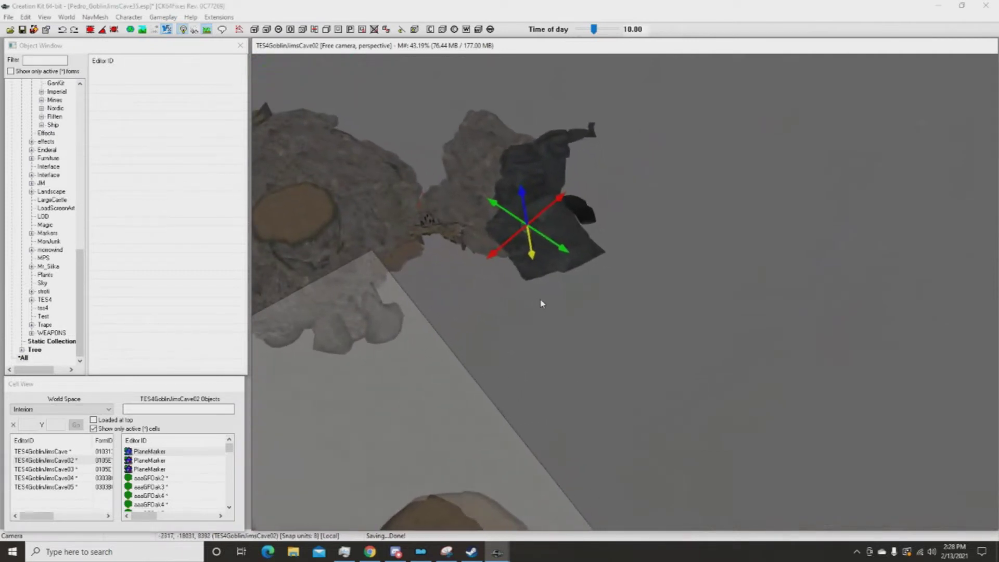
key(e)
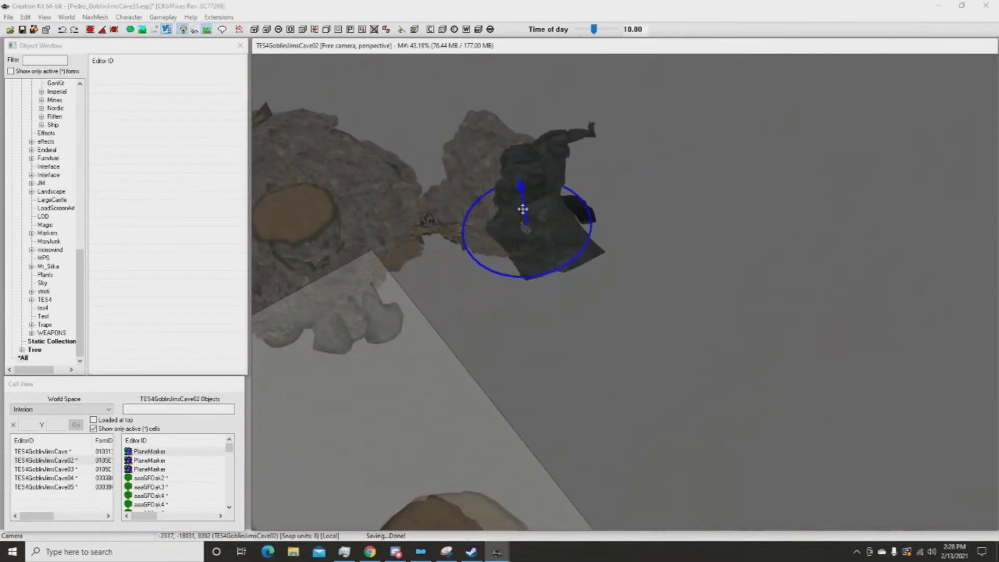
drag(522, 192, 509, 102)
Delete the selected trial marker and save the plugin.
shift+middle_drag(537, 263, 620, 297)
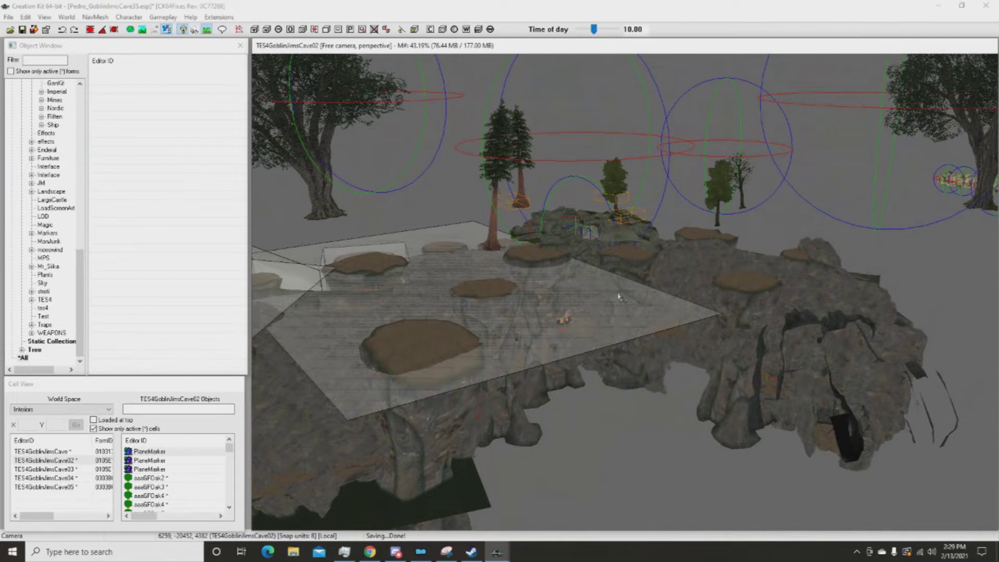
key(Delete)
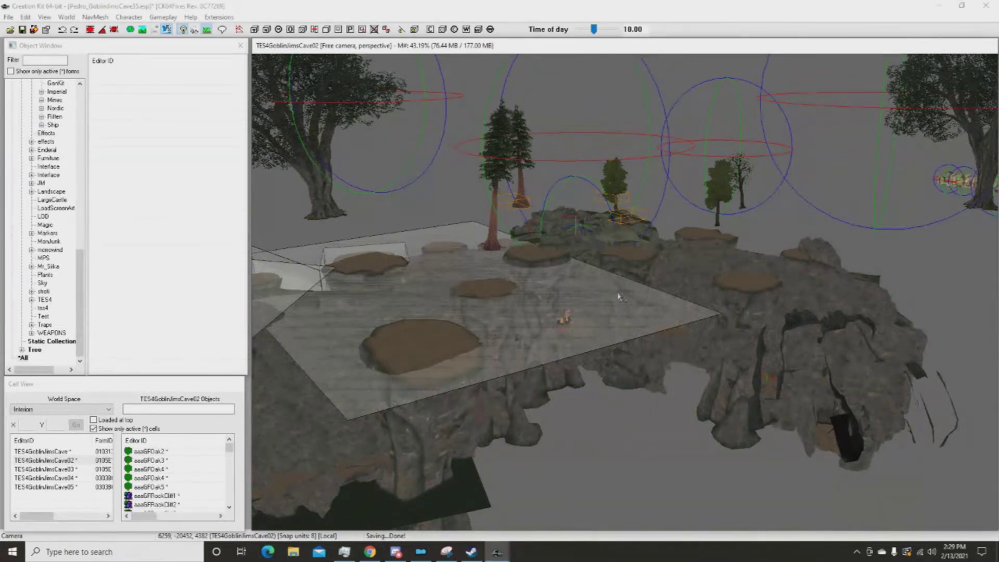
click(21, 28)
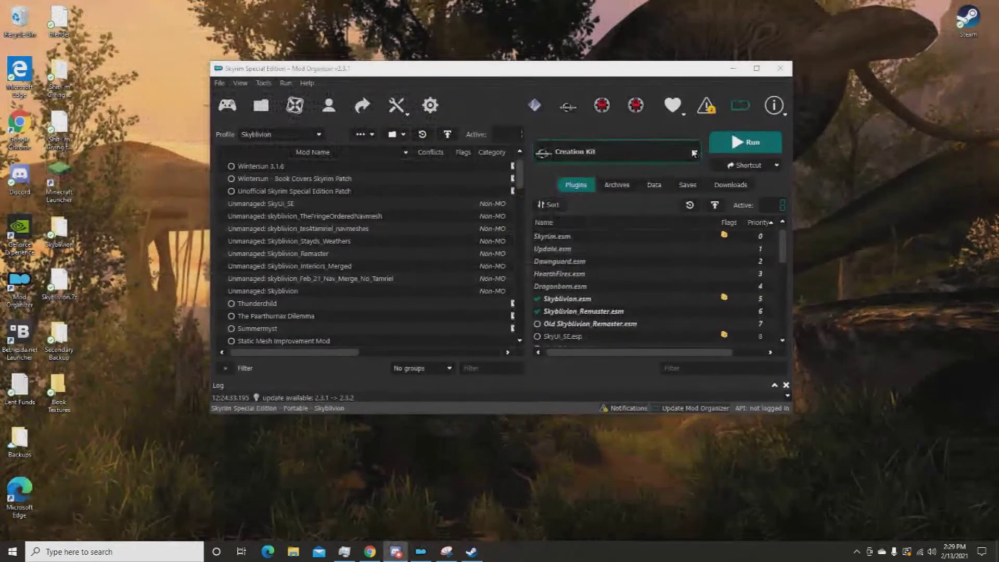
Launch Creation Kit from Mod Organizer and maximize its main window.
click(617, 151)
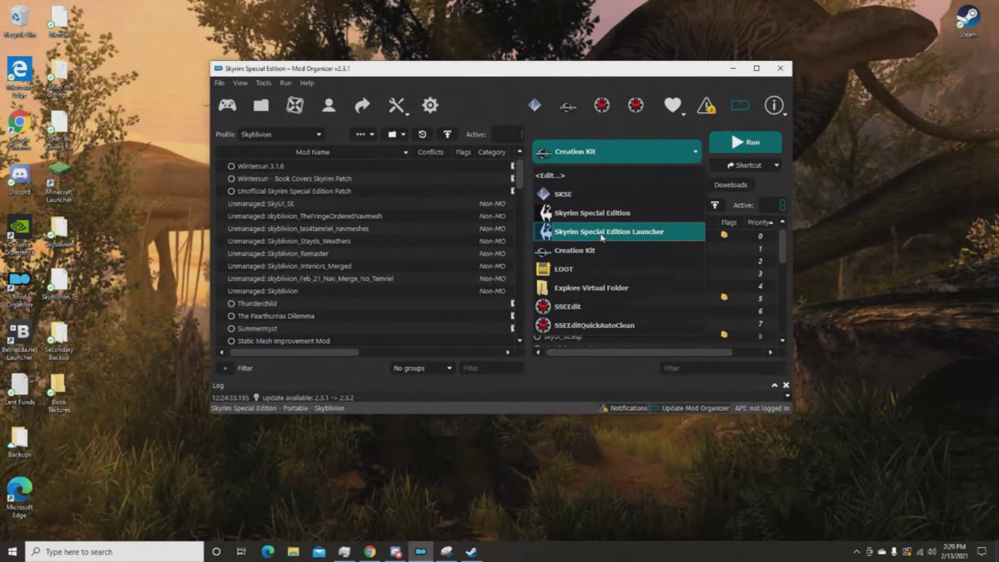
click(601, 251)
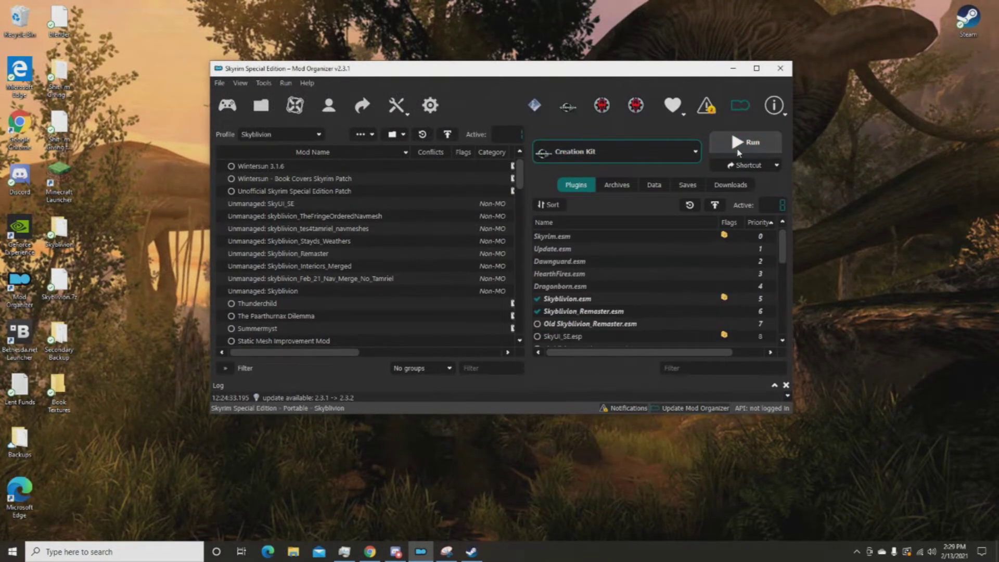
click(739, 151)
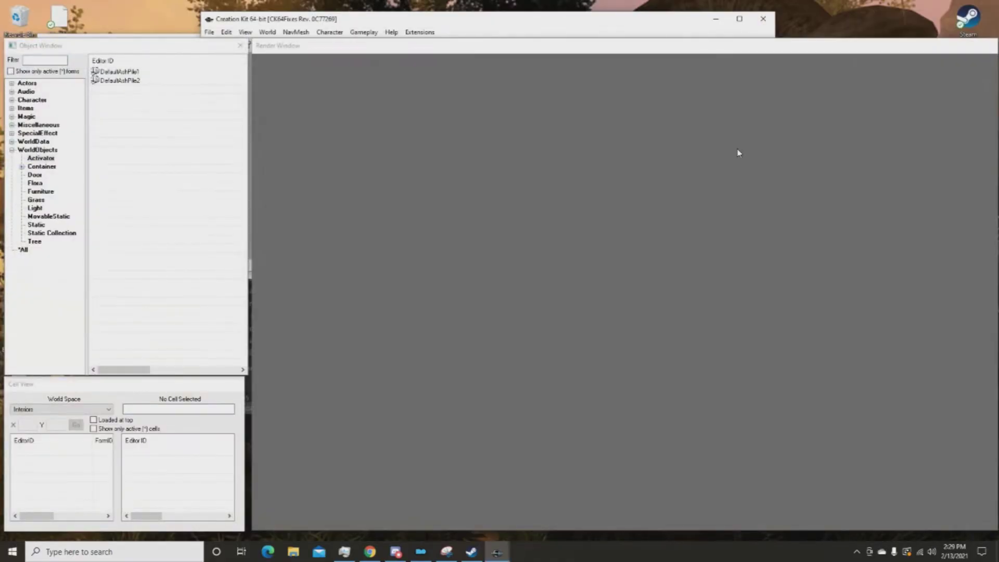
click(739, 18)
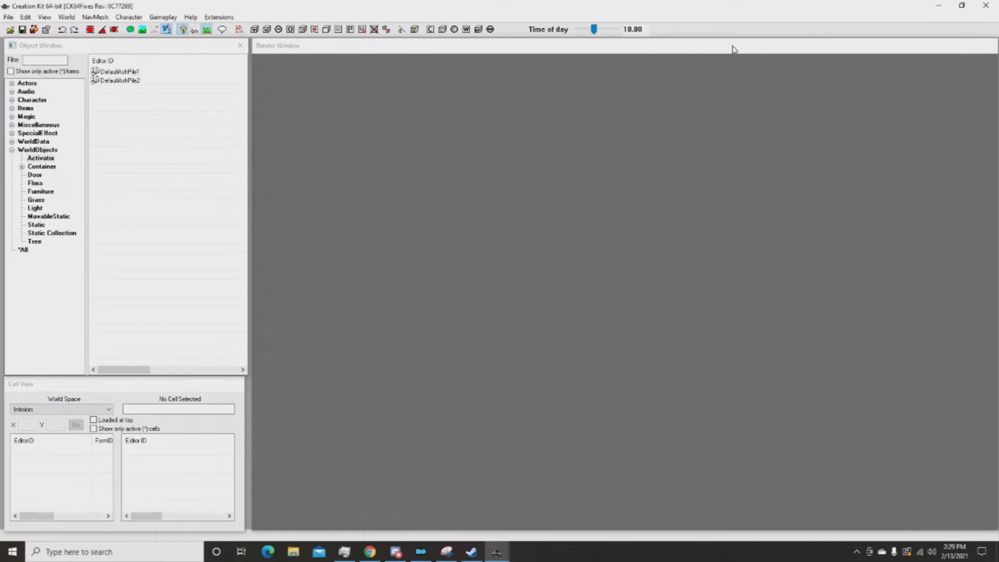
Load the VeyondCave91 plugin as the active file.
click(9, 16)
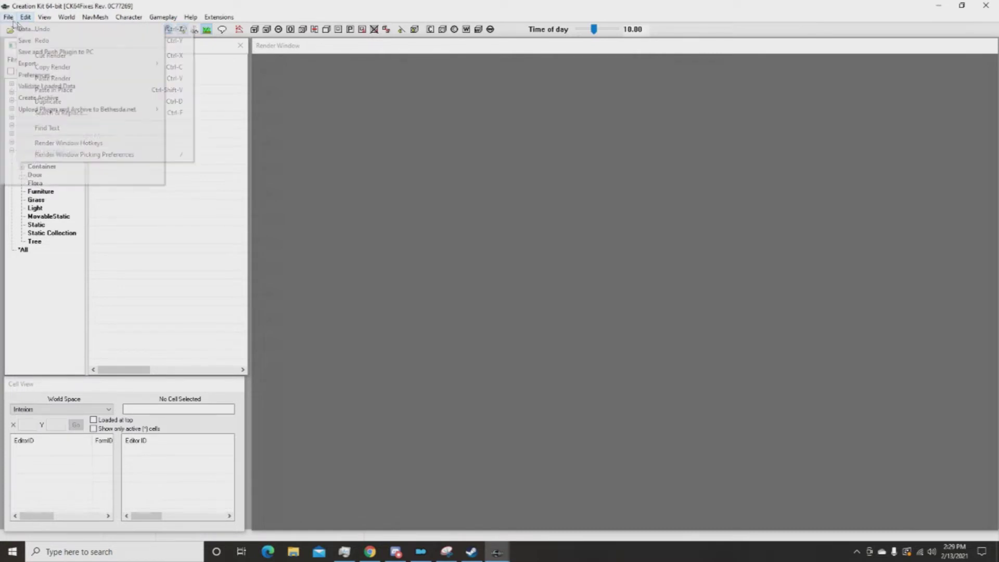
click(23, 29)
scroll(359, 271, down, 1)
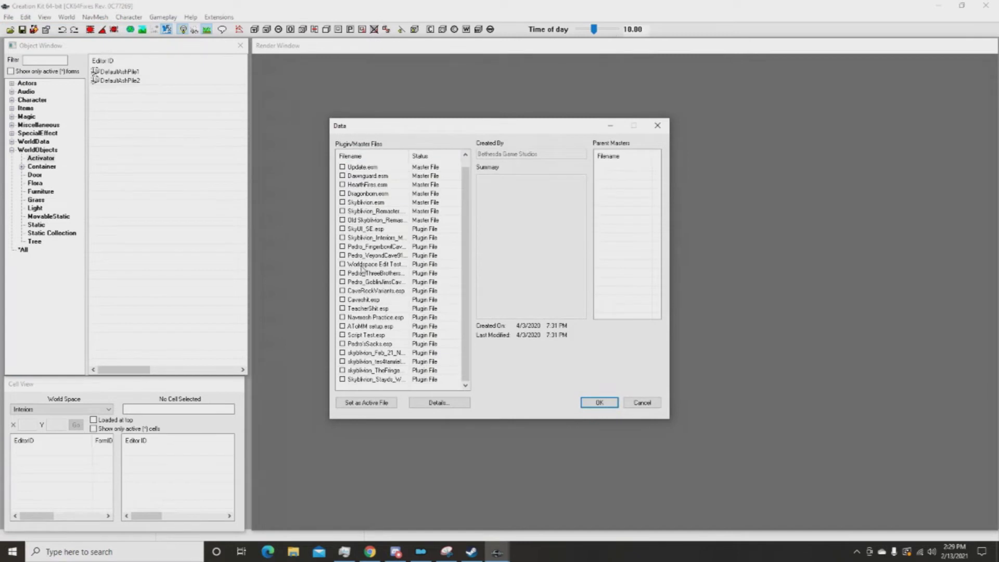
double_click(347, 256)
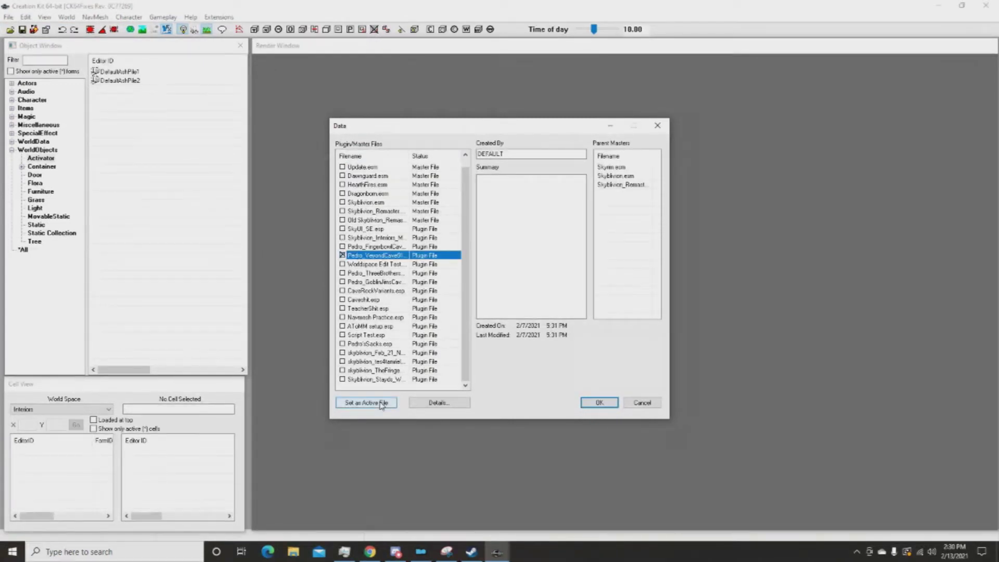
click(383, 403)
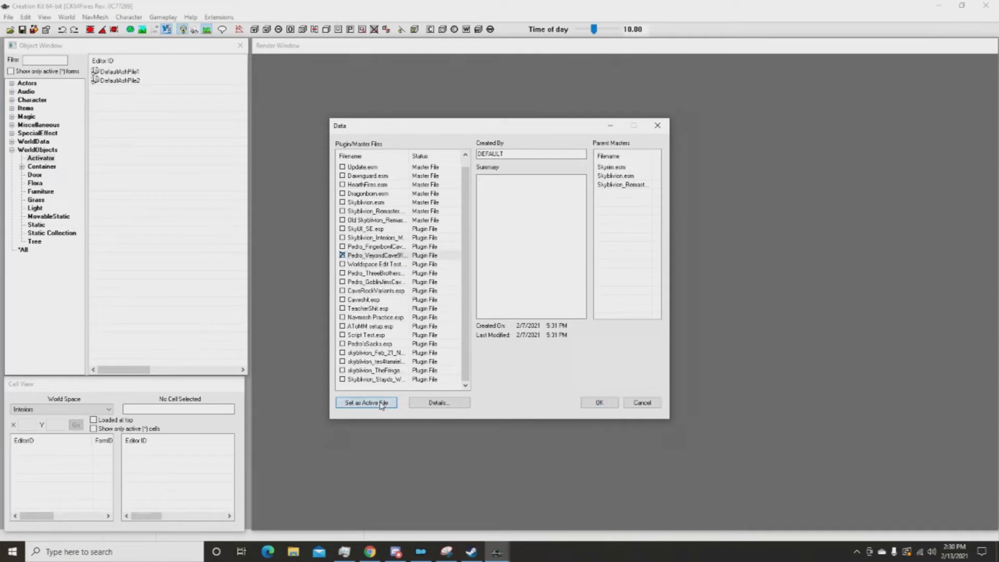
click(599, 403)
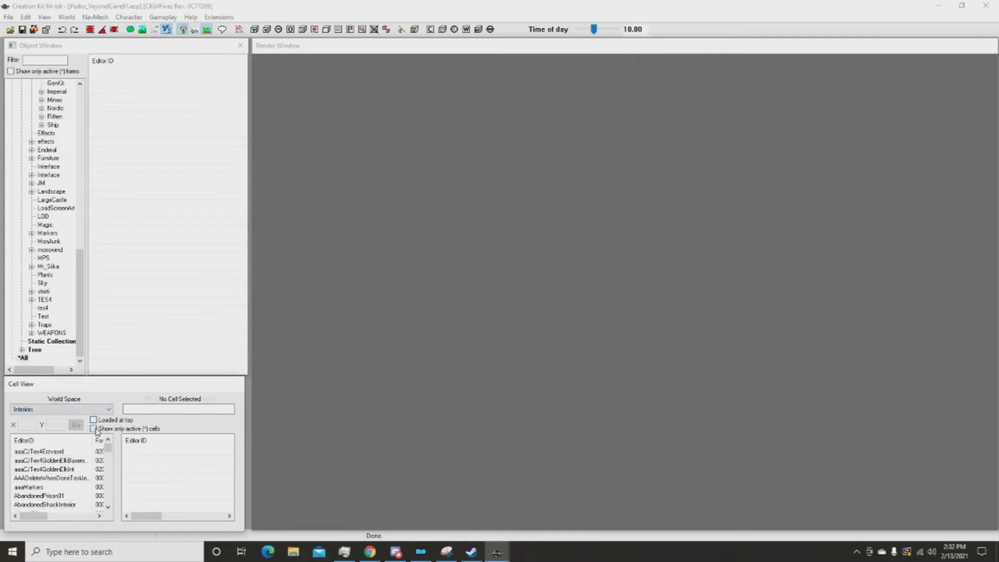
Limit the cell list to active cells and load the TES4VeyondCave interior, showing the whole cave from outside.
click(93, 428)
double_click(61, 452)
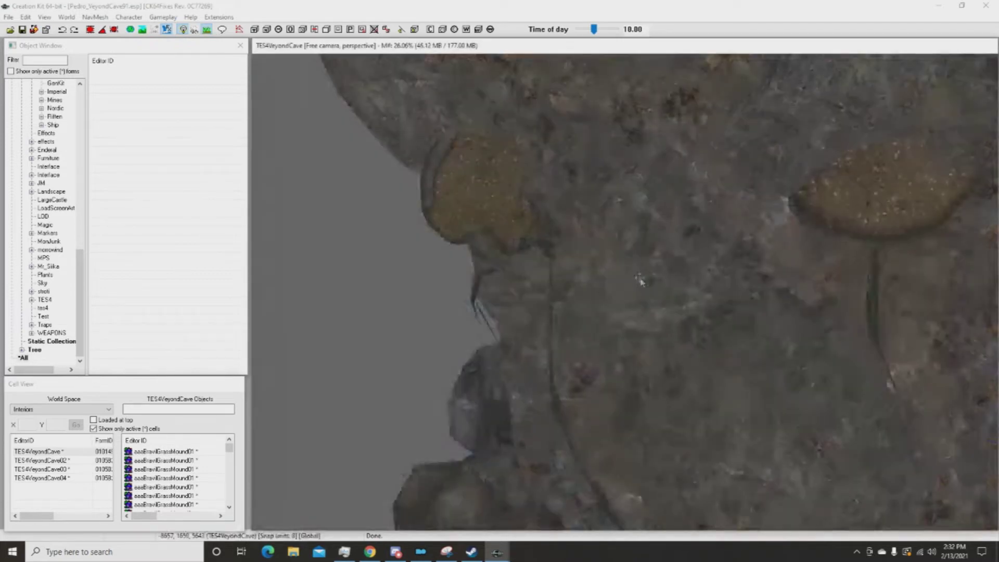
click(643, 280)
key(shift)
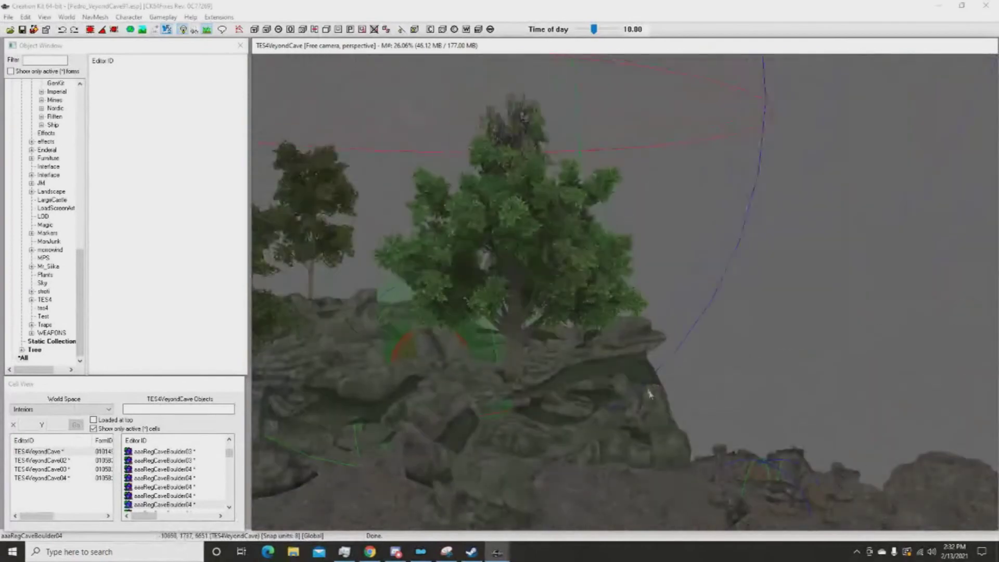
click(580, 376)
key(shift)
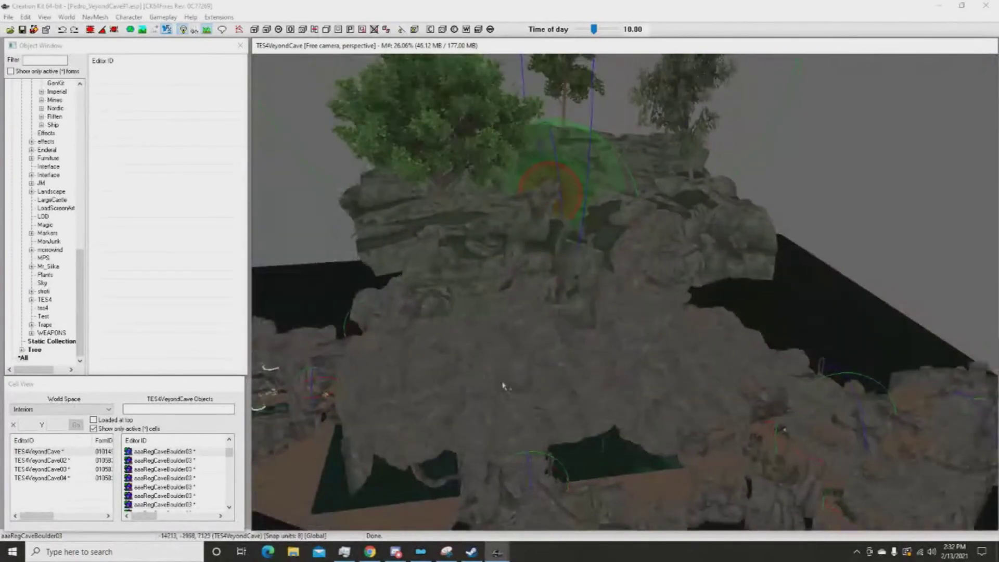
key(shift)
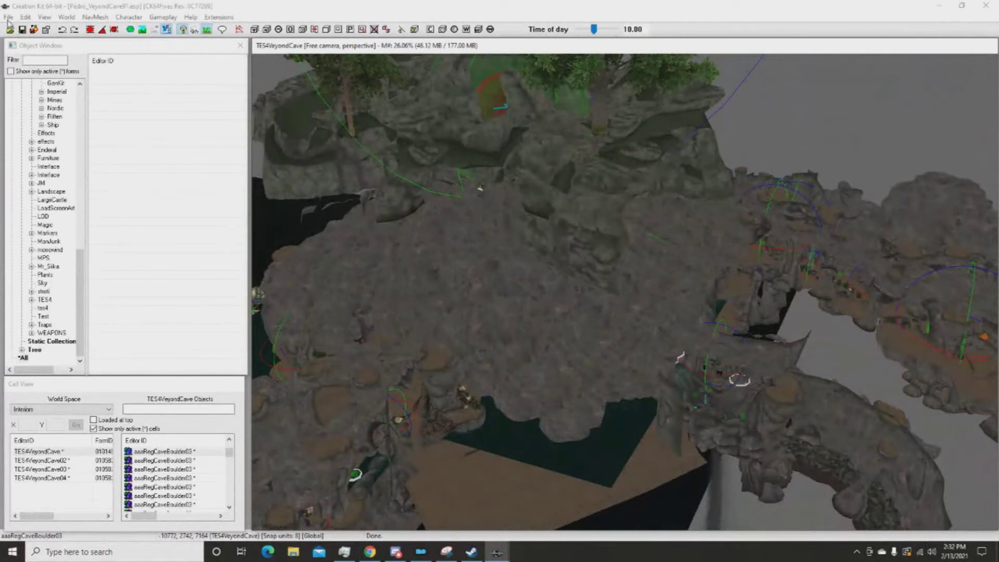
Turn on the display of portals and rooms for the loaded cave cell.
click(9, 17)
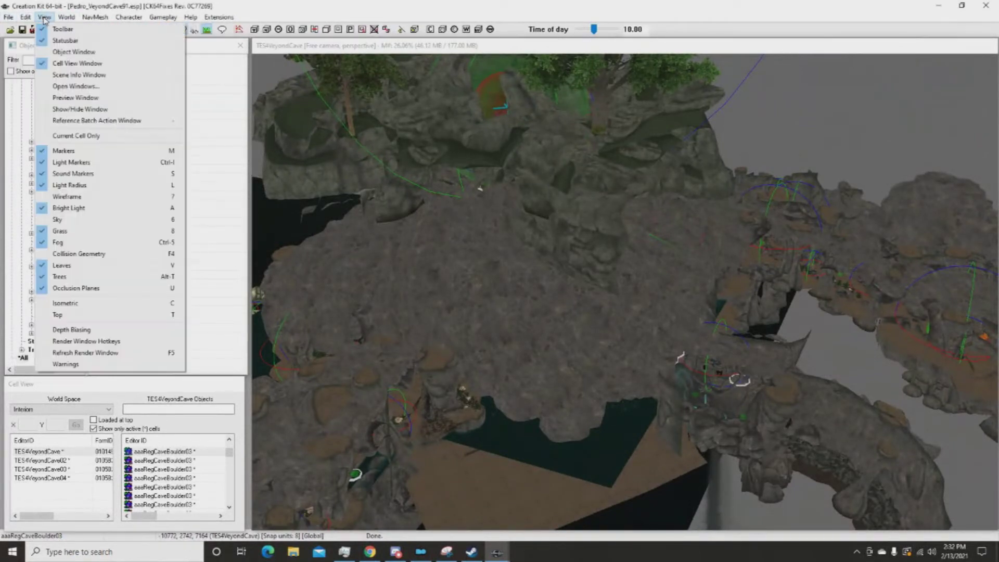
click(84, 111)
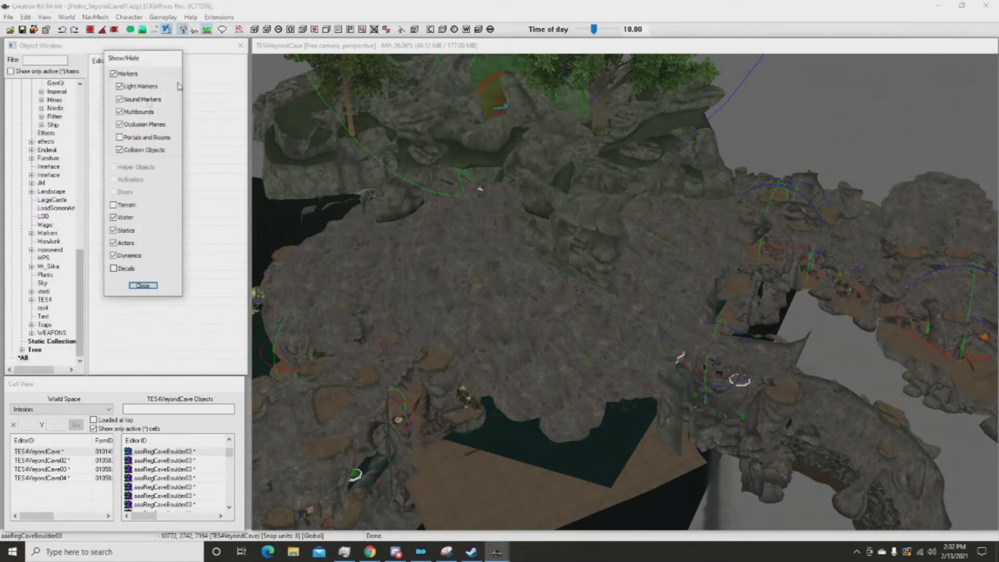
click(119, 137)
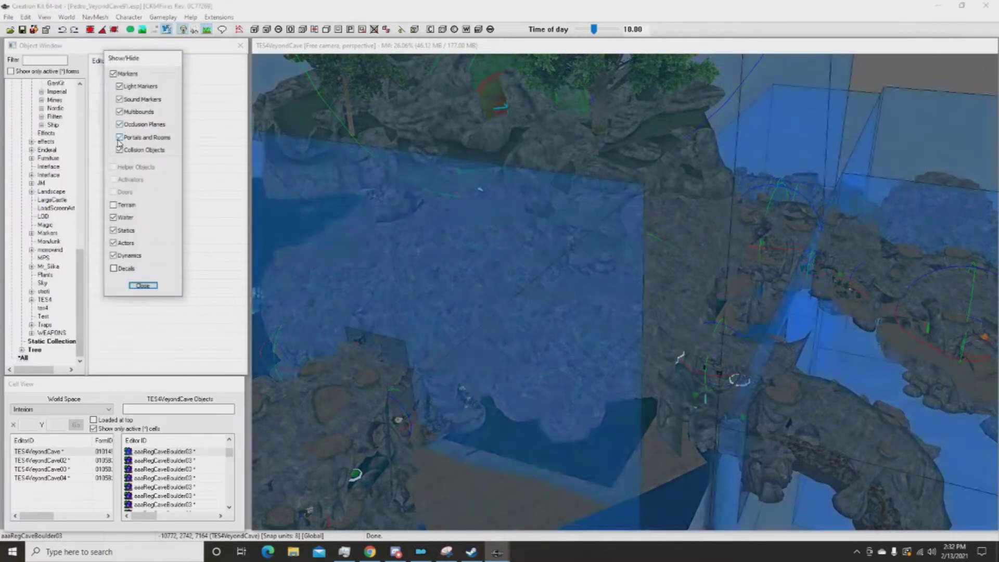
click(144, 286)
Examine from above how the room marker boxes enclose the cave's main chamber and side tunnels.
scroll(384, 152, down, 6)
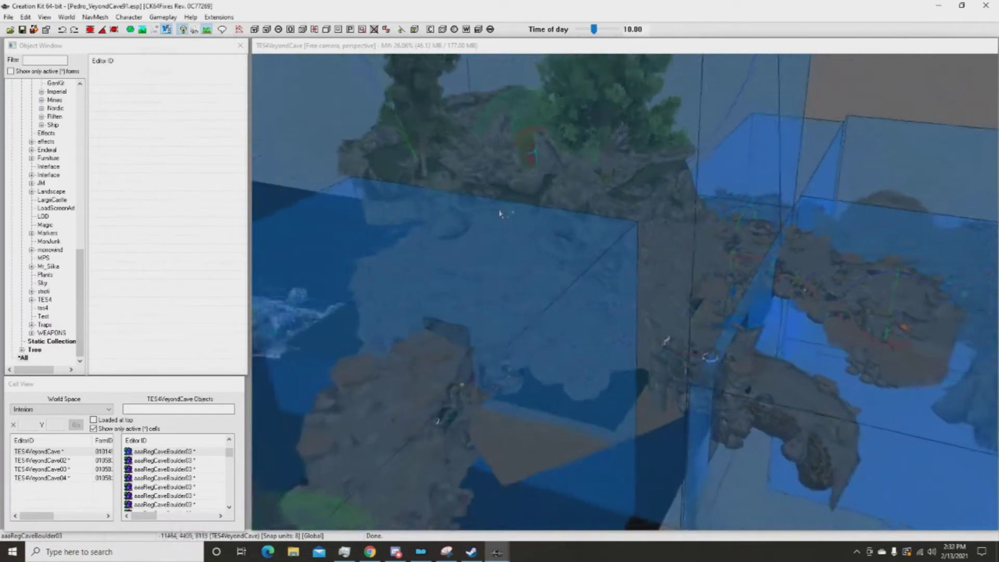
scroll(502, 216, down, 4)
shift+middle_drag(678, 317, 672, 176)
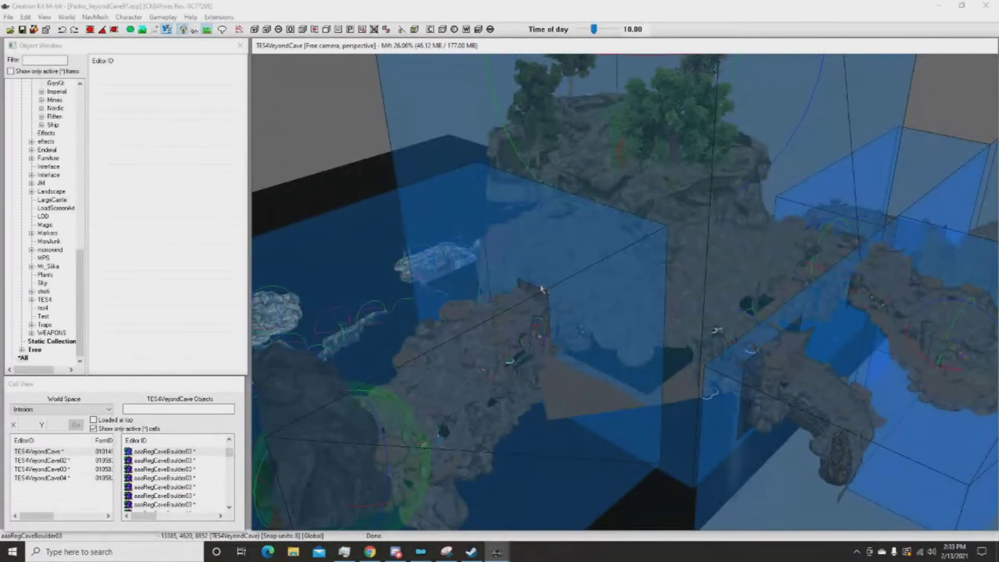
shift+middle_drag(518, 110, 558, 289)
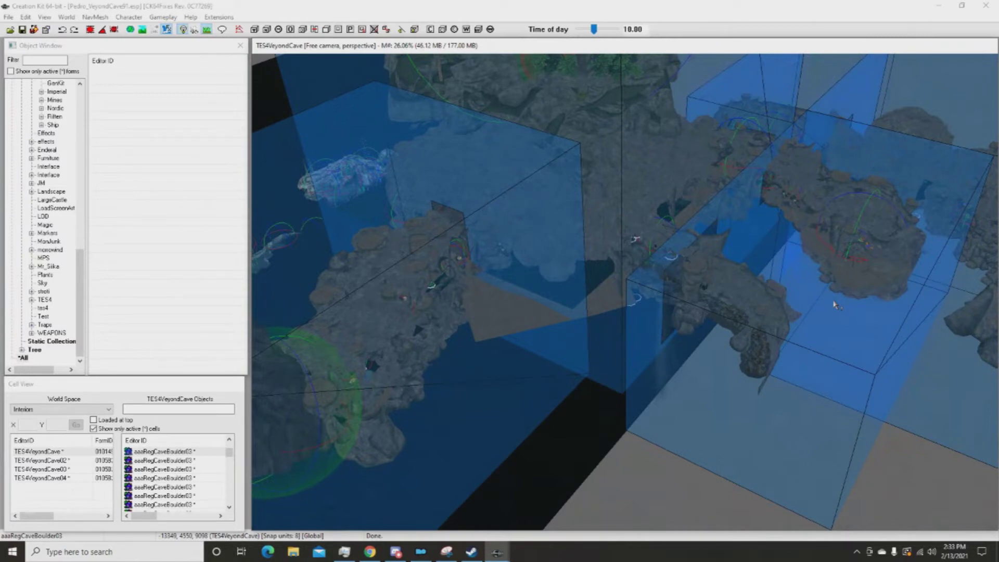
shift+middle_drag(635, 239, 794, 311)
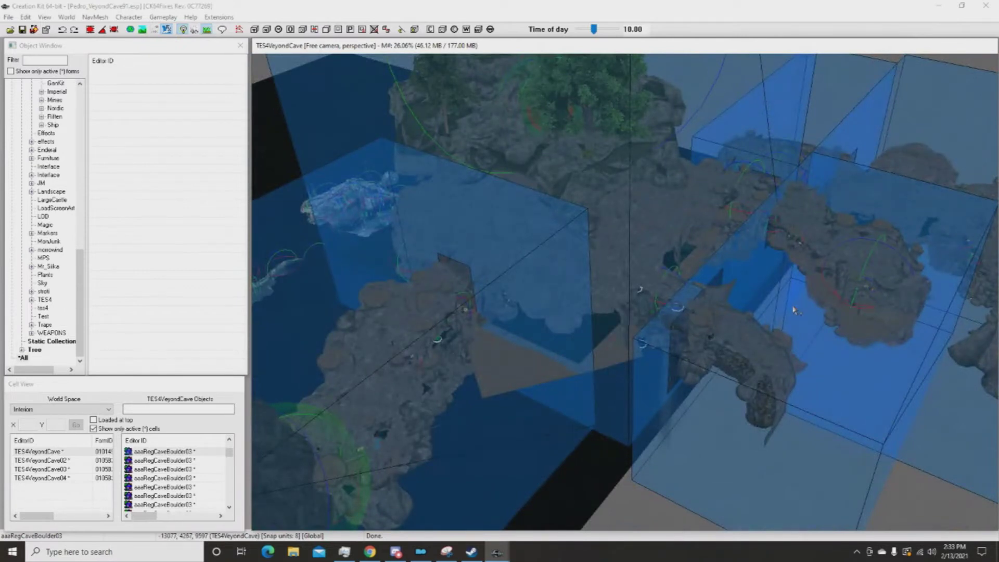
shift+middle_drag(775, 314, 711, 289)
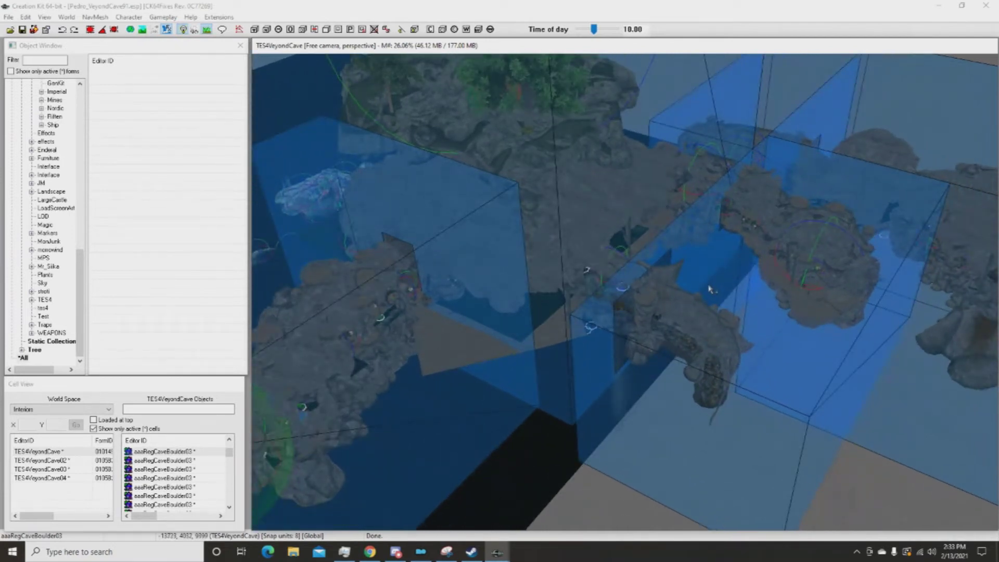
scroll(691, 282, up, 3)
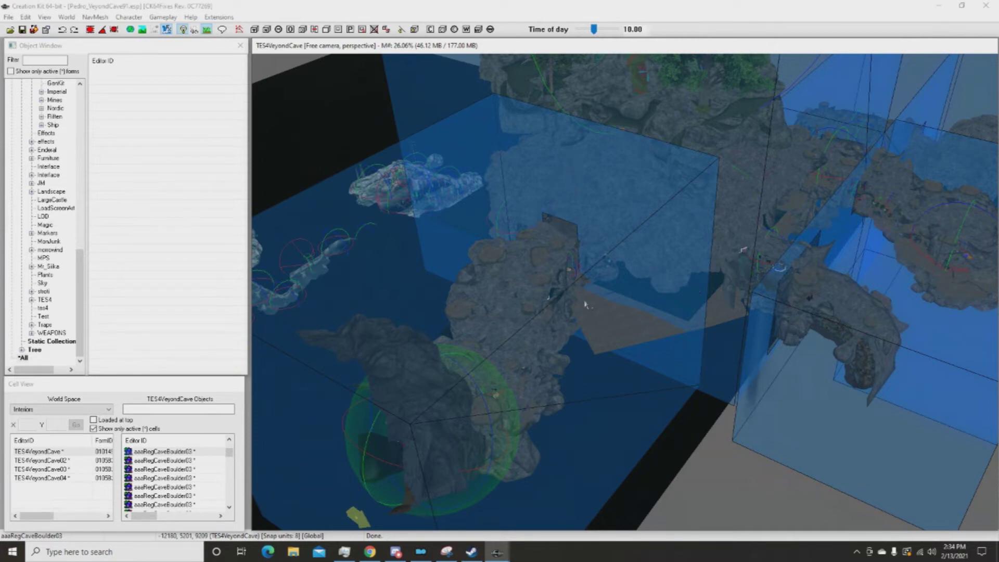
middle_drag(736, 255, 626, 195)
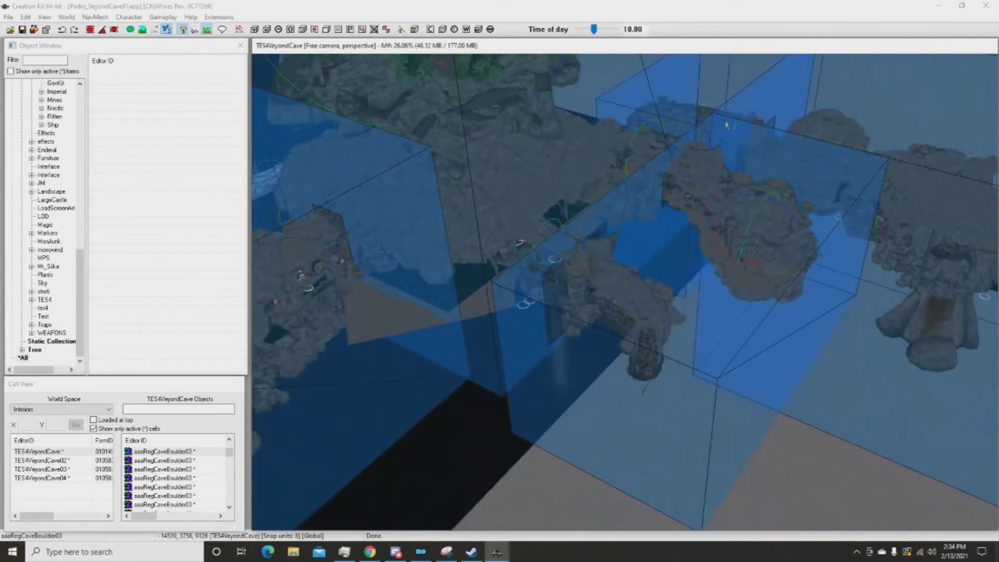
middle_drag(658, 252, 880, 240)
middle_drag(516, 246, 512, 286)
Select a room marker and inspect its edge and the passage opening between the side tunnel and the main chamber.
click(644, 244)
shift+middle_drag(608, 232, 750, 243)
middle_drag(500, 242, 664, 320)
scroll(667, 333, up, 3)
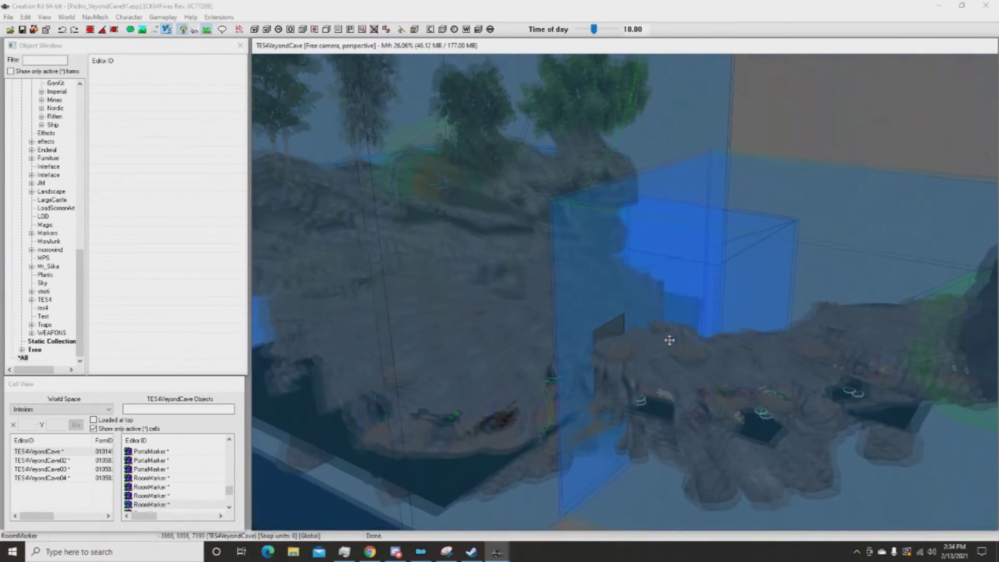
scroll(608, 334, up, 3)
scroll(608, 334, up, 1)
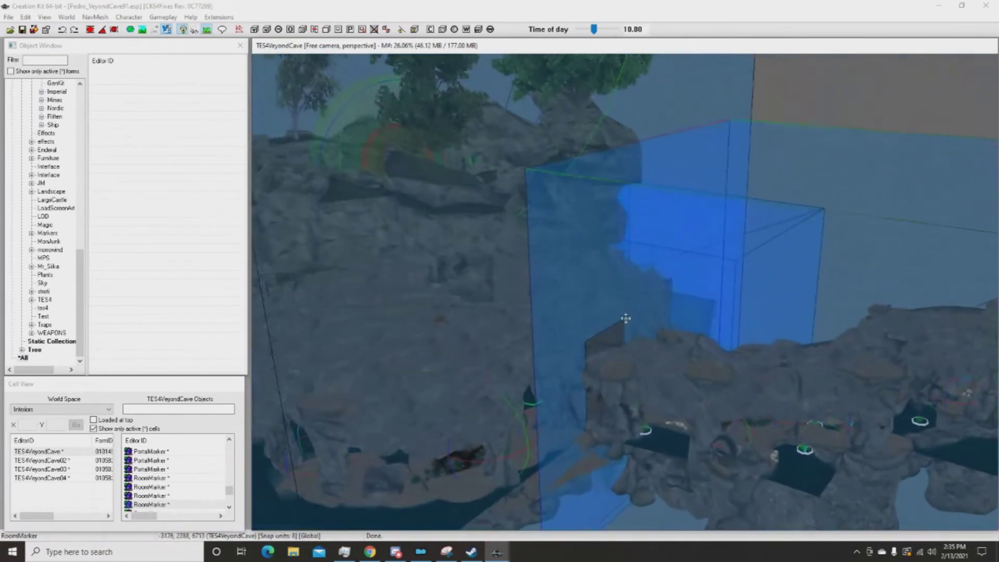
scroll(660, 344, up, 2)
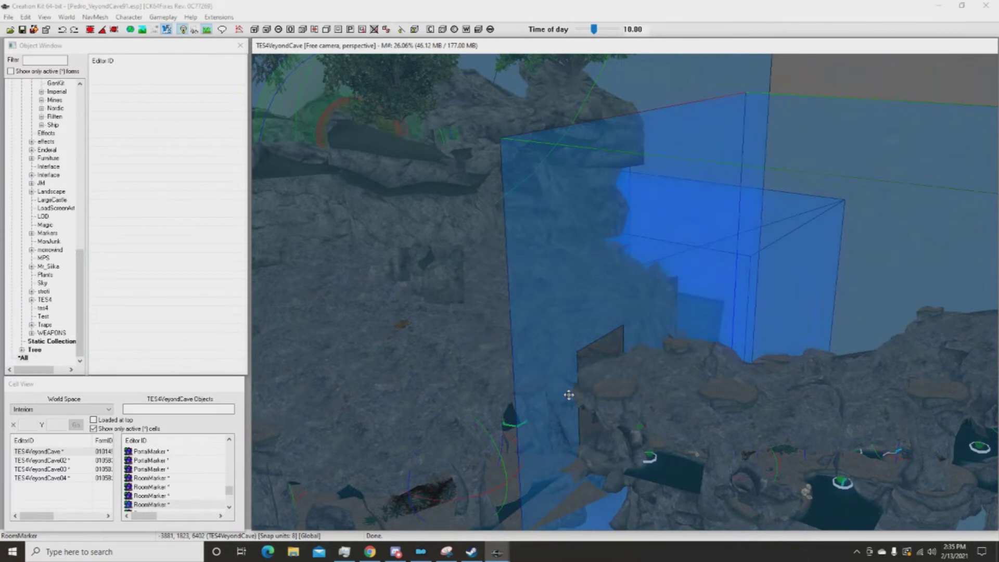
scroll(569, 395, up, 6)
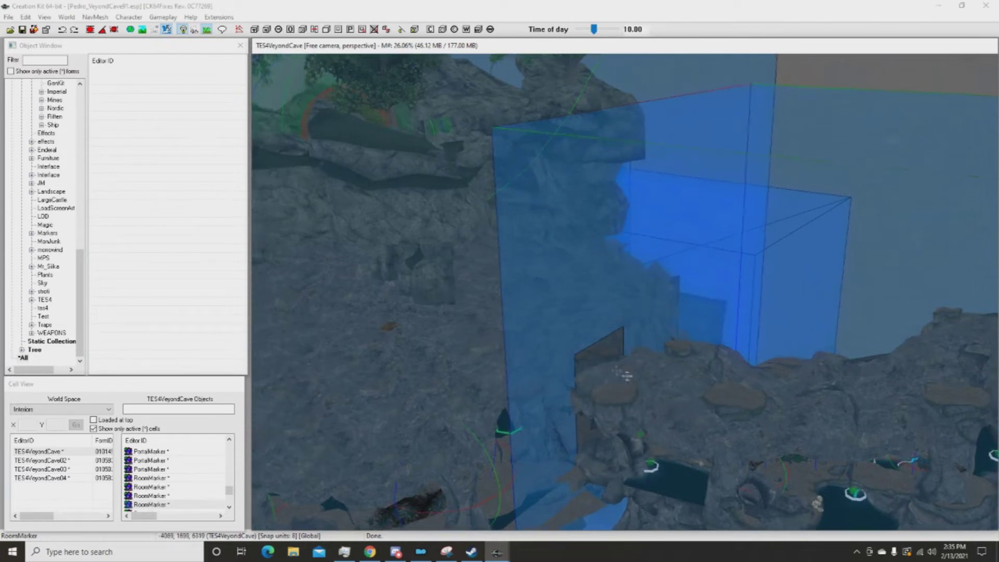
scroll(651, 276, up, 6)
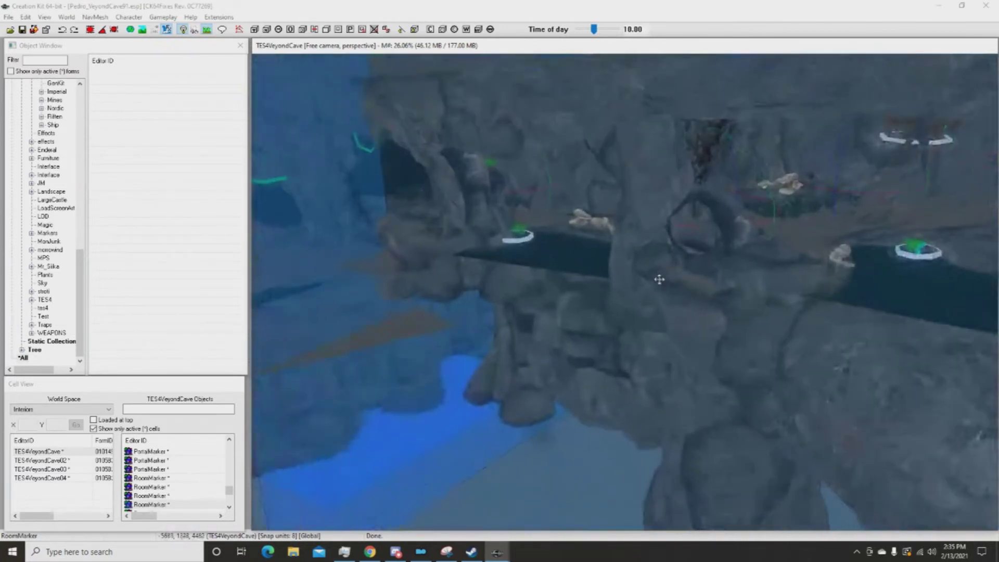
scroll(694, 334, up, 5)
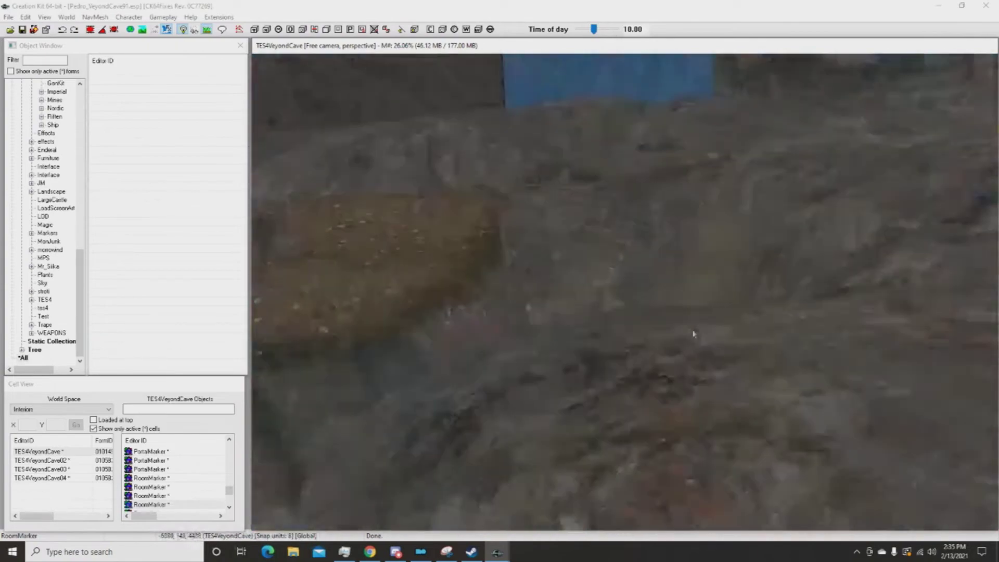
click(632, 433)
shift+middle_drag(632, 432, 592, 376)
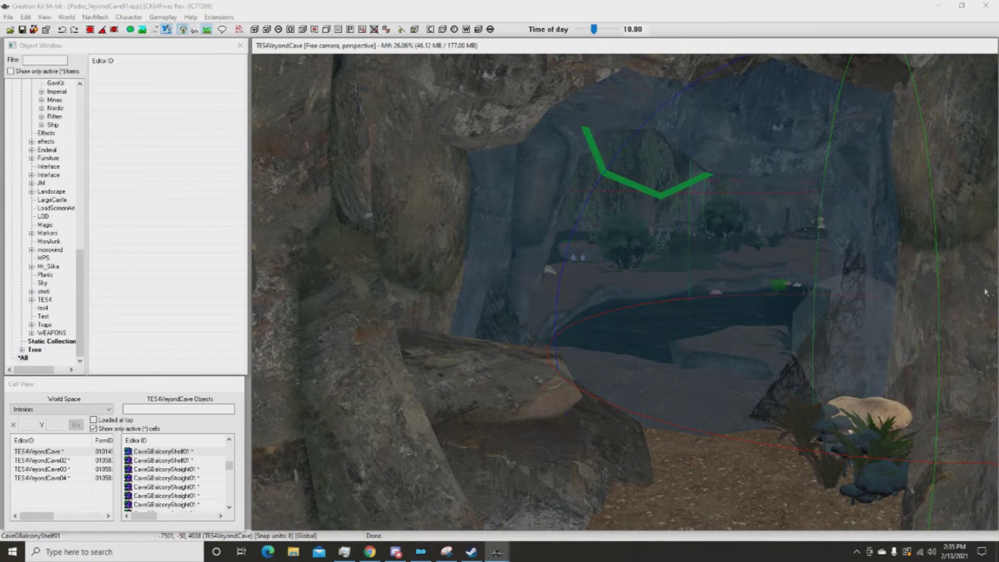
scroll(859, 232, up, 5)
mouse_move(858, 232)
middle_down()
mouse_move(807, 295)
mouse_move(836, 373)
mouse_move(628, 270)
mouse_move(475, 295)
middle_up()
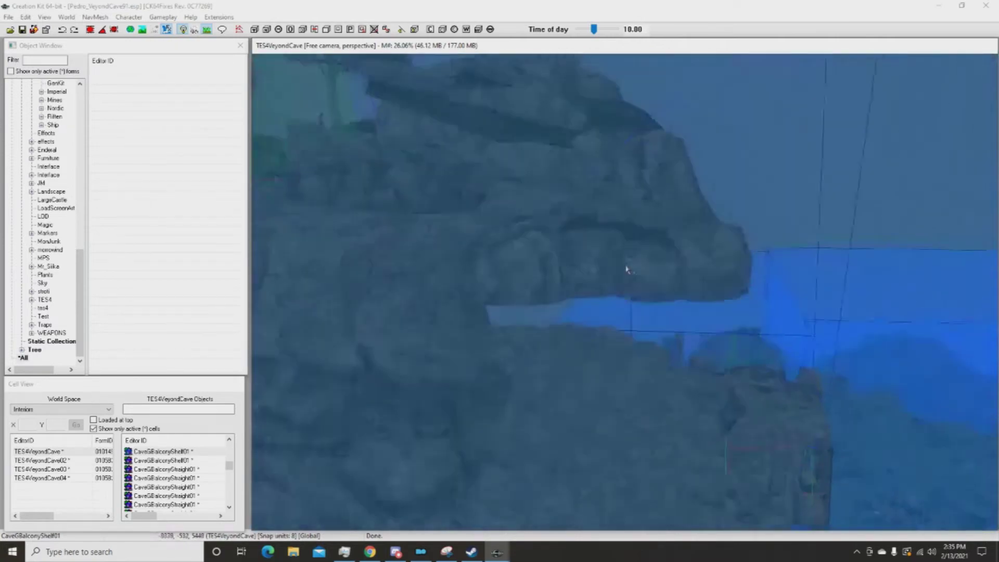
Select the room marker by the main chamber and examine how the neighbouring room boxes overlap around the far tunnels.
click(548, 243)
mouse_move(548, 243)
shift+middle_down()
mouse_move(508, 246)
mouse_move(603, 238)
mouse_move(528, 223)
mouse_move(260, 225)
mouse_move(531, 205)
mouse_move(477, 208)
mouse_move(524, 181)
mouse_move(517, 330)
shift+middle_up()
shift+middle_drag(589, 242, 443, 225)
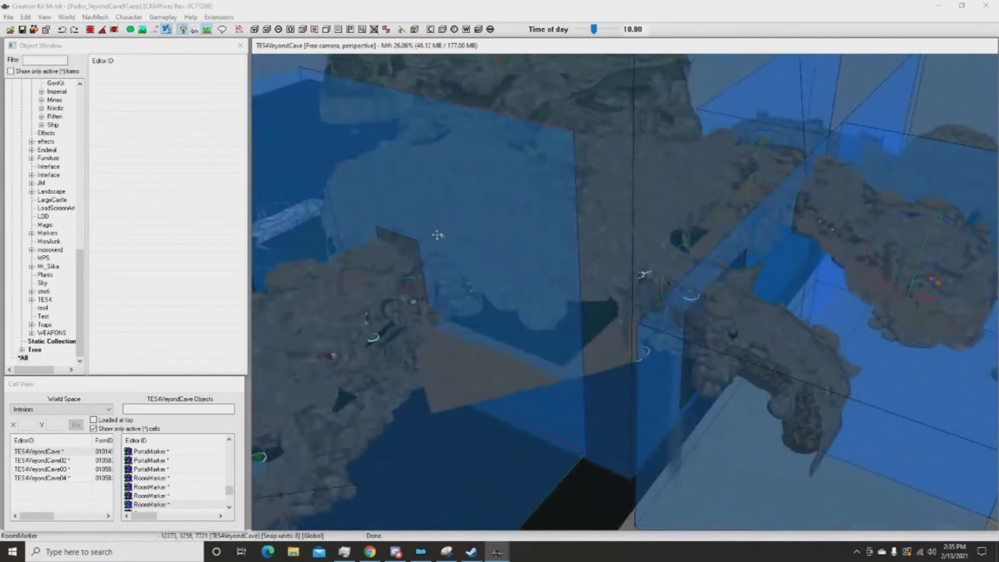
mouse_move(918, 220)
shift+middle_down()
mouse_move(572, 174)
mouse_move(652, 245)
shift+middle_up()
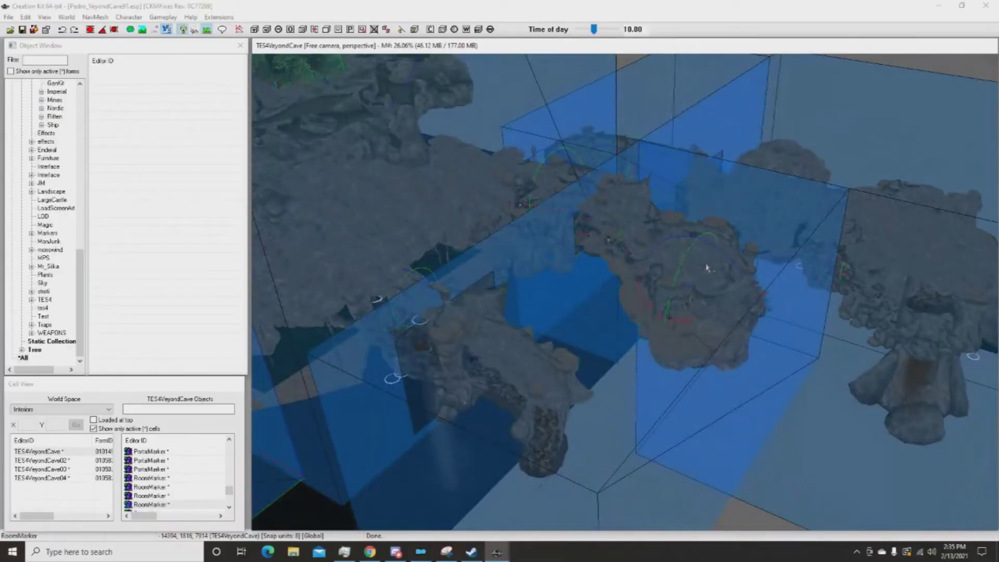
middle_drag(584, 354, 765, 315)
middle_drag(687, 281, 864, 348)
shift+middle_drag(670, 252, 650, 201)
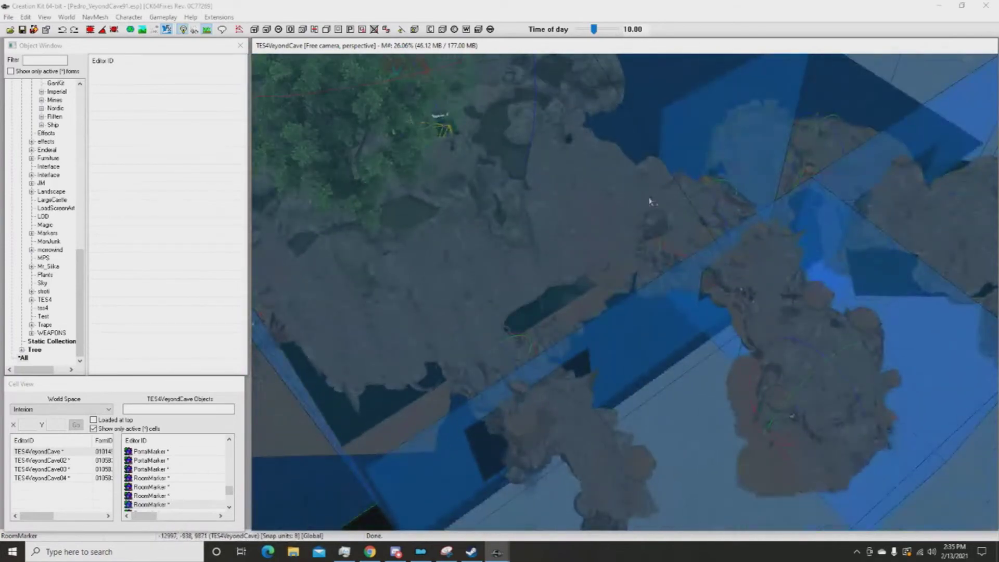
shift+middle_drag(946, 213, 637, 108)
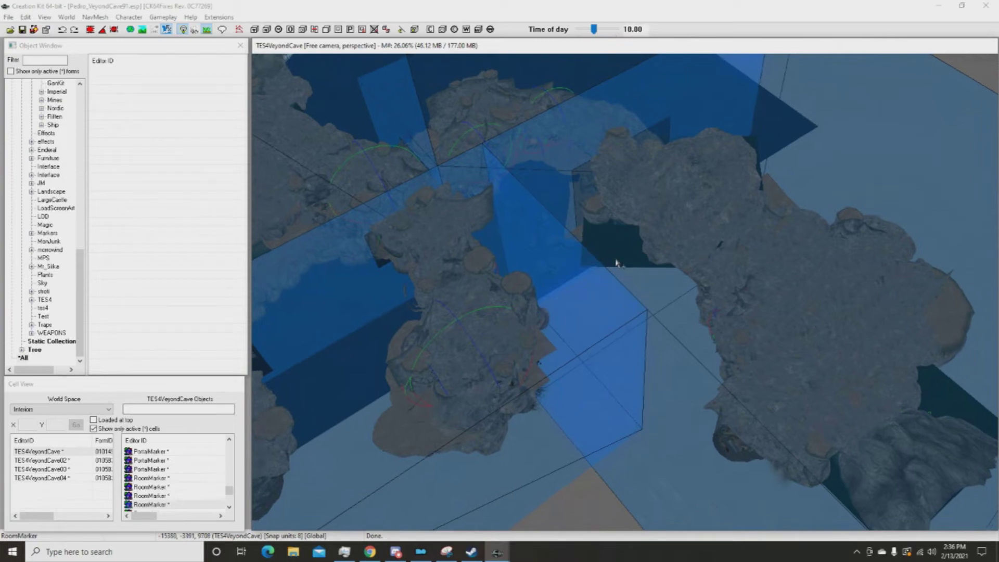
Examine the side tunnel's room marker, then select the adjoining one and inspect their boundary at the tunnel mouth.
middle_drag(417, 270, 560, 169)
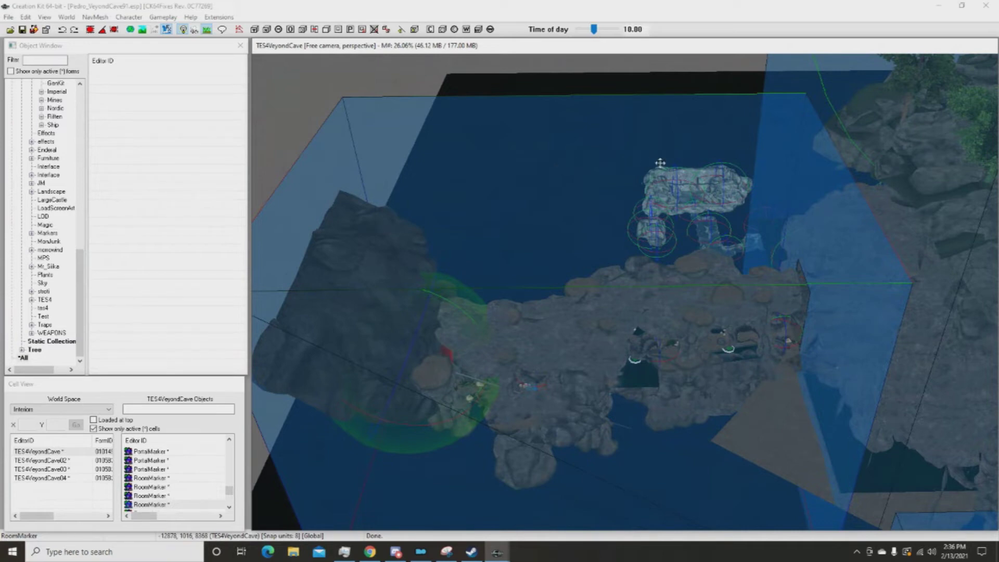
middle_drag(661, 163, 503, 275)
middle_drag(599, 242, 604, 205)
click(557, 253)
scroll(610, 239, up, 3)
middle_drag(615, 268, 584, 157)
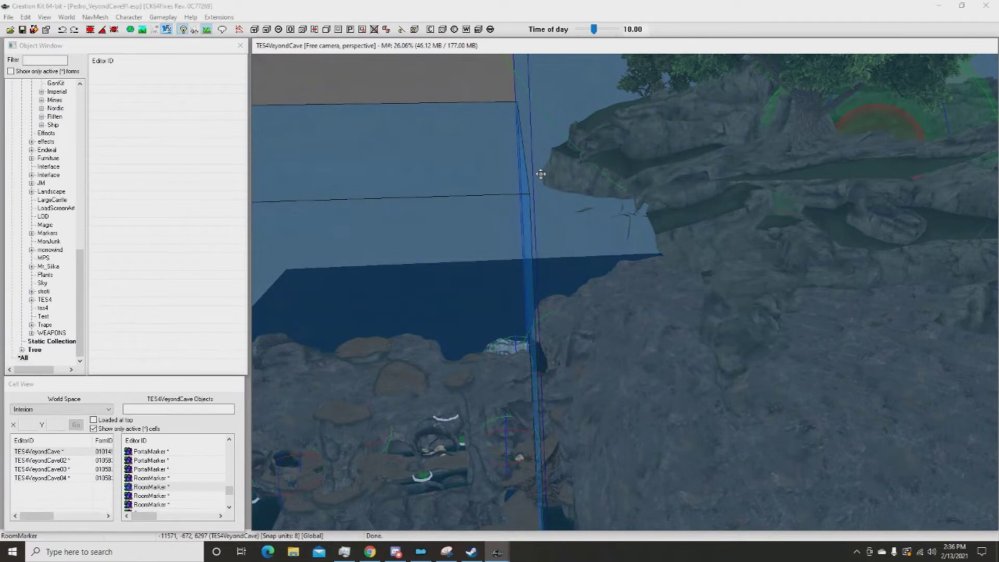
mouse_move(541, 174)
shift+middle_down()
mouse_move(556, 205)
mouse_move(594, 196)
shift+middle_up()
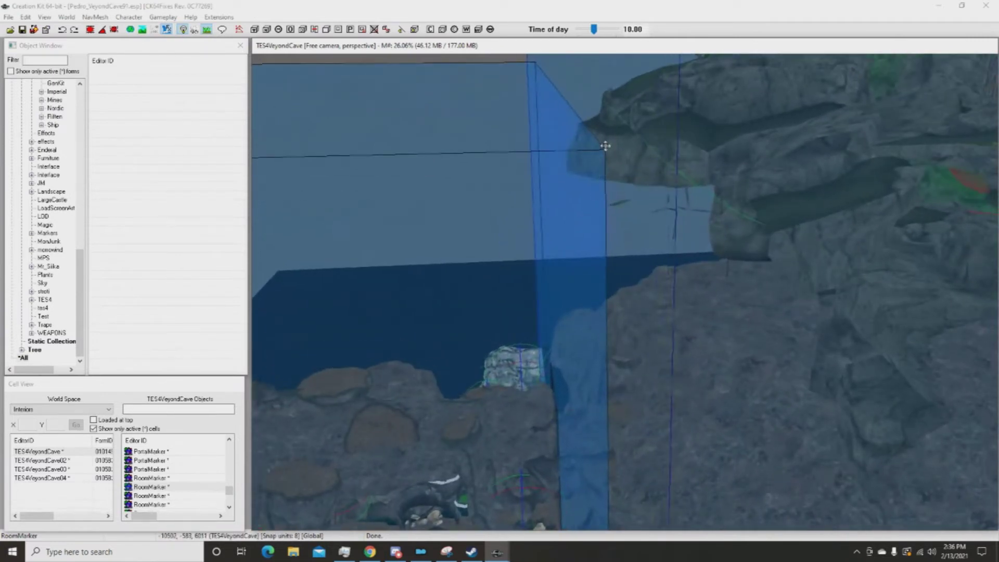
mouse_move(598, 229)
shift+middle_down()
mouse_move(594, 128)
mouse_move(573, 201)
mouse_move(597, 231)
shift+middle_up()
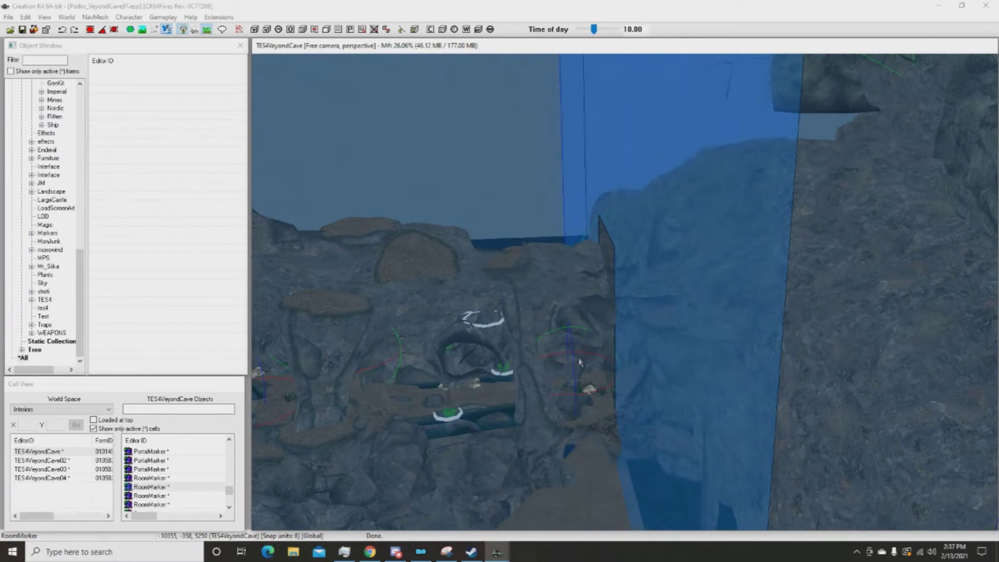
Enable grid snapping and filter the object list by "pillar", viewing the empty space outside the cave.
shift+middle_drag(644, 248, 625, 292)
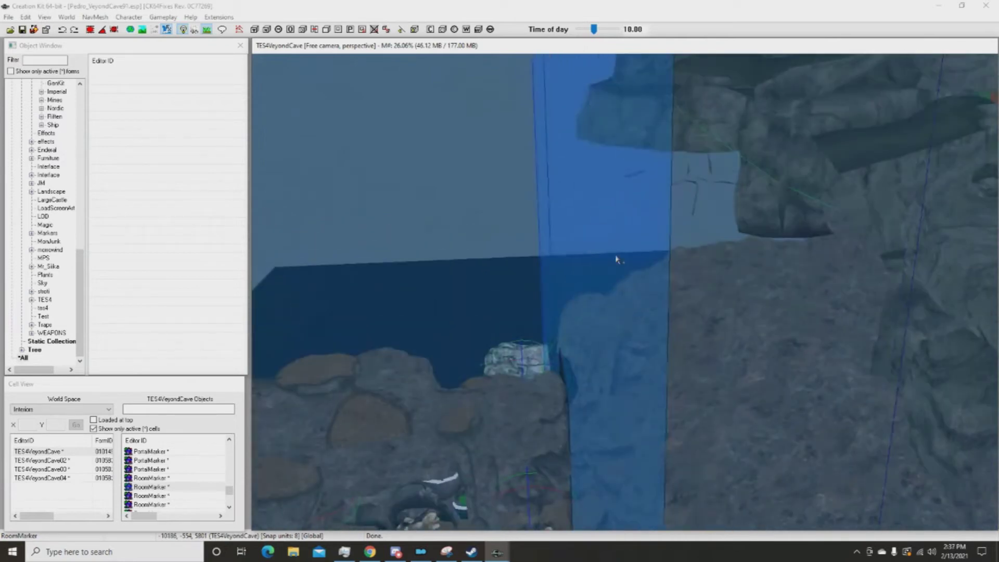
middle_drag(593, 261, 625, 250)
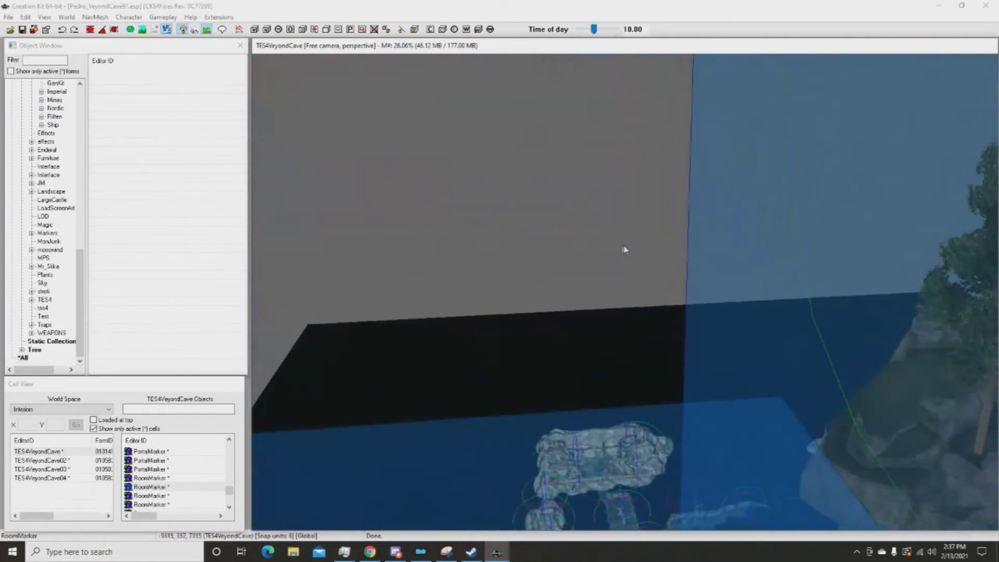
middle_drag(705, 224, 739, 192)
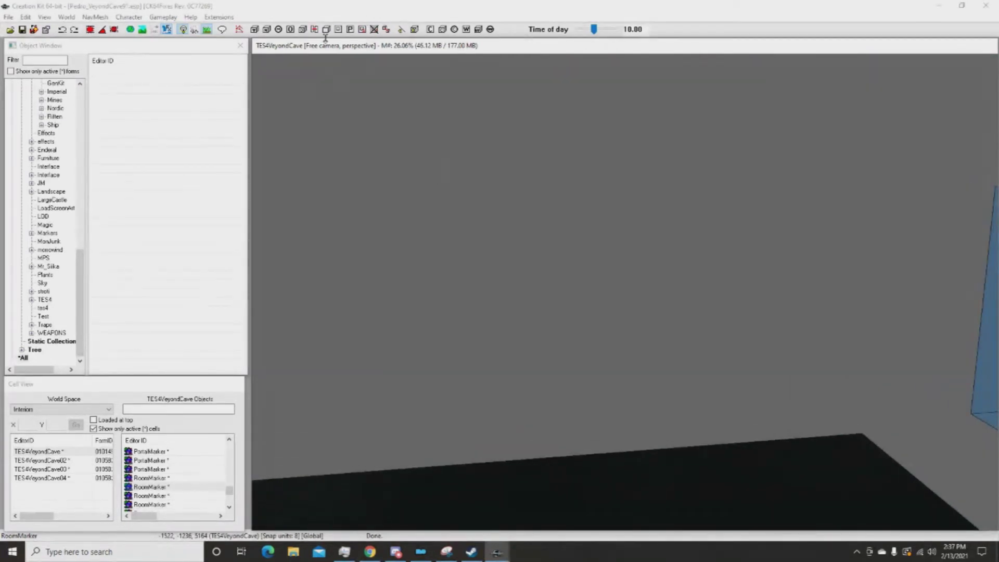
click(59, 60)
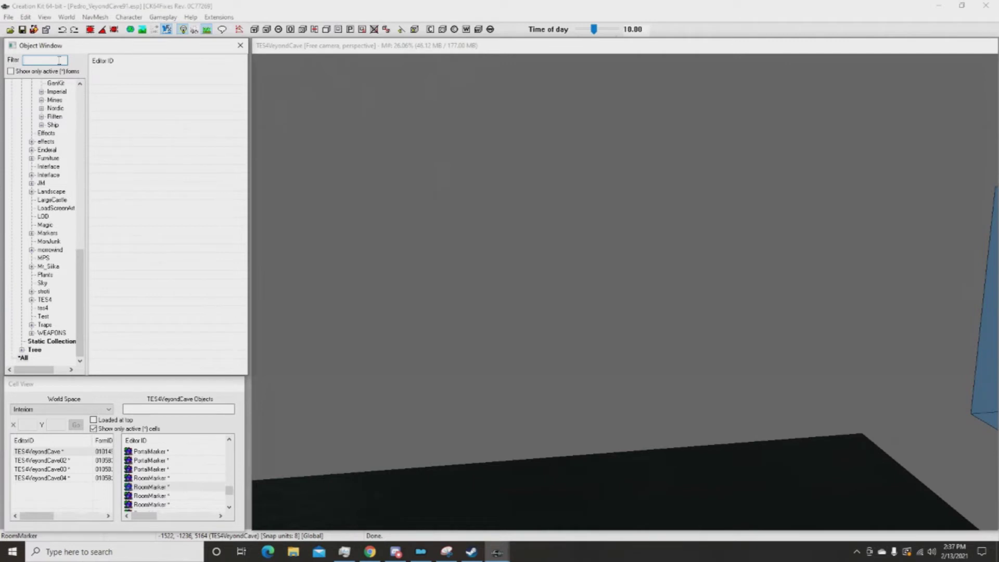
click(90, 30)
click(47, 61)
Place a CaveGLPillar03 in the empty space outside the cave and nudge it into position.
scroll(163, 188, down, 9)
scroll(166, 186, down, 3)
scroll(180, 136, down, 4)
drag(132, 232, 530, 219)
shift+middle_drag(529, 219, 509, 241)
shift+middle_drag(599, 259, 549, 268)
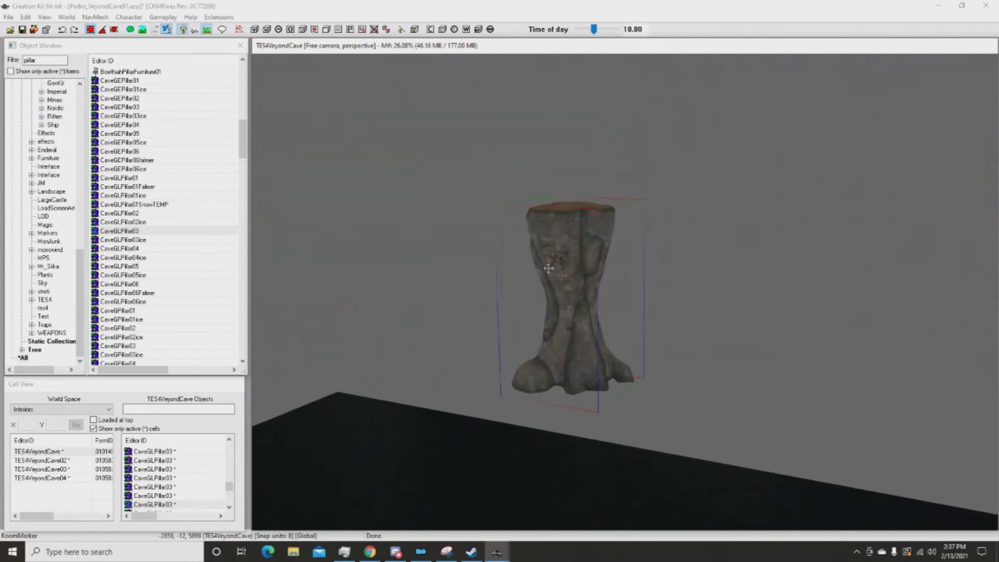
drag(567, 270, 560, 257)
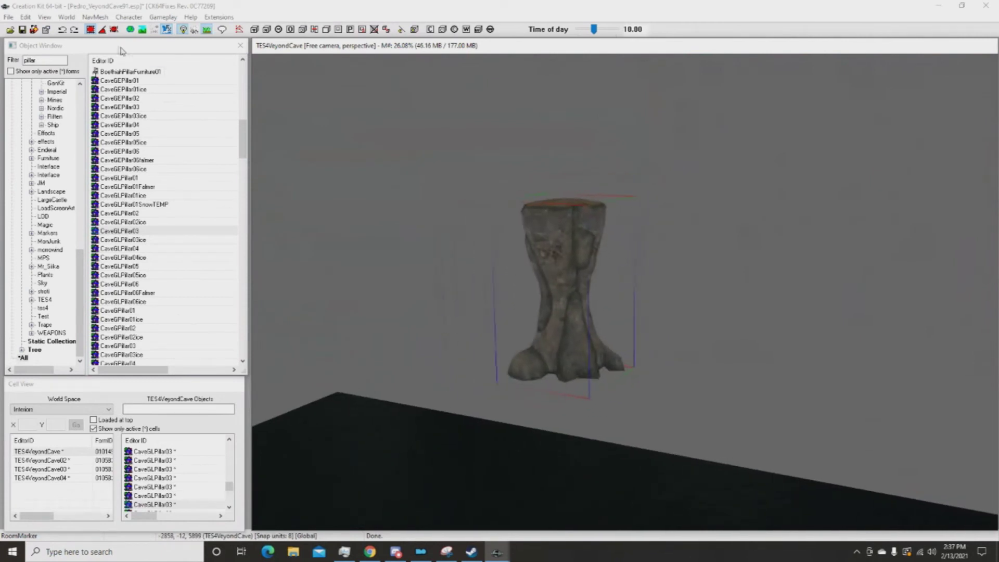
Create a room marker sized around the placed pillar and view it from above.
shift+middle_drag(547, 166, 578, 219)
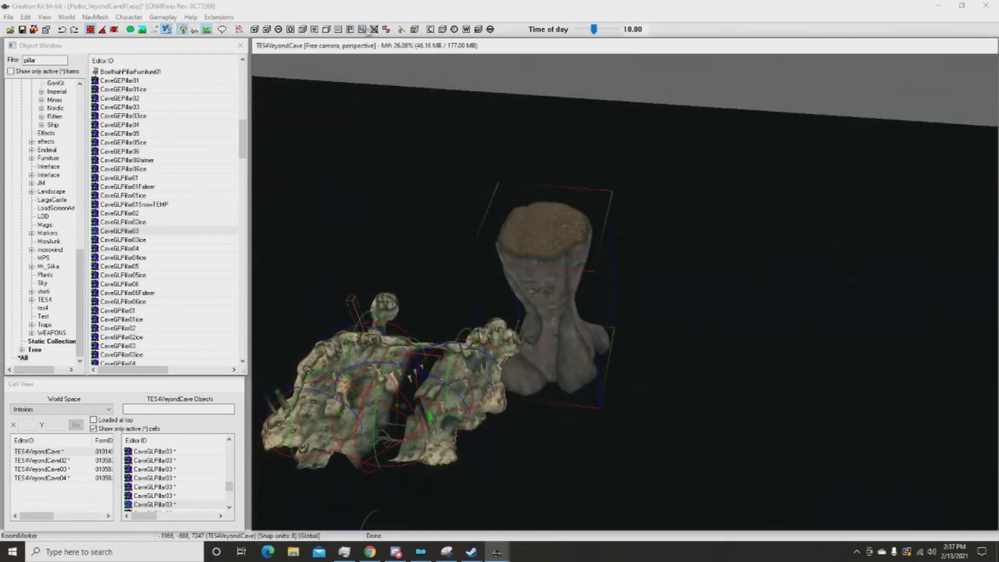
click(326, 31)
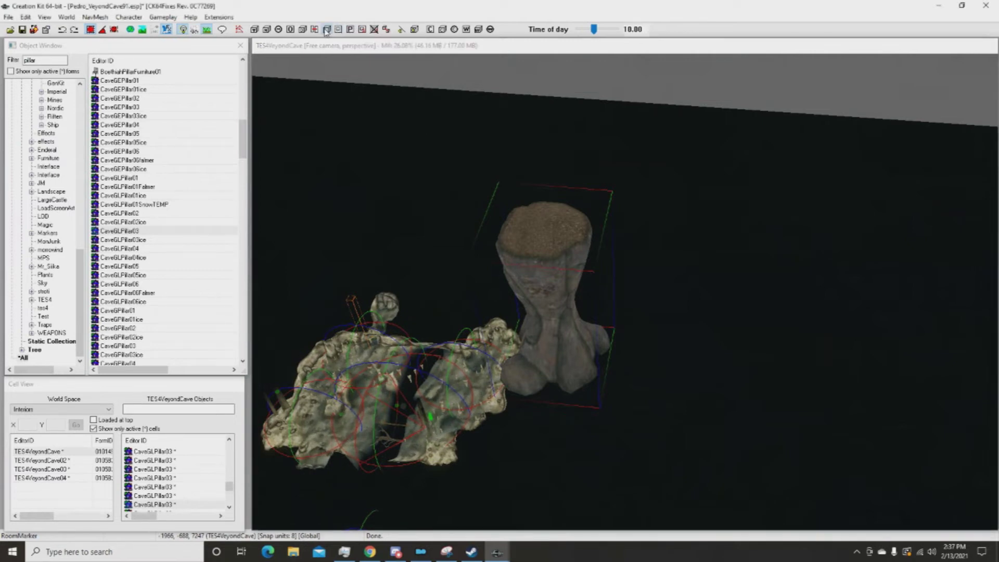
shift+middle_drag(555, 250, 665, 279)
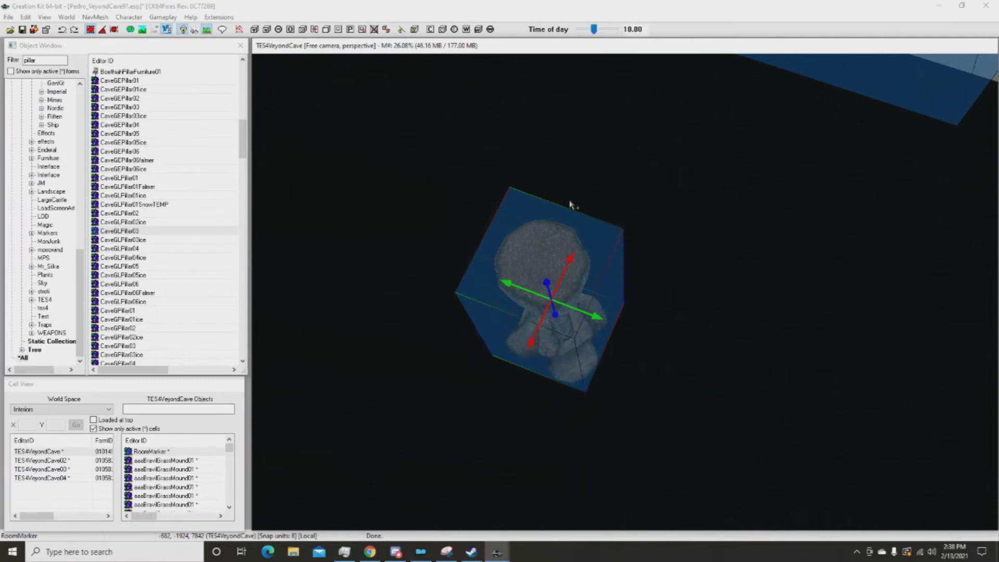
scroll(572, 206, up, 1)
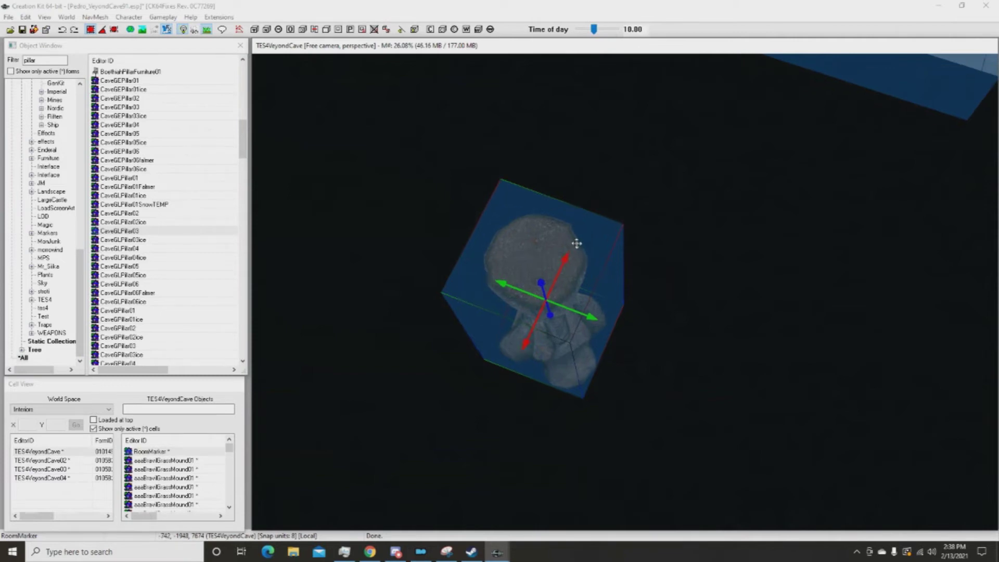
shift+middle_drag(559, 241, 457, 244)
shift+middle_drag(506, 194, 614, 101)
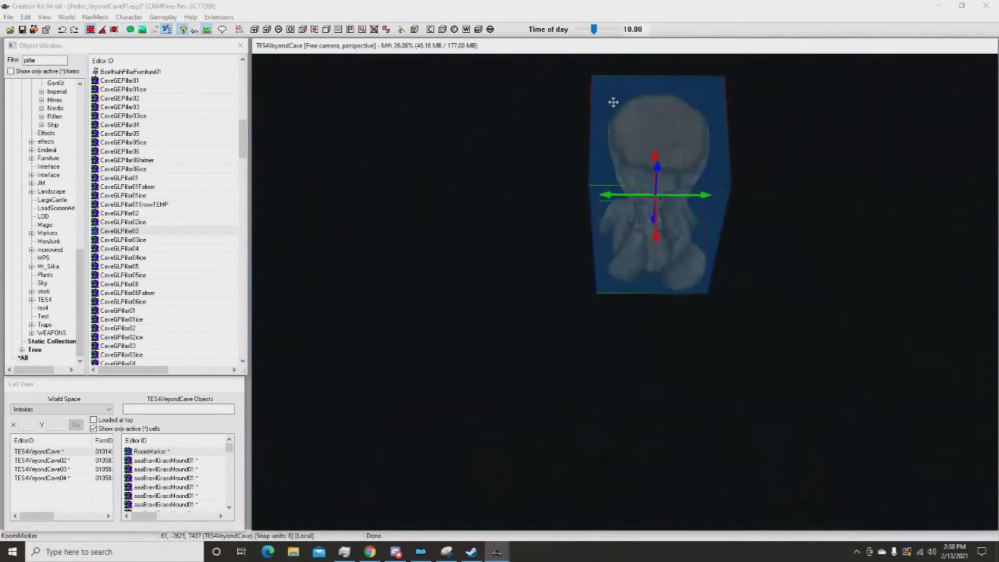
Shift the room marker partly off the pillar and stretch its sides outward into a large room box.
drag(627, 85, 446, 183)
shift+middle_drag(476, 180, 585, 241)
key(2)
drag(598, 239, 595, 214)
drag(648, 254, 705, 259)
drag(653, 292, 663, 393)
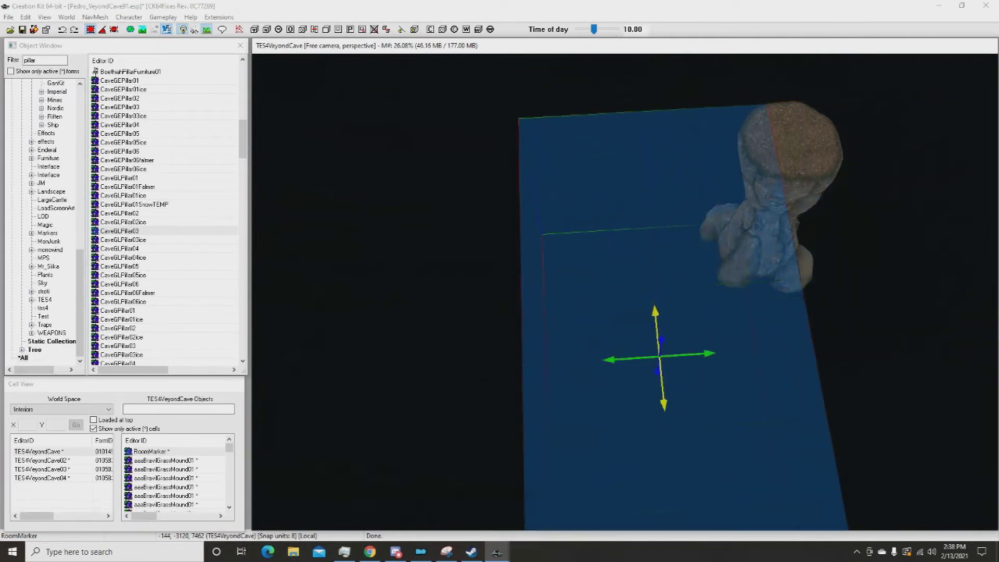
drag(654, 311, 646, 206)
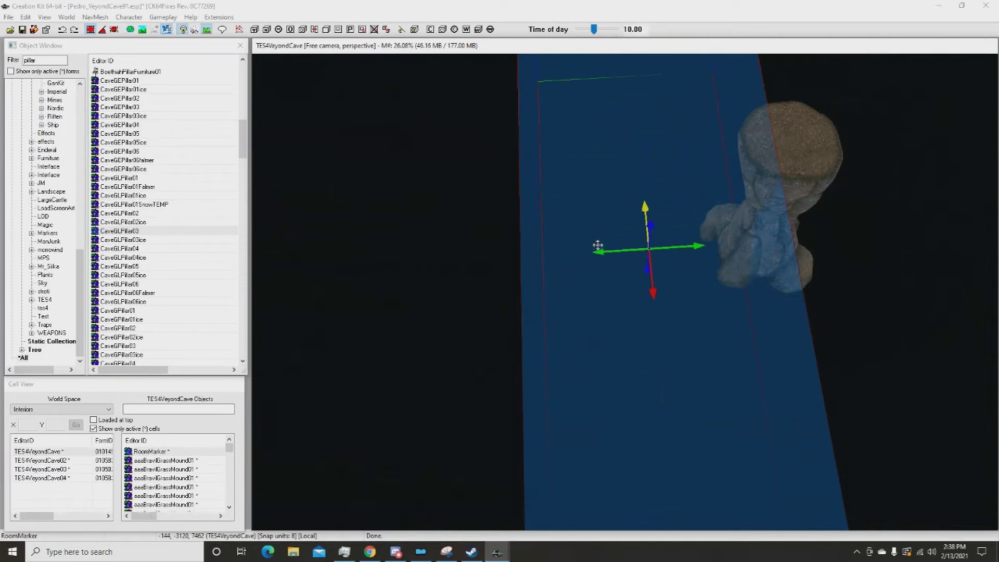
drag(598, 247, 487, 256)
Select the pillar and examine from several angles how it sits relative to the large room marker's edge.
shift+middle_drag(649, 287, 645, 263)
click(649, 210)
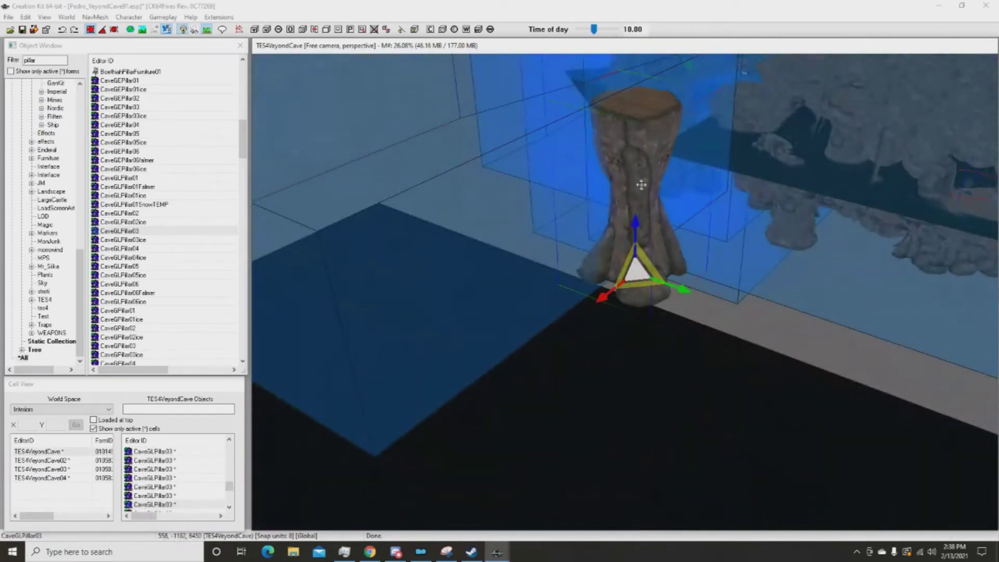
shift+middle_drag(649, 211, 604, 204)
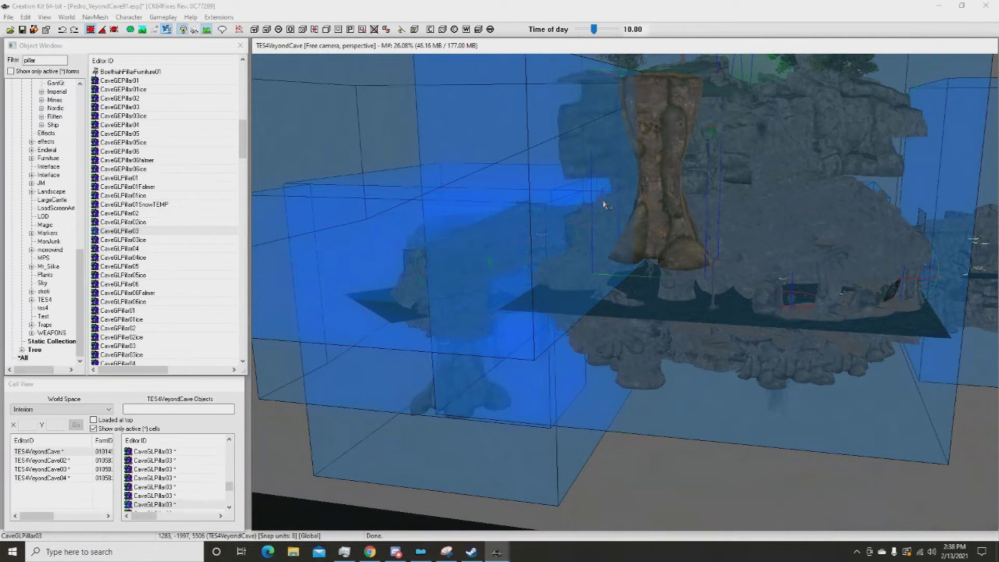
shift+middle_drag(604, 204, 588, 125)
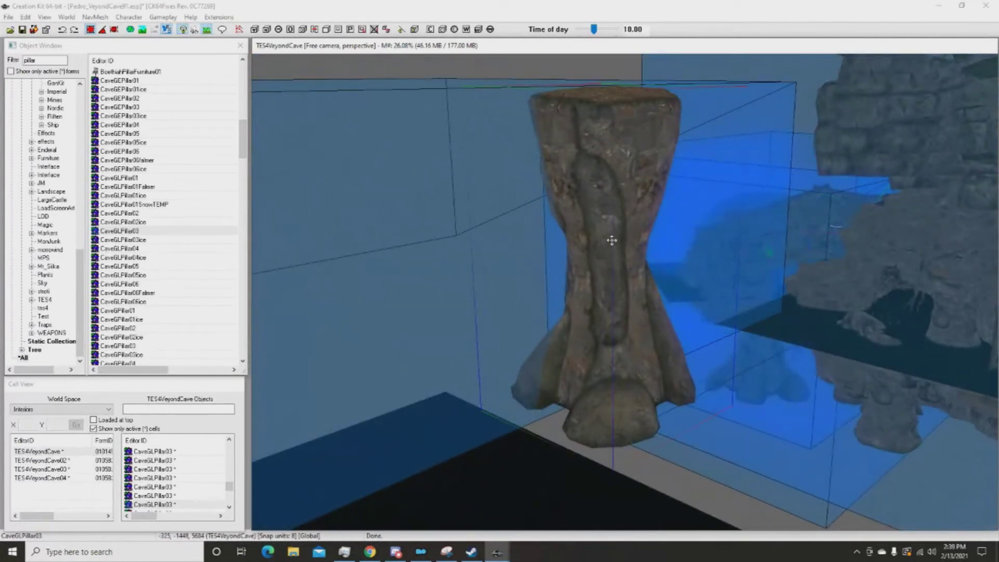
shift+middle_drag(609, 377, 800, 470)
middle_drag(796, 233, 770, 229)
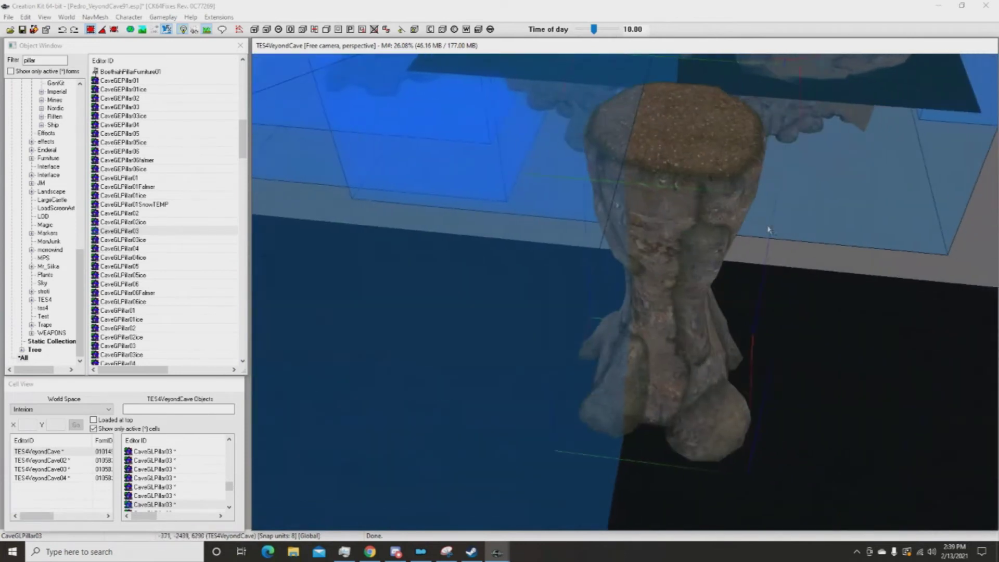
middle_drag(627, 354, 757, 338)
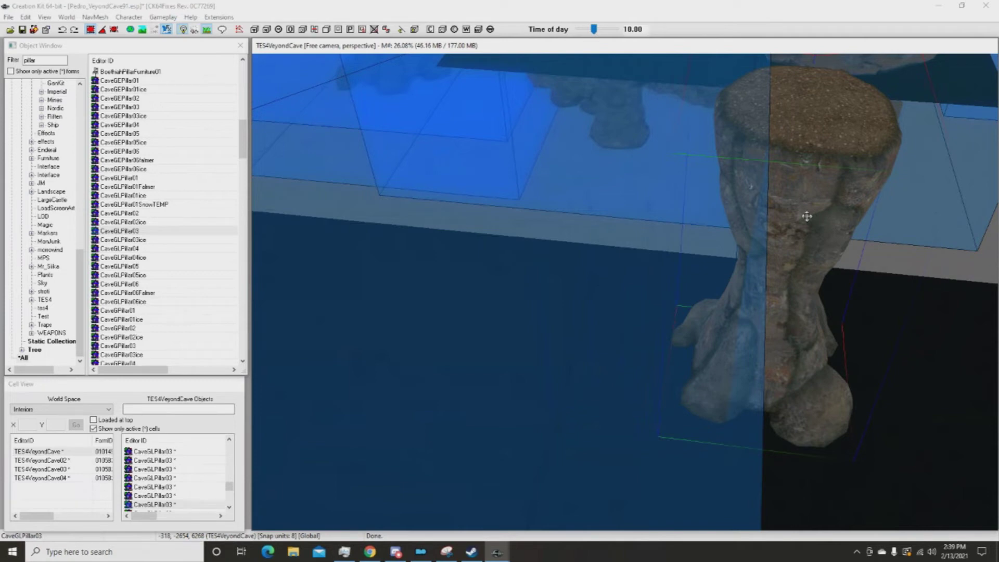
Select the large room marker and shift its side face outward across the pillar, then back inward.
click(710, 281)
scroll(712, 276, down, 6)
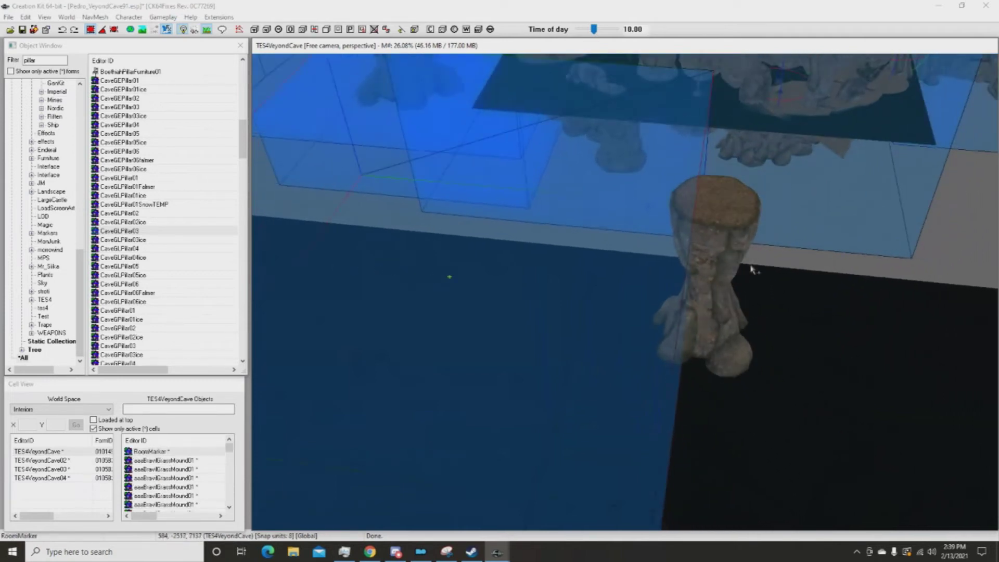
drag(613, 272, 659, 272)
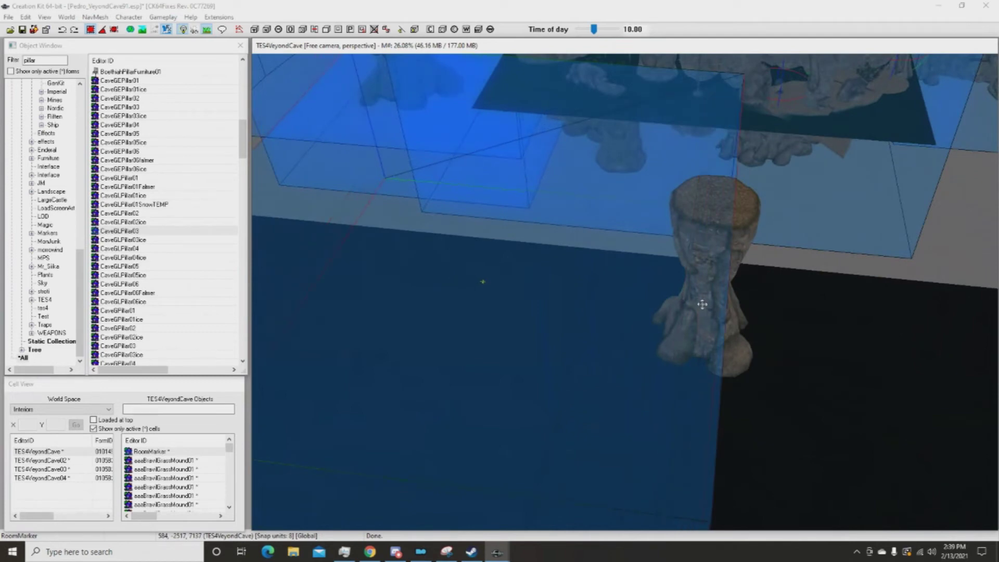
drag(688, 302, 626, 300)
Move the pillar just outside the large room marker's edge.
click(705, 204)
drag(705, 204, 732, 209)
scroll(735, 280, up, 3)
shift+middle_drag(727, 256, 746, 197)
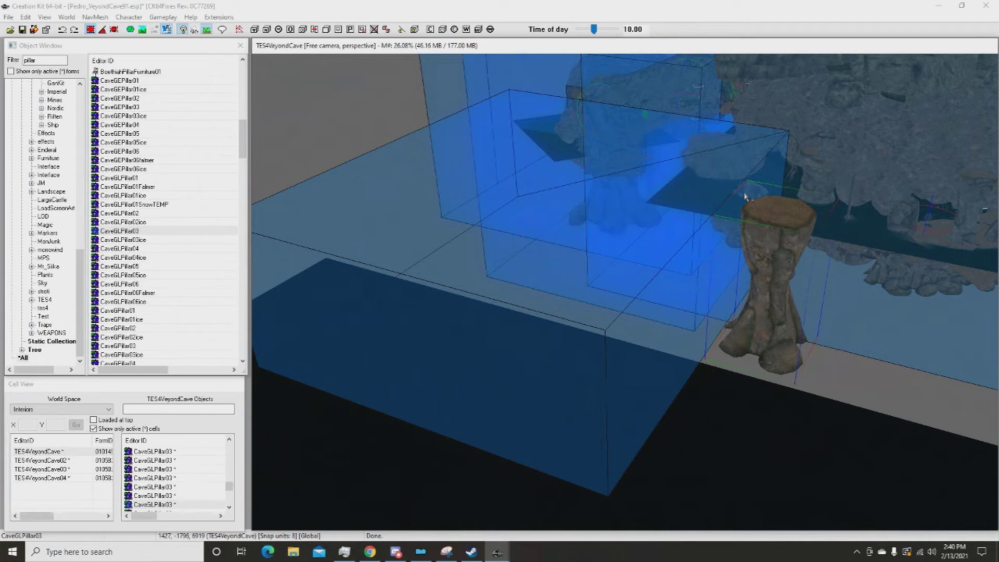
Create a second room marker around the pillar beside the large room marker.
scroll(707, 220, up, 3)
middle_drag(693, 196, 585, 200)
click(575, 204)
click(641, 235)
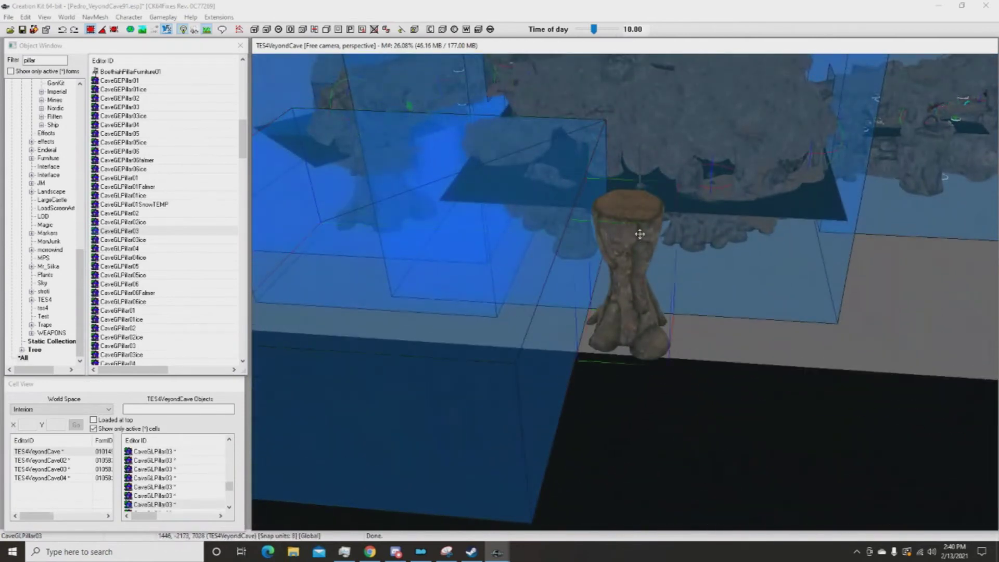
click(327, 32)
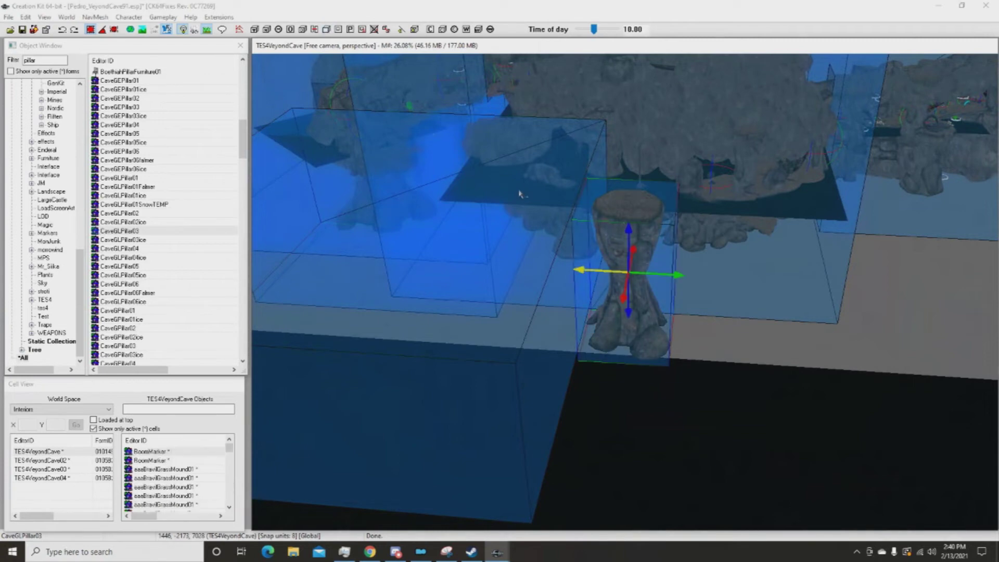
Reposition and widen the second room marker so it surrounds the pillar and overlaps the large room marker.
shift+middle_drag(649, 223, 641, 269)
mouse_move(640, 269)
mouse_down()
mouse_move(723, 282)
mouse_move(572, 263)
mouse_move(694, 263)
mouse_up()
mouse_move(764, 271)
mouse_down()
mouse_move(723, 291)
mouse_move(631, 264)
mouse_up()
mouse_move(631, 264)
shift+middle_down()
mouse_move(641, 48)
mouse_move(649, 89)
mouse_move(634, 167)
mouse_move(535, 250)
mouse_move(551, 279)
shift+middle_up()
key(2)
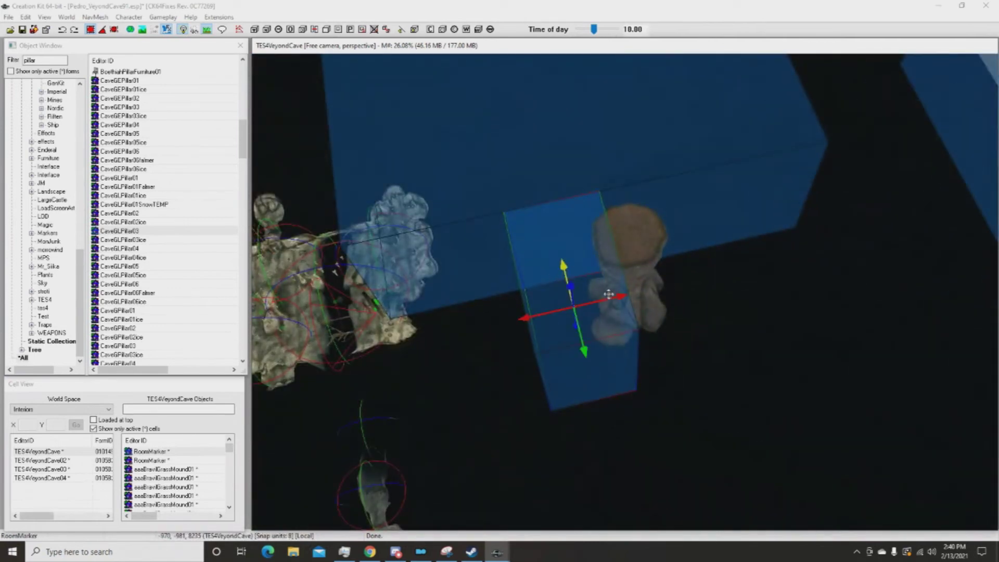
mouse_move(615, 295)
mouse_down()
mouse_move(716, 273)
mouse_move(707, 277)
mouse_up()
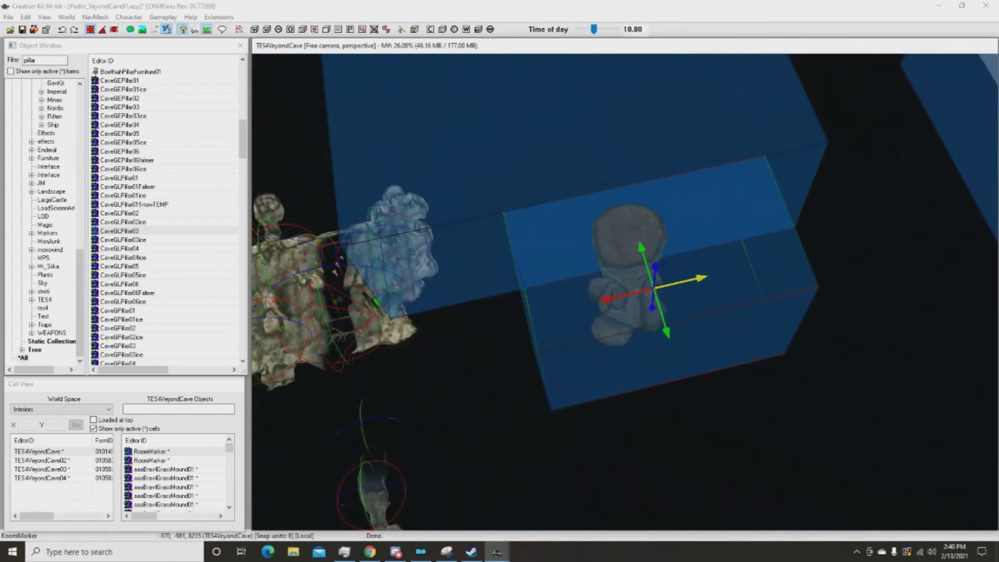
Add a portal marker near the boundary between the two room markers.
mouse_move(696, 229)
shift+middle_down()
mouse_move(558, 140)
mouse_move(491, 232)
mouse_move(632, 252)
mouse_move(718, 161)
mouse_move(751, 252)
mouse_move(688, 201)
mouse_move(662, 216)
mouse_move(647, 251)
mouse_move(698, 223)
mouse_move(560, 232)
mouse_move(610, 211)
mouse_move(636, 307)
shift+middle_up()
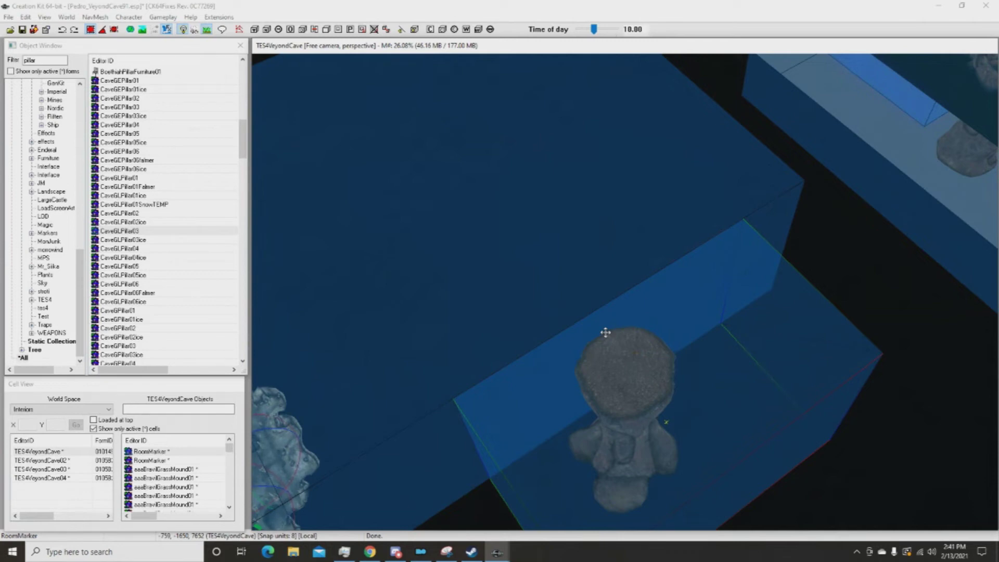
scroll(614, 341, up, 3)
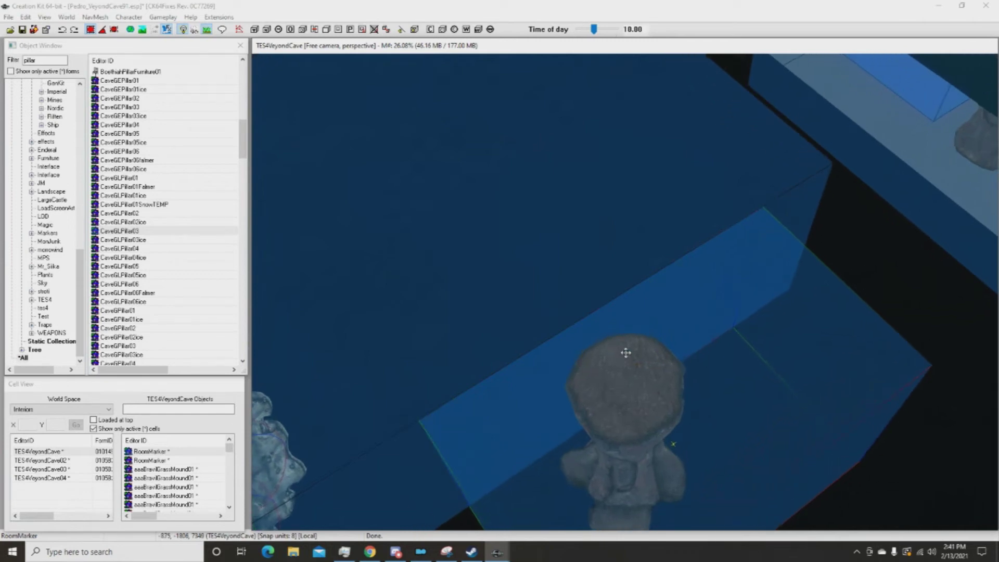
shift+middle_drag(625, 312, 573, 296)
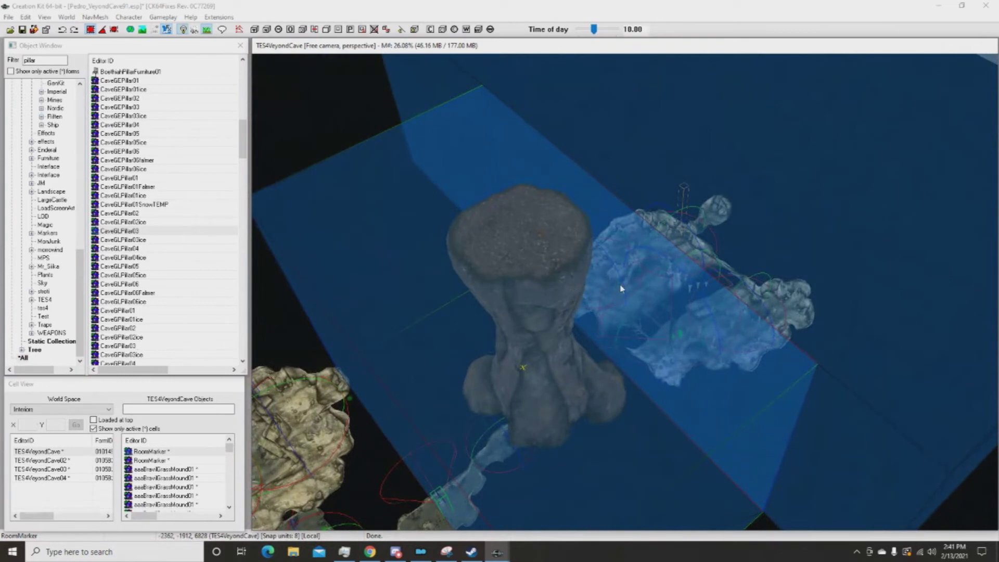
click(350, 30)
click(706, 191)
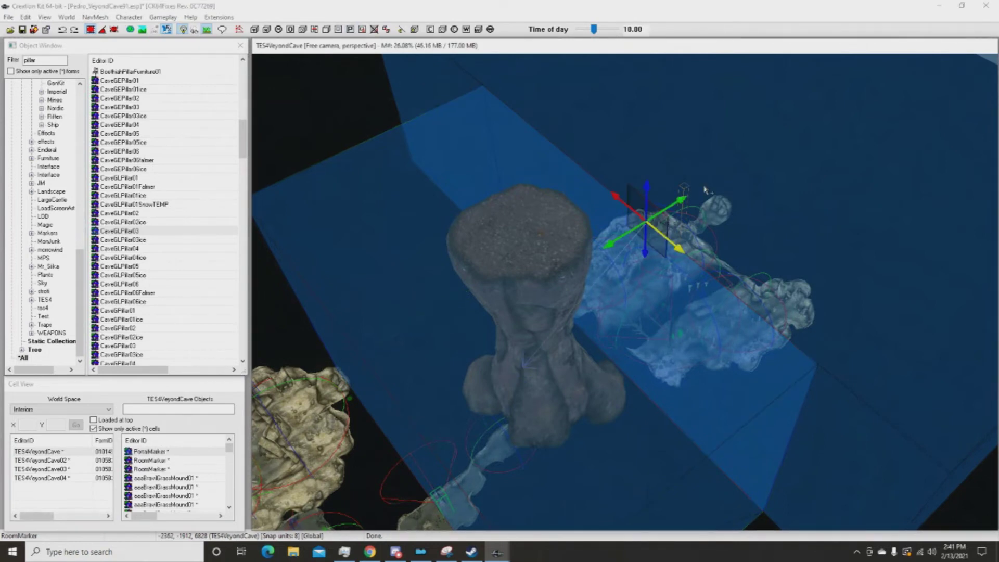
Stretch the portal marker in height and width so its plane spans the boundary between the two rooms.
shift+middle_drag(642, 202, 660, 263)
drag(646, 263, 646, 355)
shift+middle_drag(646, 355, 647, 269)
drag(646, 269, 577, 251)
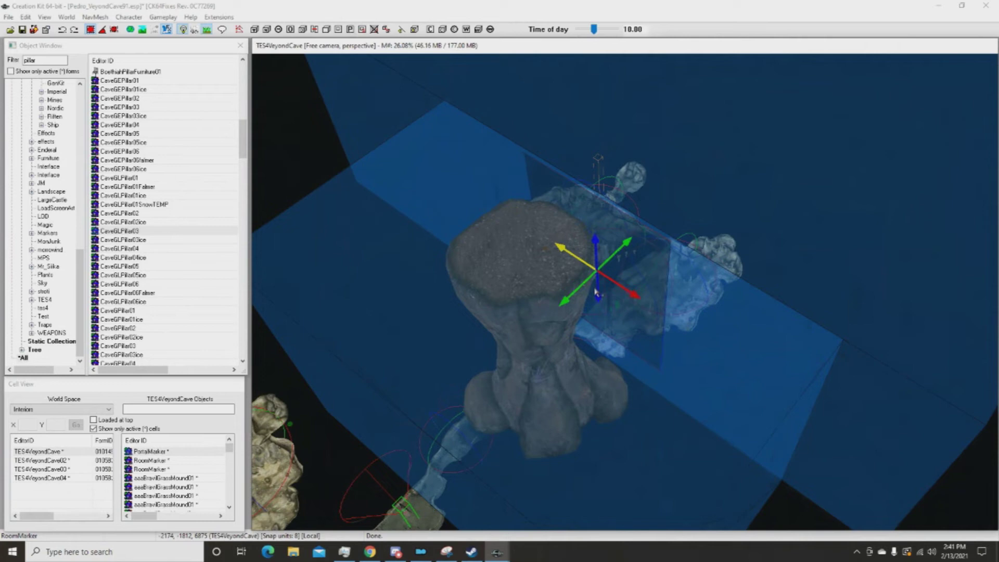
drag(596, 287, 597, 311)
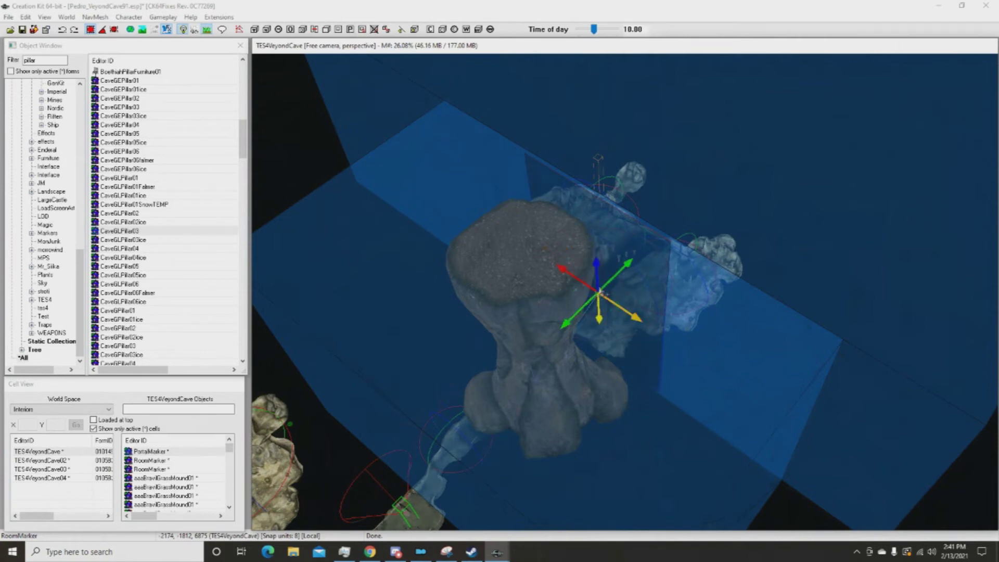
shift+middle_drag(598, 308, 590, 279)
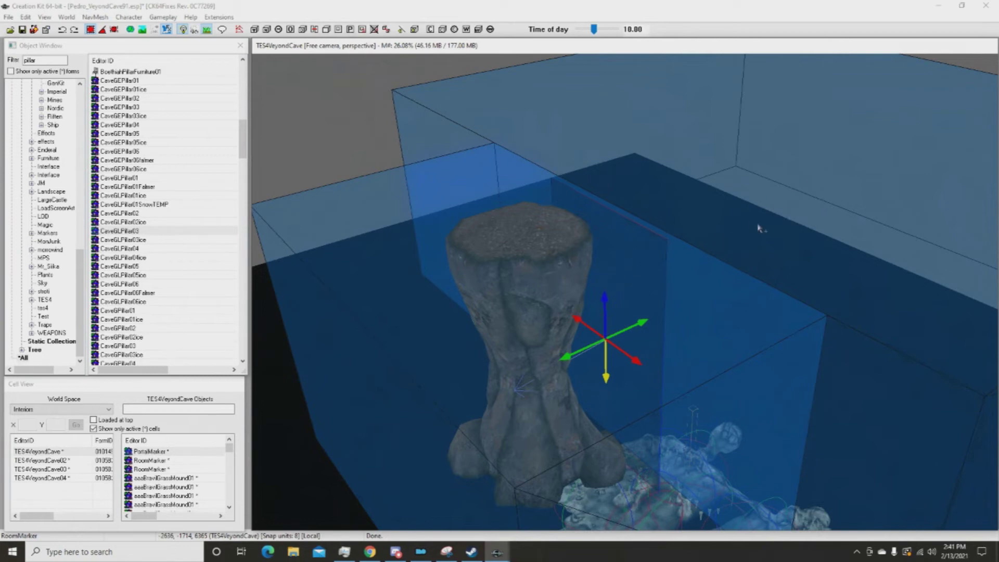
Select the pillar's room marker, then the large one, and inspect the portal marker's plane between them.
shift+middle_drag(676, 276, 603, 190)
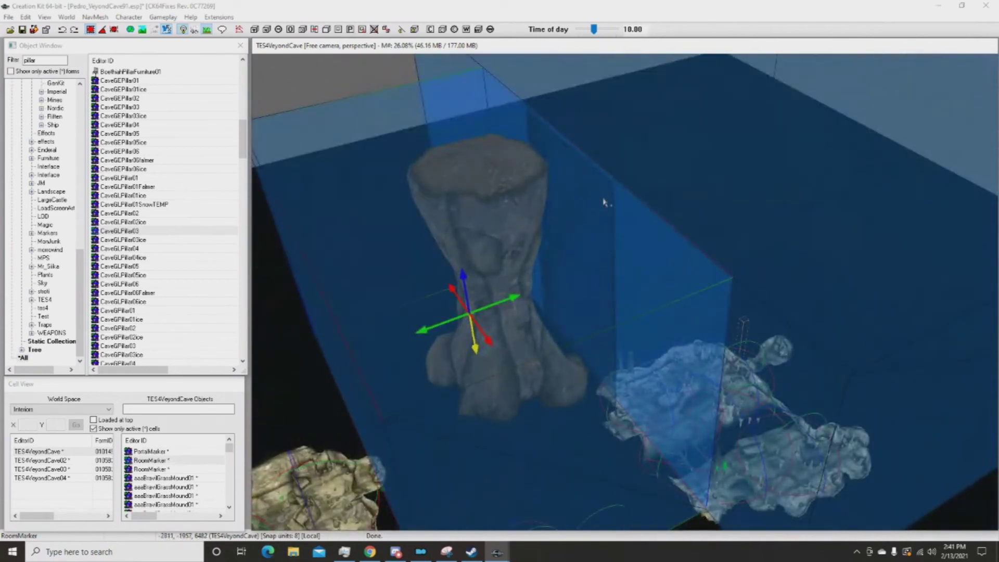
click(597, 208)
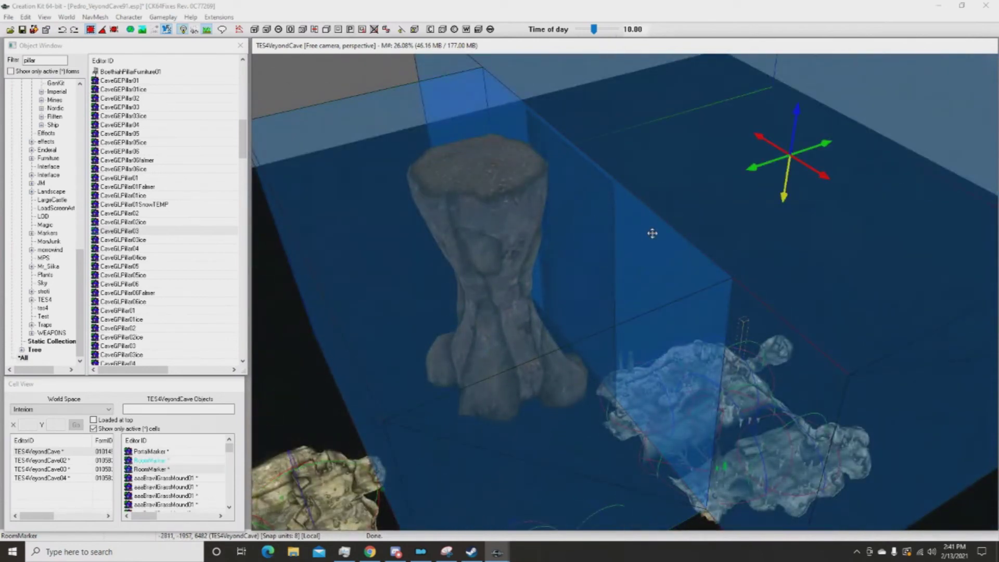
key(1)
key(1)
scroll(589, 258, up, 2)
scroll(589, 258, up, 1)
shift+middle_drag(588, 258, 562, 265)
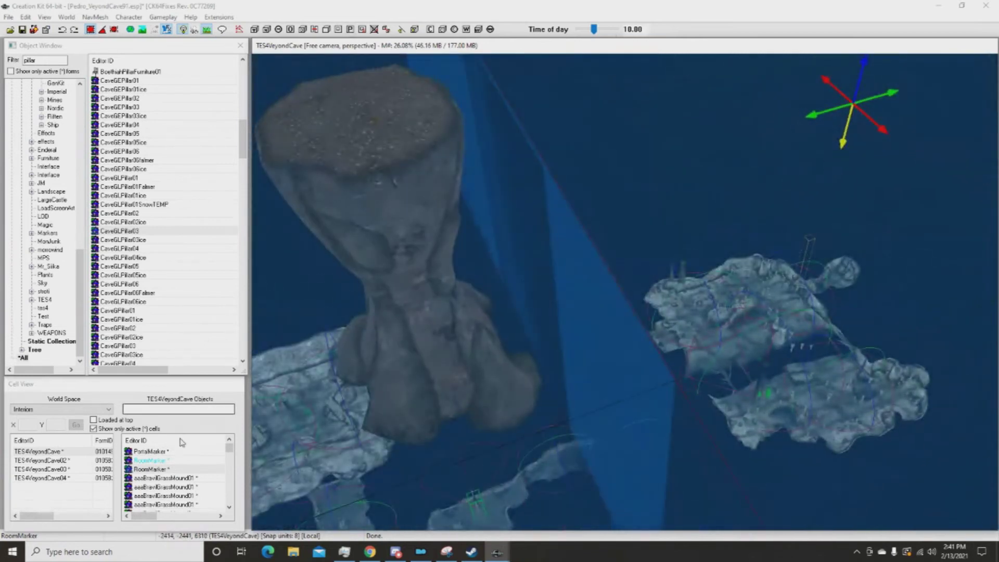
Link the portal marker to the large room marker so it connects both rooms, and check the link lines.
click(166, 451)
double_click(166, 451)
scroll(583, 338, down, 3)
shift+middle_drag(582, 338, 519, 356)
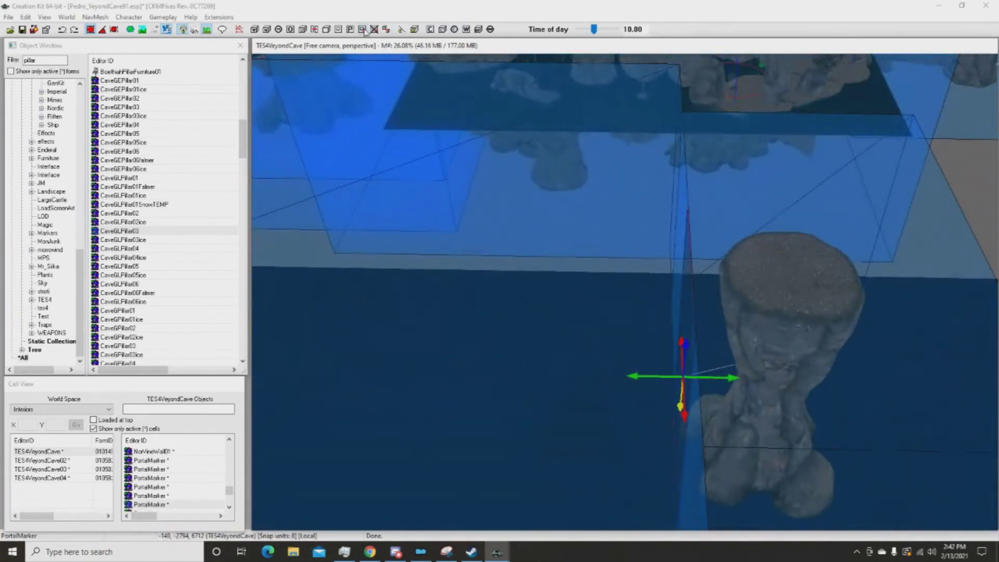
shift+middle_drag(560, 354, 558, 343)
ctrl+click(559, 338)
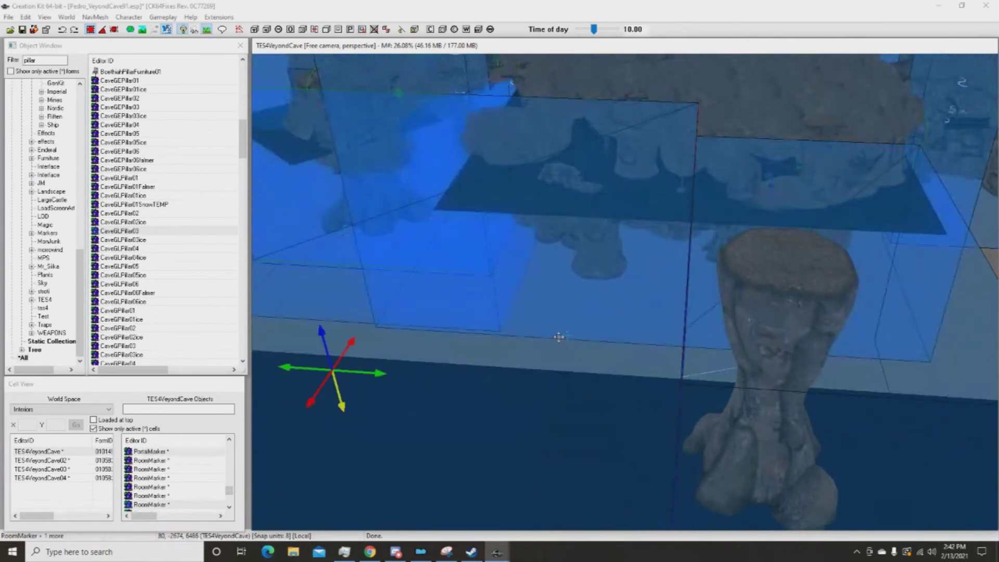
shift+middle_drag(624, 288, 590, 238)
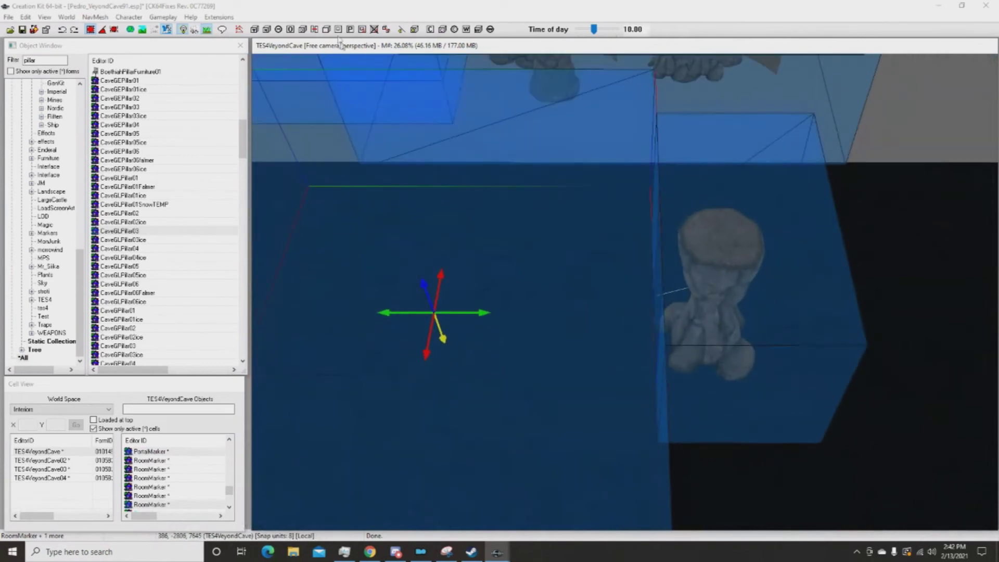
click(363, 30)
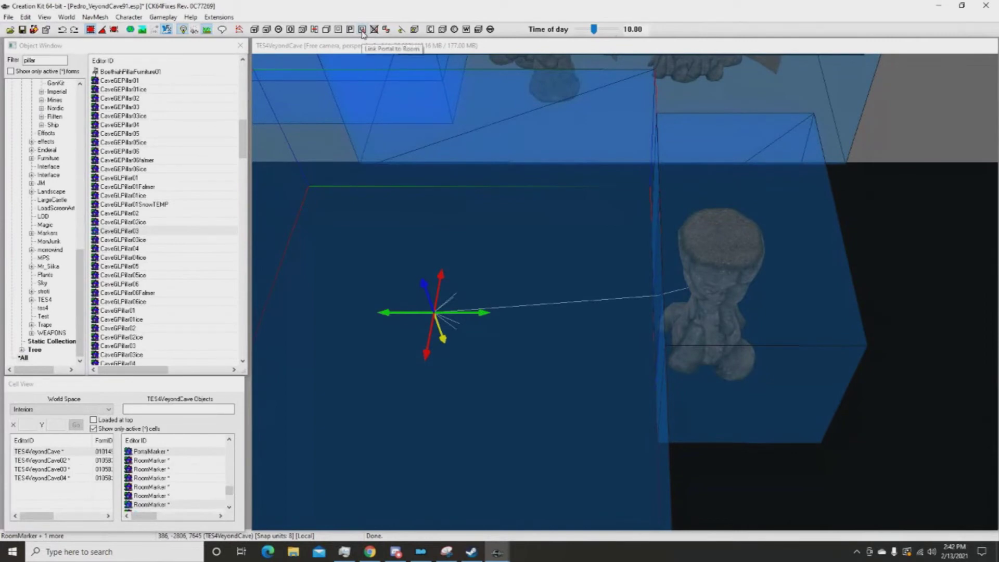
scroll(669, 211, up, 2)
shift+middle_drag(694, 210, 736, 406)
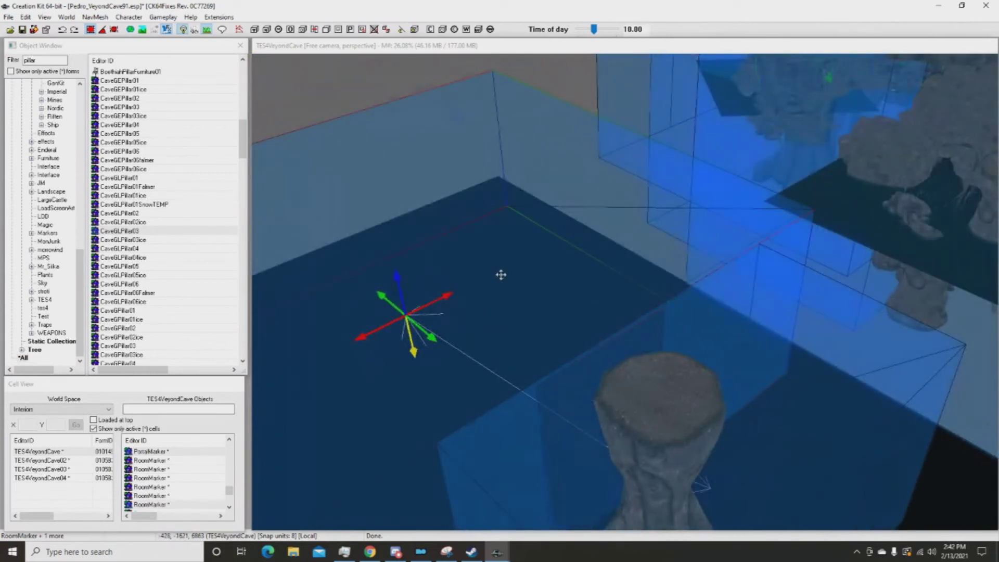
mouse_move(538, 295)
shift+middle_down()
mouse_move(542, 277)
mouse_move(556, 273)
mouse_move(609, 294)
mouse_move(609, 235)
mouse_move(541, 227)
mouse_move(602, 283)
mouse_move(611, 319)
mouse_move(529, 306)
shift+middle_up()
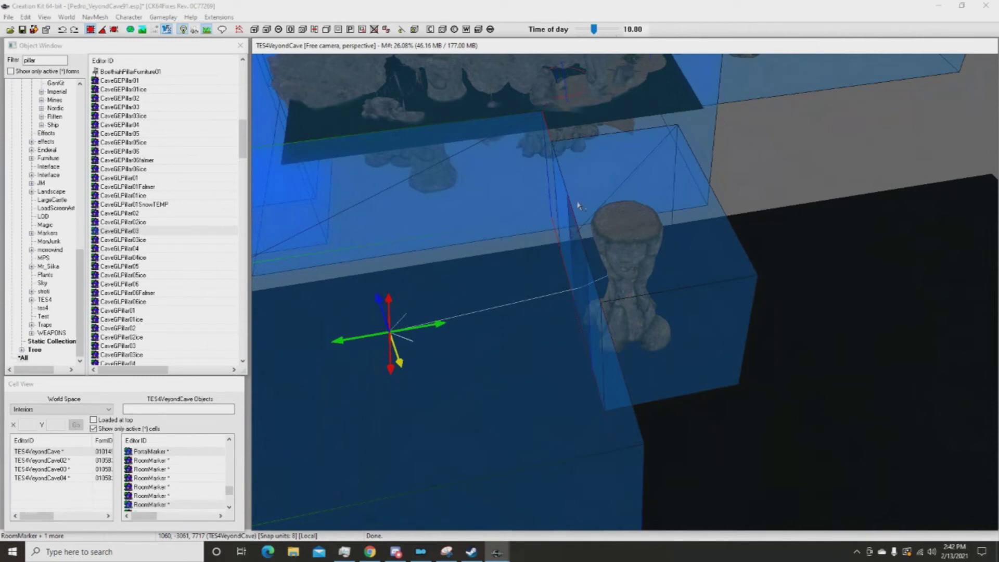
Select the side passage's room marker and examine how its box meets the room around the central cavern with the trees.
middle_drag(679, 129, 615, 303)
click(679, 228)
key(t)
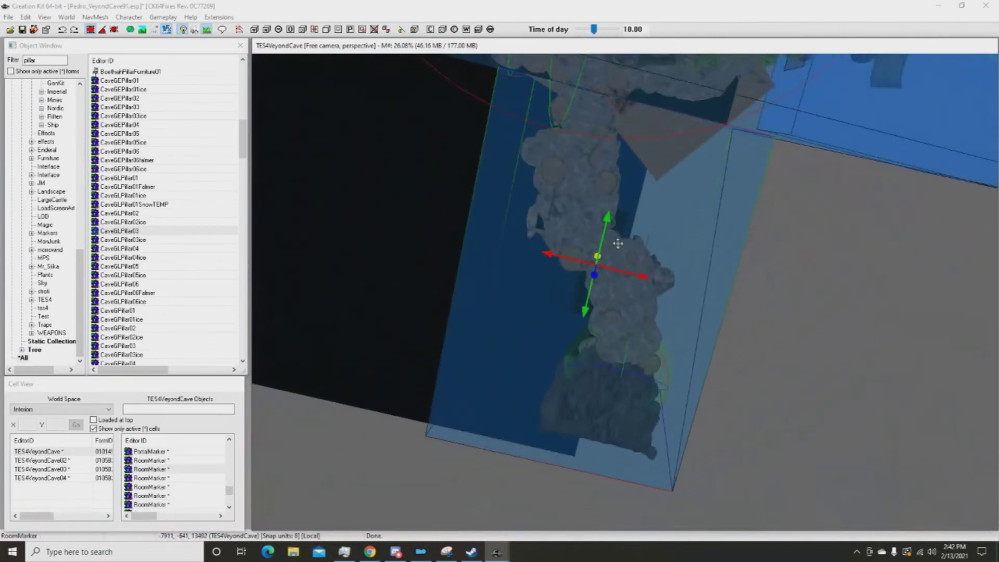
shift+middle_drag(643, 224, 698, 262)
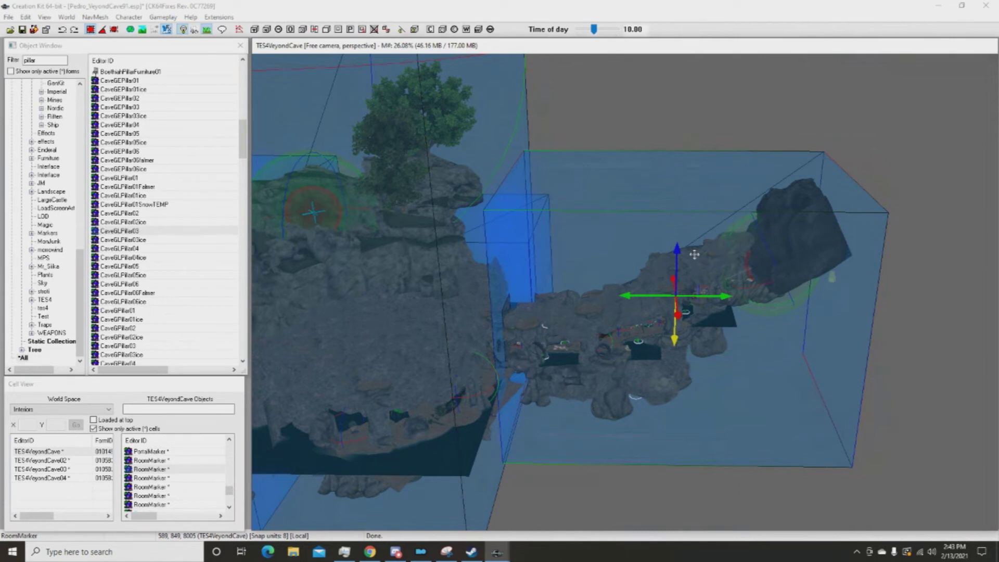
scroll(682, 184, up, 4)
middle_drag(739, 229, 692, 224)
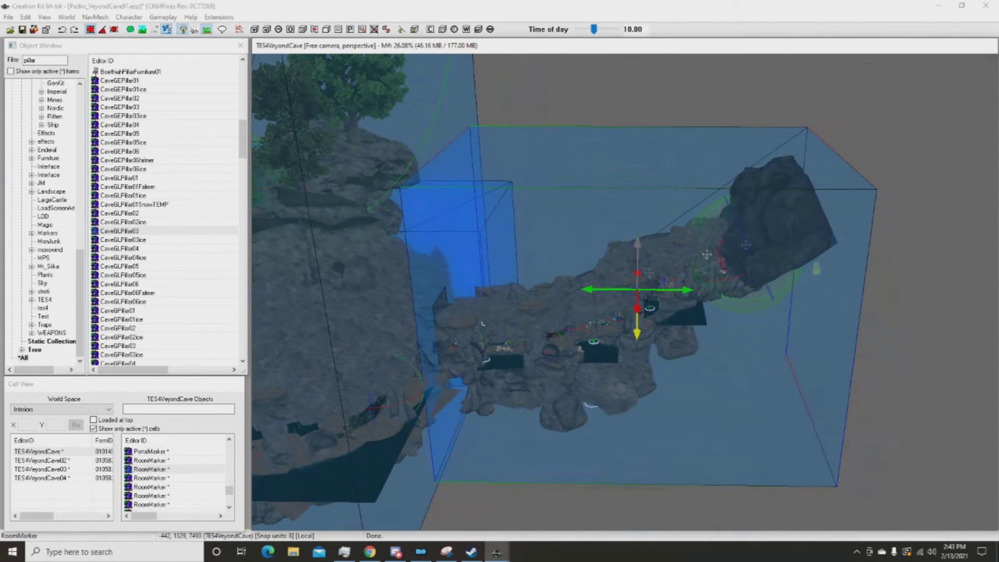
shift+middle_drag(706, 194, 691, 109)
shift+middle_drag(544, 281, 503, 334)
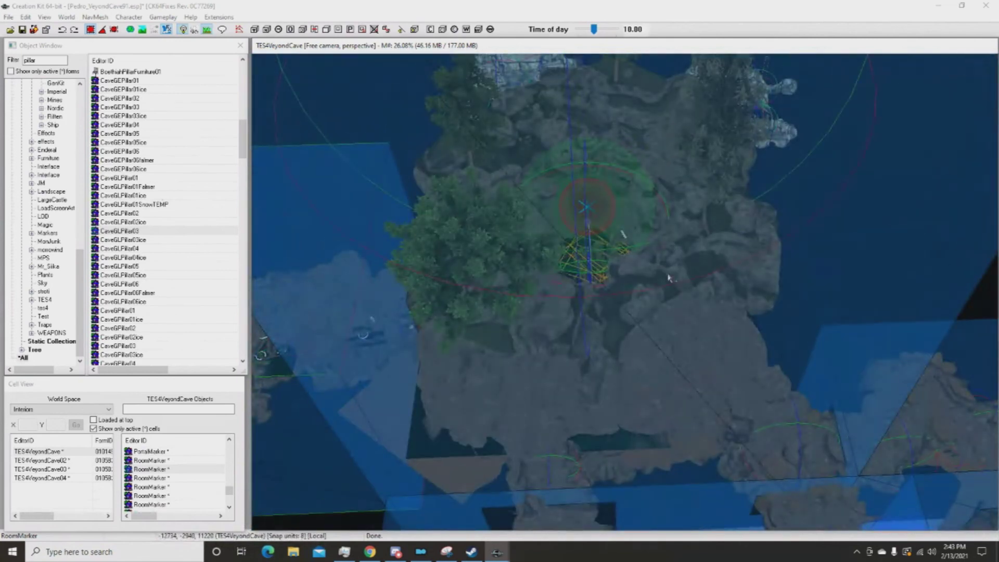
shift+middle_drag(703, 292, 668, 314)
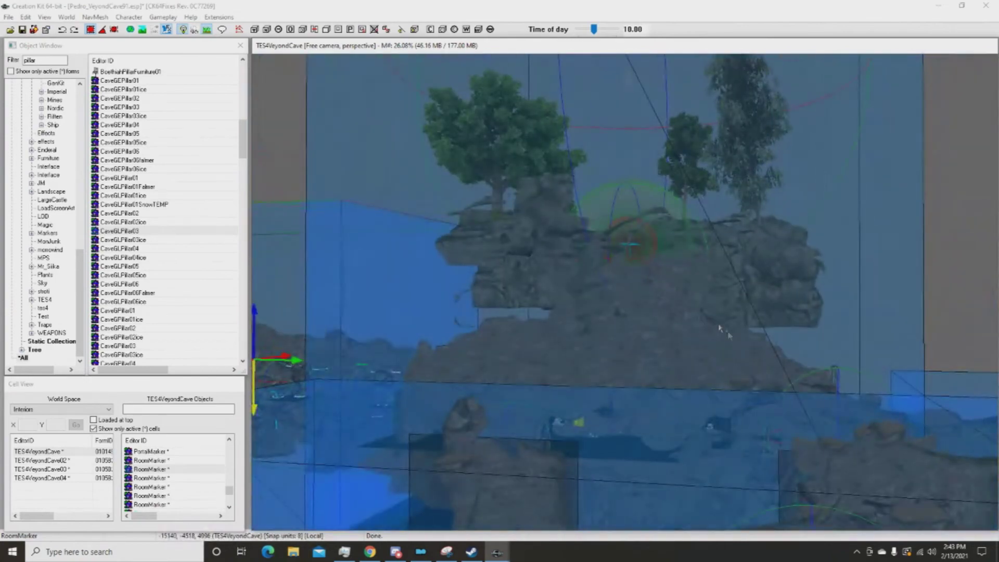
shift+middle_drag(764, 320, 630, 343)
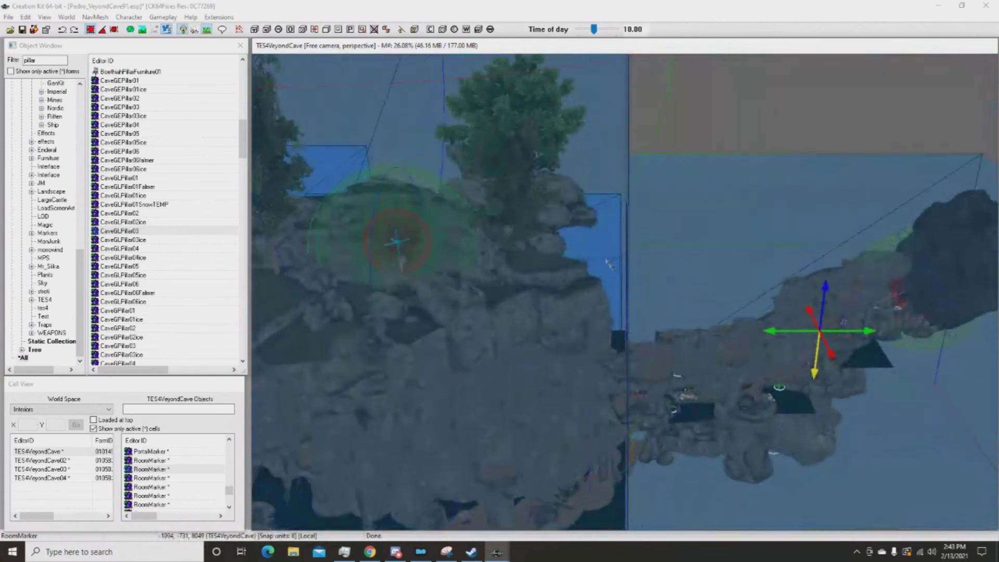
shift+middle_drag(636, 290, 691, 182)
Examine the rocky tunnels around the central cavern and the thin portal planes where their room markers meet.
scroll(640, 250, up, 10)
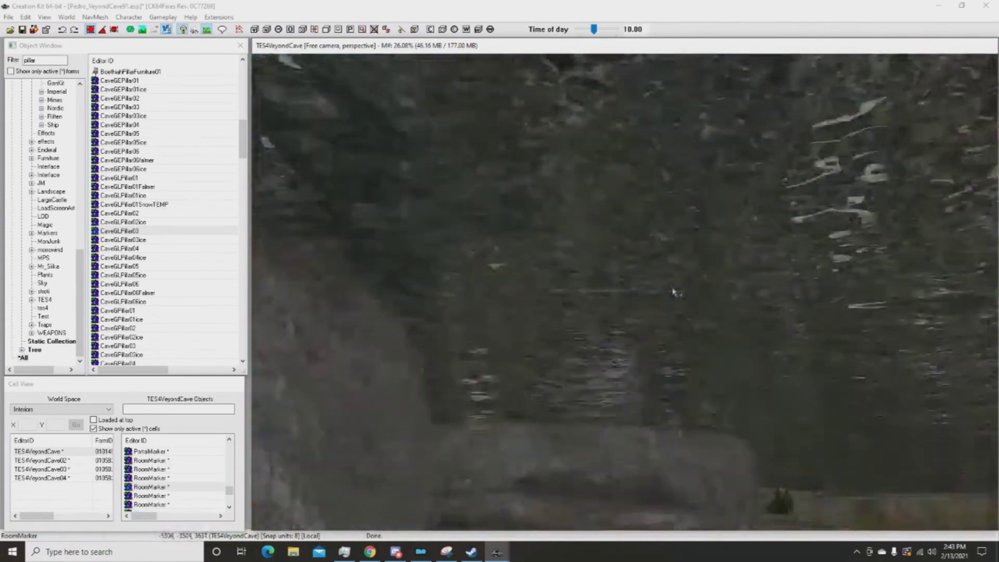
scroll(673, 290, up, 4)
shift+middle_drag(673, 286, 677, 232)
shift+middle_drag(653, 179, 678, 292)
click(573, 392)
shift+middle_drag(573, 392, 549, 422)
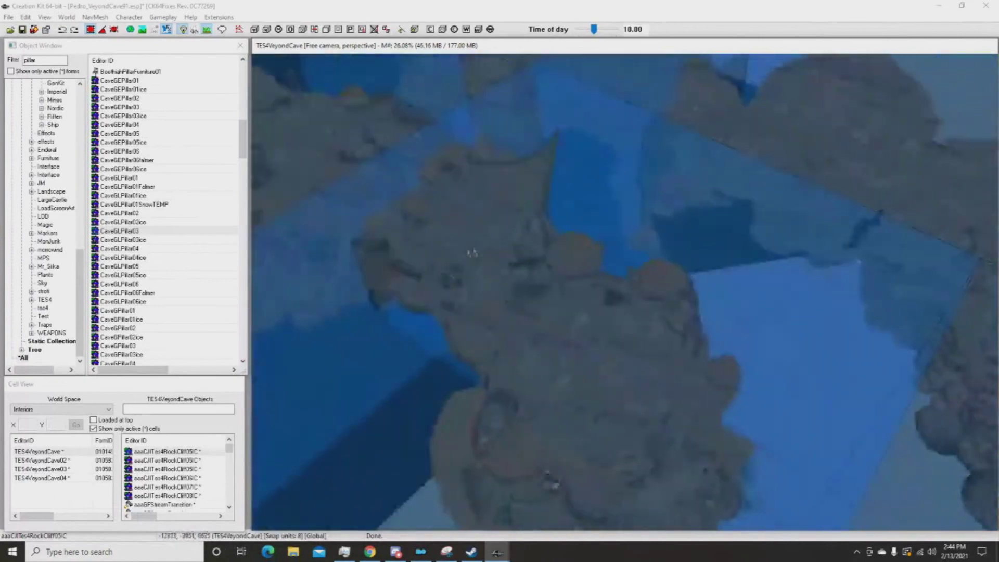
shift+middle_drag(472, 253, 532, 182)
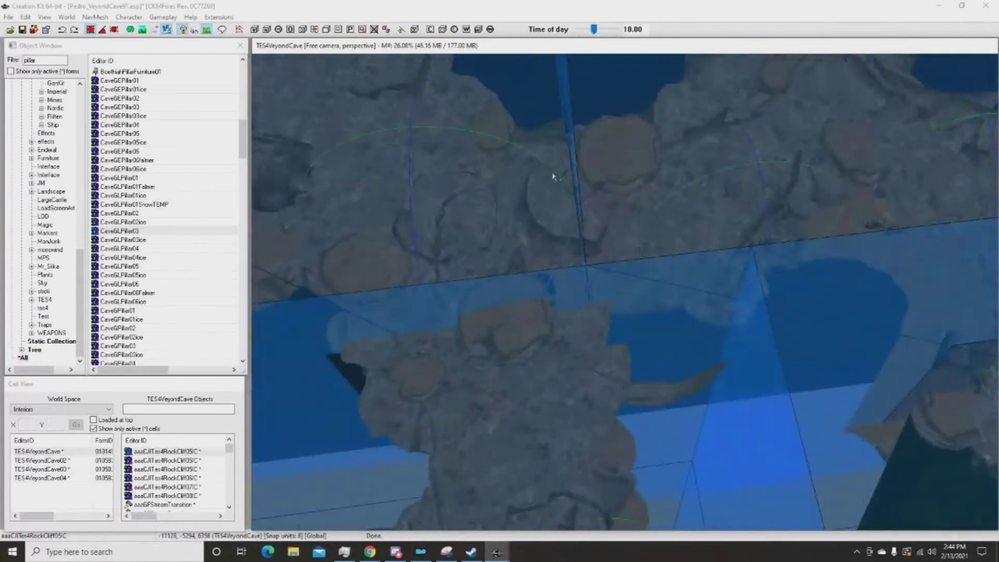
middle_drag(578, 225, 585, 216)
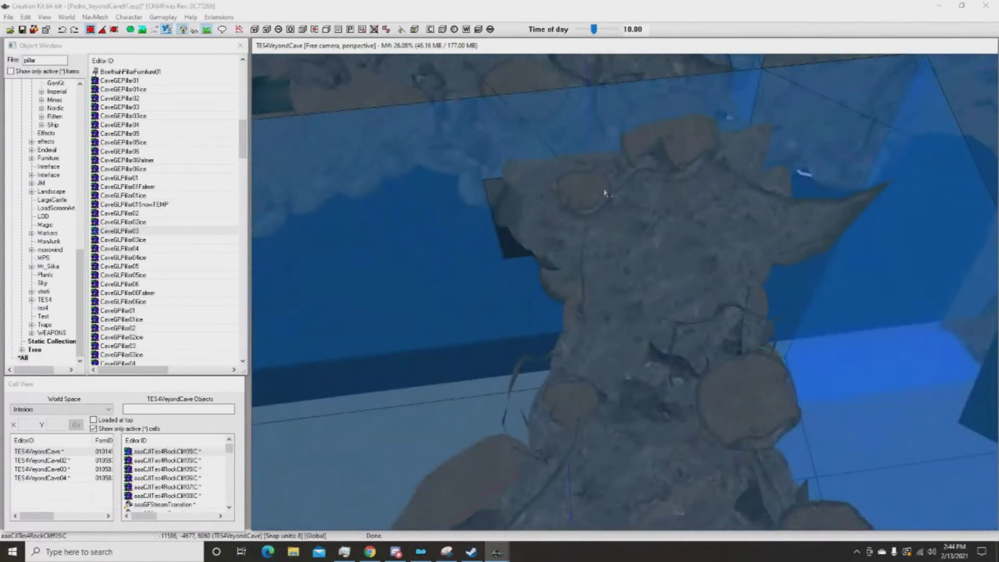
click(650, 260)
shift+middle_drag(650, 260, 665, 223)
scroll(724, 286, up, 4)
middle_drag(725, 288, 689, 227)
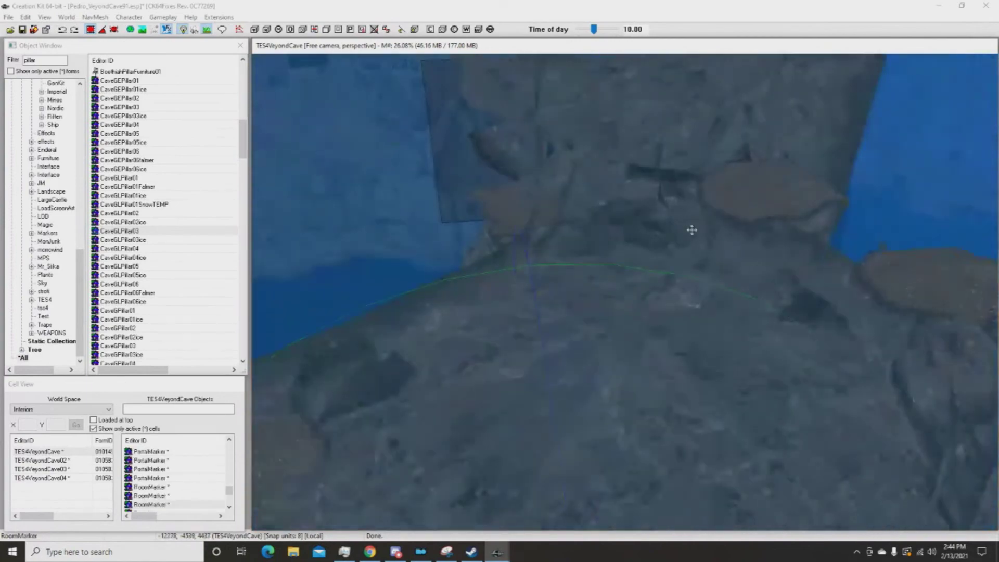
Inspect a passage opening from inside the cave near the ferns and dirt mound, and compare it with the surrounding room boundaries.
scroll(696, 241, up, 10)
click(712, 254)
shift+middle_drag(711, 253, 696, 238)
scroll(679, 202, down, 5)
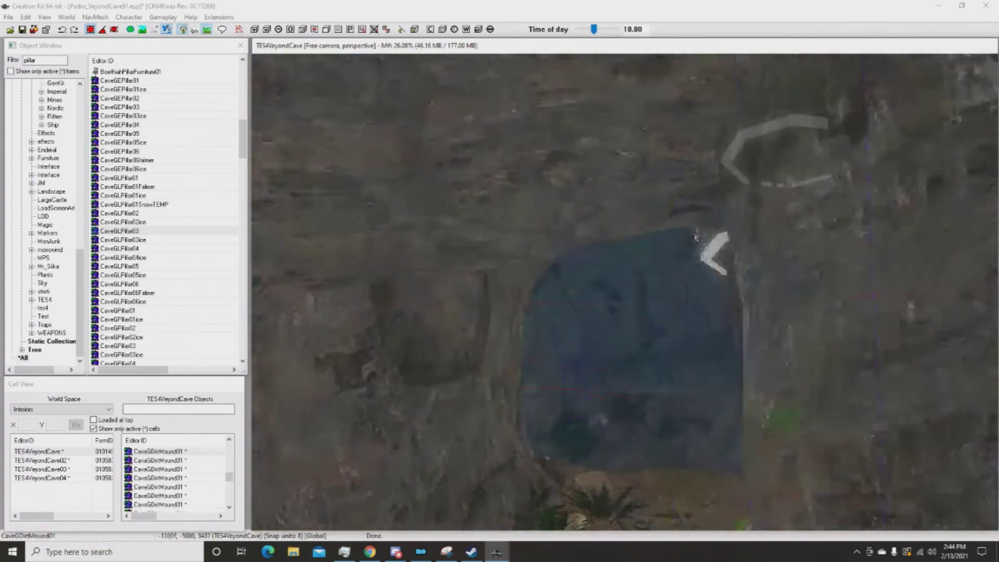
scroll(696, 238, up, 5)
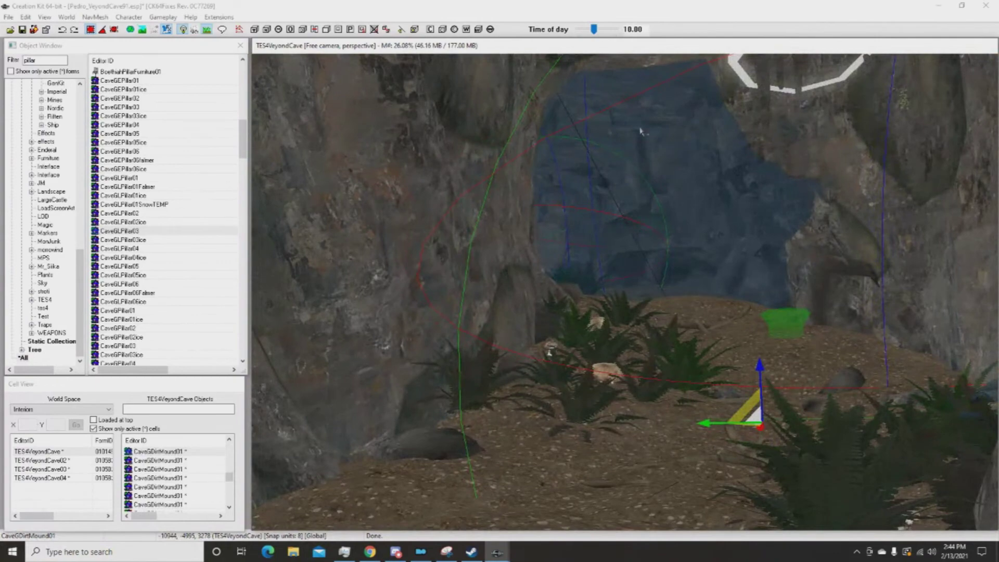
scroll(739, 207, down, 5)
middle_drag(746, 209, 669, 219)
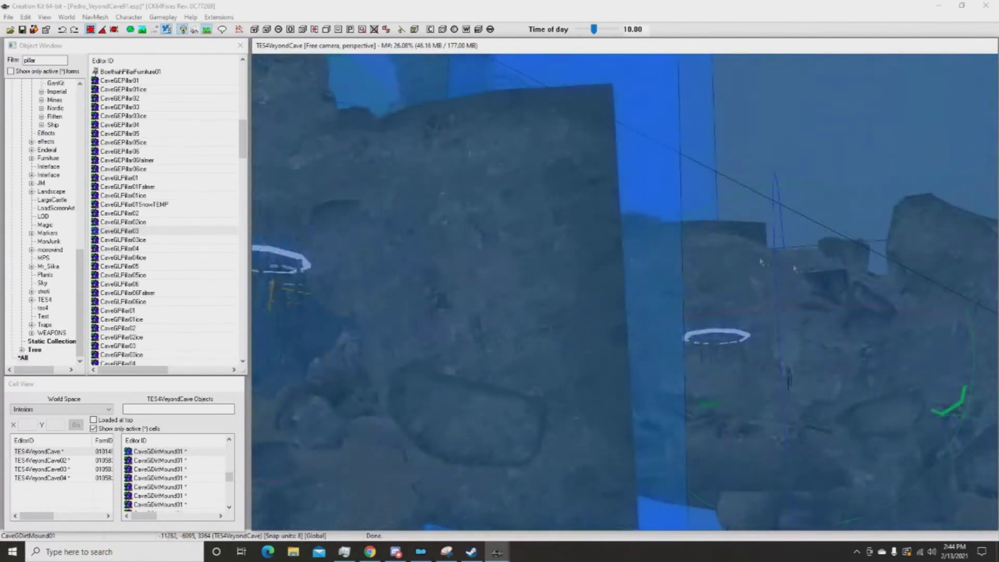
middle_drag(739, 359, 748, 255)
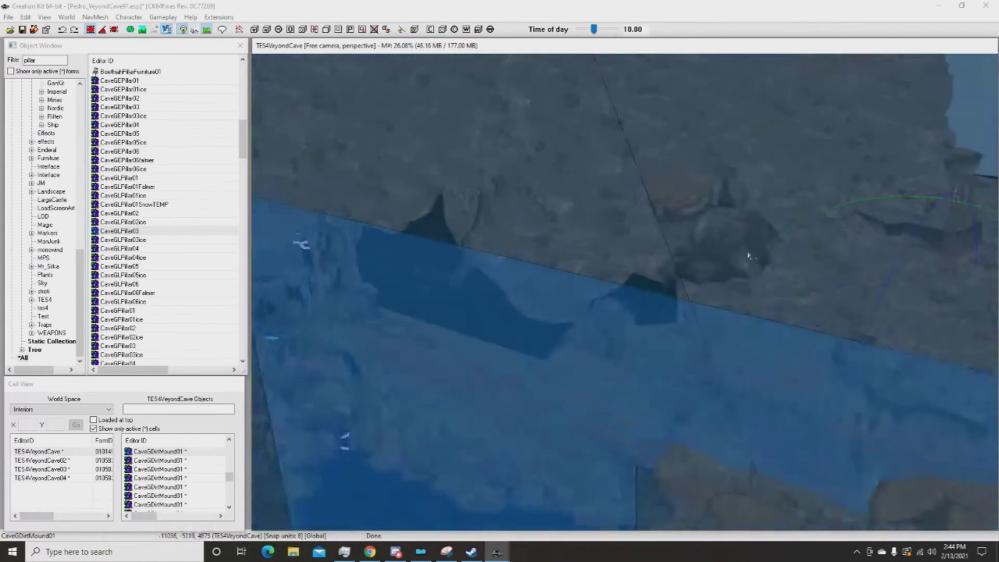
middle_drag(947, 271, 777, 223)
scroll(750, 187, down, 7)
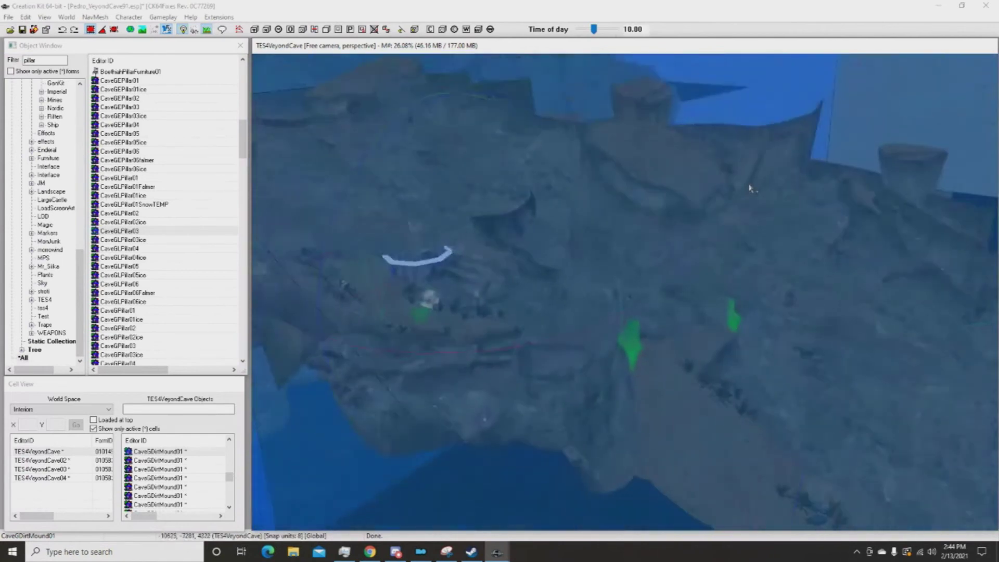
shift+middle_drag(751, 183, 720, 158)
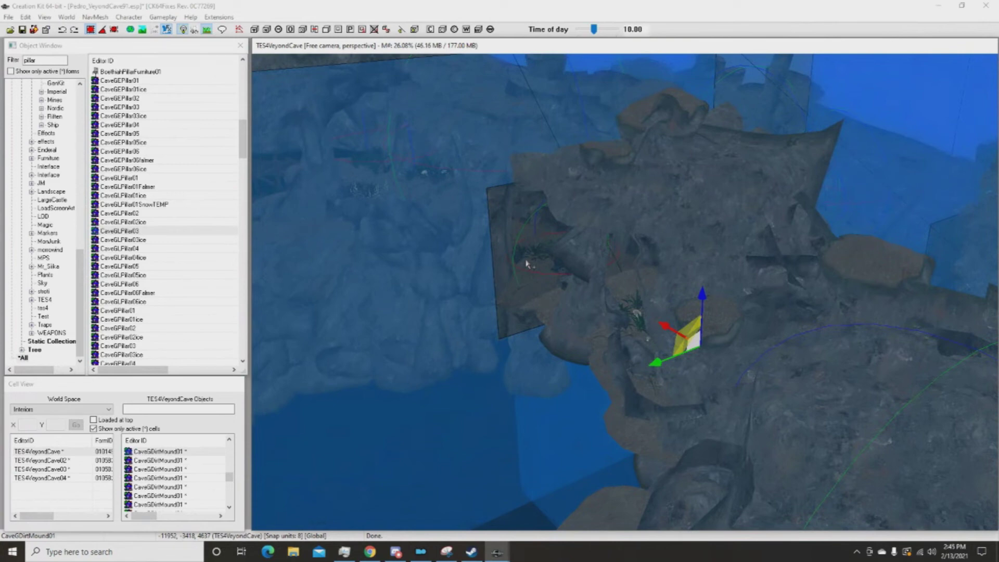
Examine from outside where the branching tunnels' ends cross from one room marker into the next.
key(d)
middle_drag(656, 224, 582, 223)
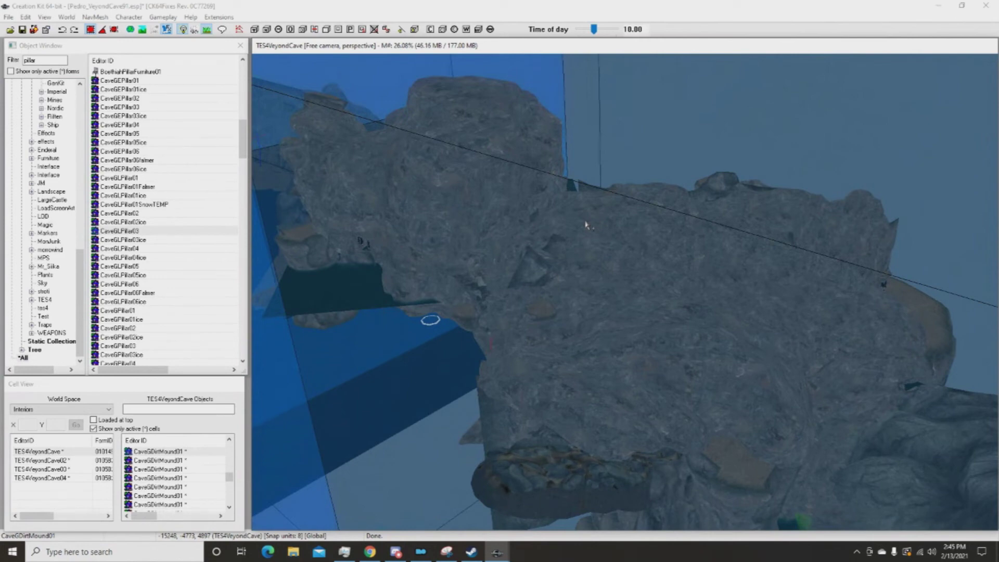
shift+middle_drag(591, 223, 789, 272)
scroll(704, 306, down, 5)
shift+middle_drag(709, 301, 748, 238)
scroll(748, 238, up, 3)
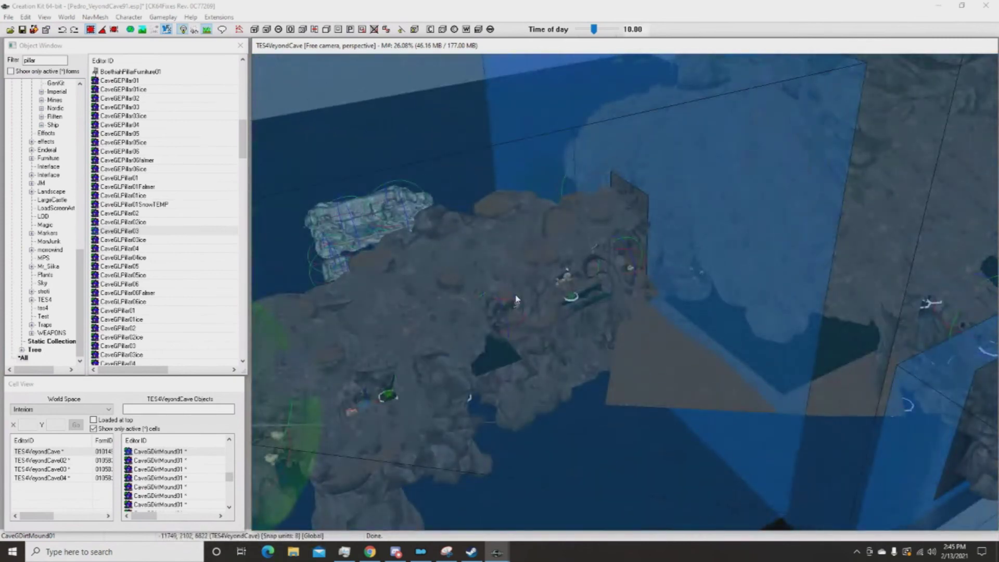
middle_drag(518, 298, 426, 272)
shift+middle_drag(934, 338, 676, 250)
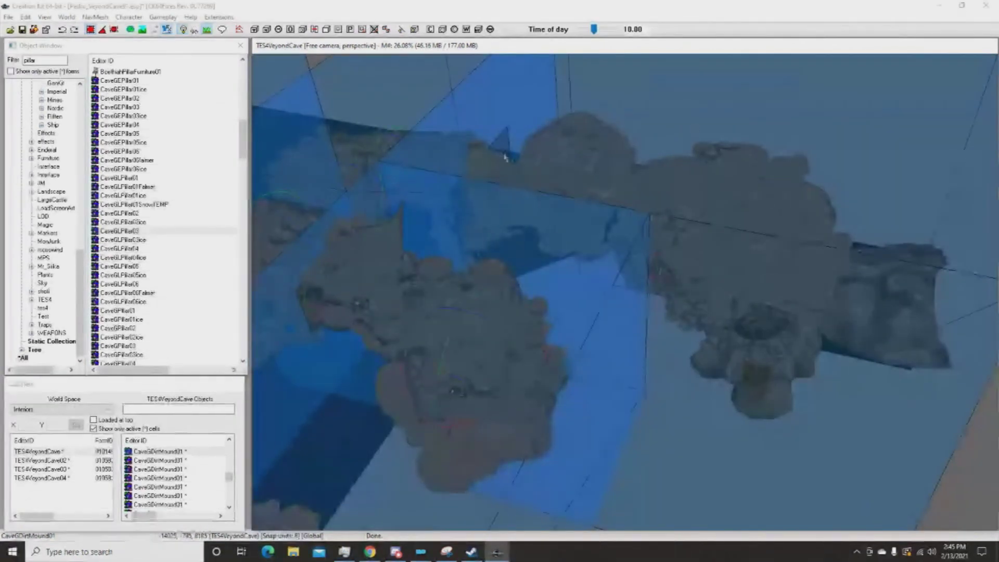
middle_drag(416, 291, 670, 217)
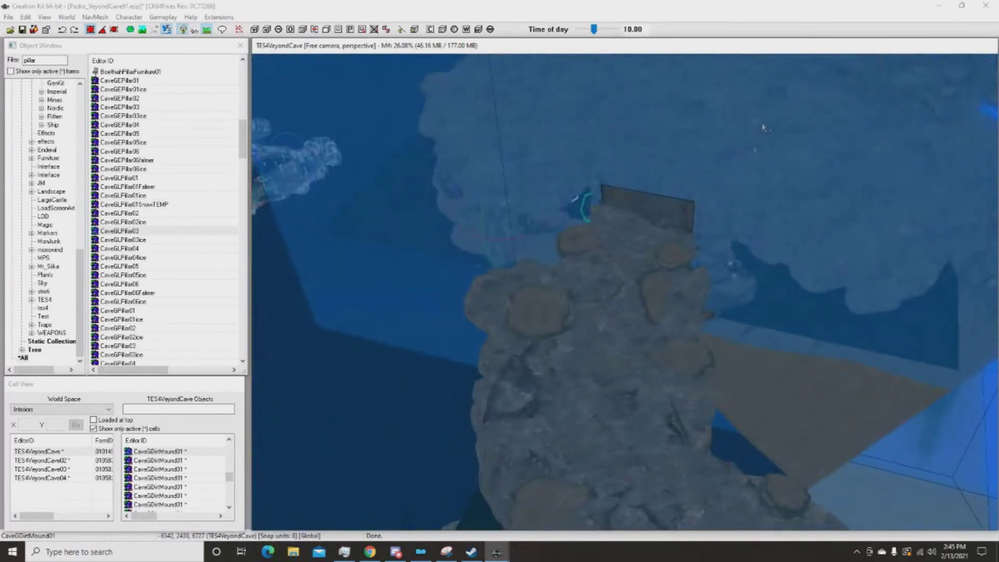
middle_drag(712, 300, 679, 317)
scroll(671, 333, up, 3)
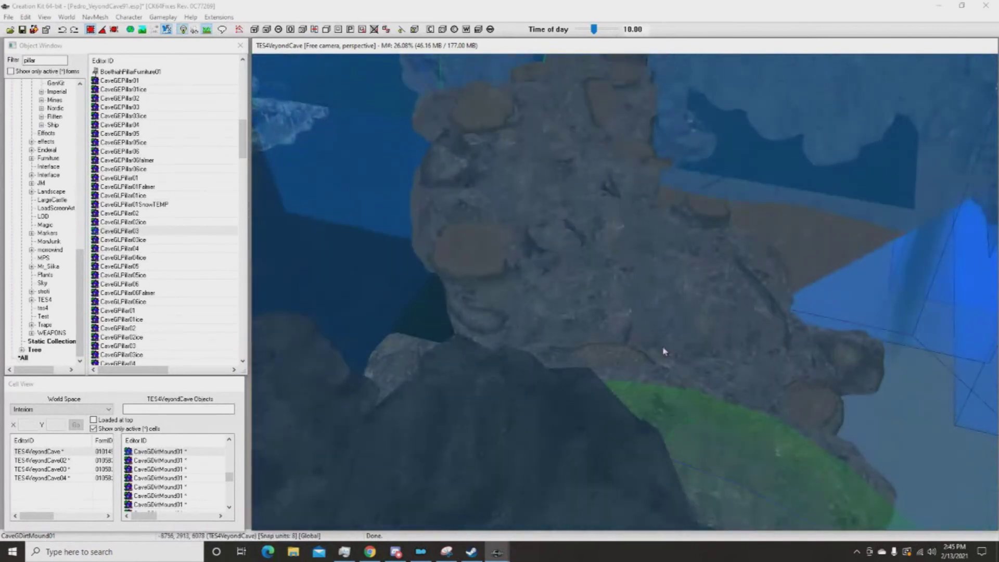
Select the winding tunnel's room marker and trace its boundary with the neighbouring tunnels and the central cavern.
click(663, 353)
scroll(669, 364, up, 2)
middle_drag(670, 364, 656, 482)
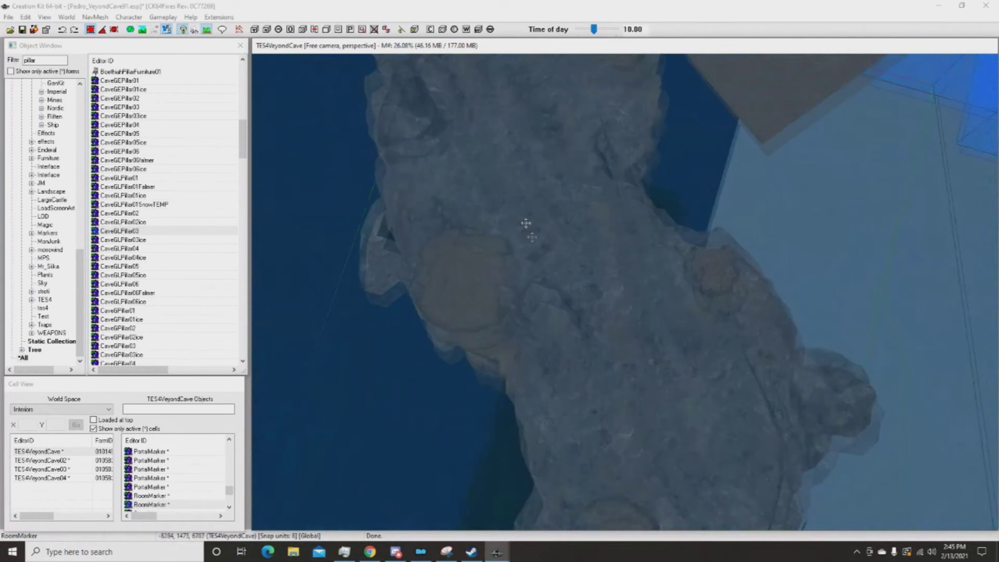
middle_drag(526, 225, 541, 263)
middle_drag(571, 159, 517, 252)
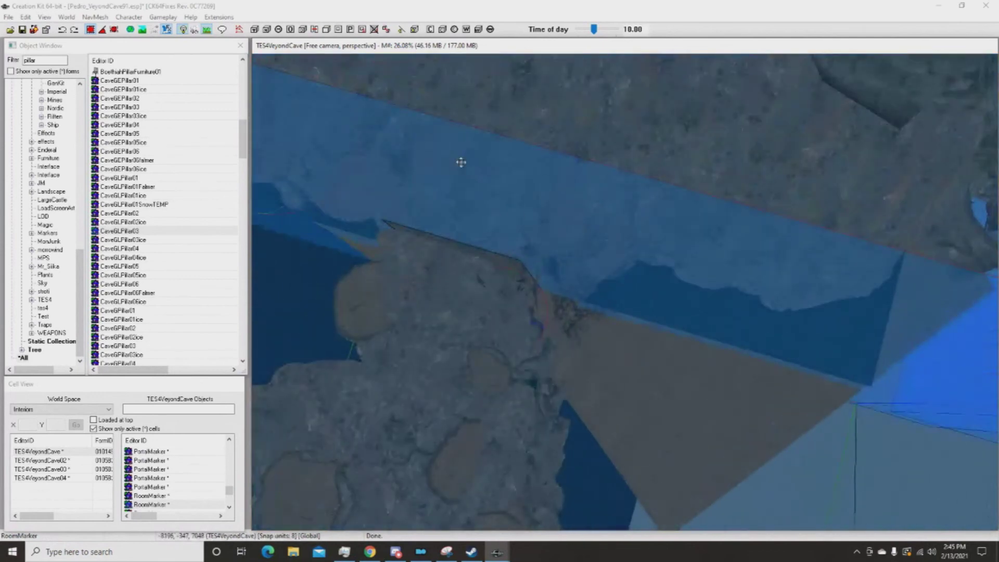
mouse_move(501, 167)
middle_down()
mouse_move(442, 330)
mouse_move(431, 222)
mouse_move(321, 335)
mouse_move(478, 259)
middle_up()
mouse_move(588, 198)
middle_down()
mouse_move(602, 212)
mouse_move(605, 302)
middle_up()
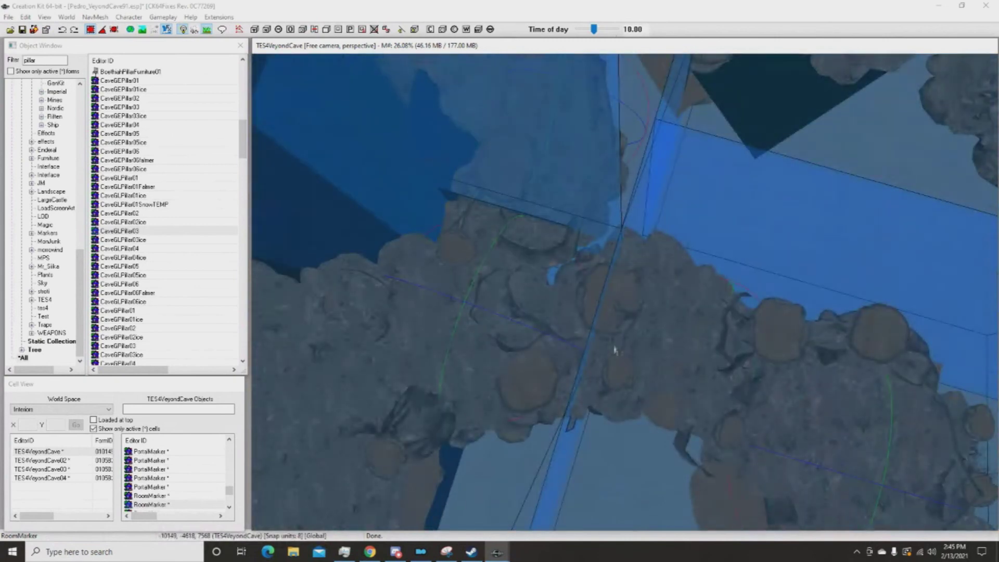
middle_drag(550, 370, 619, 216)
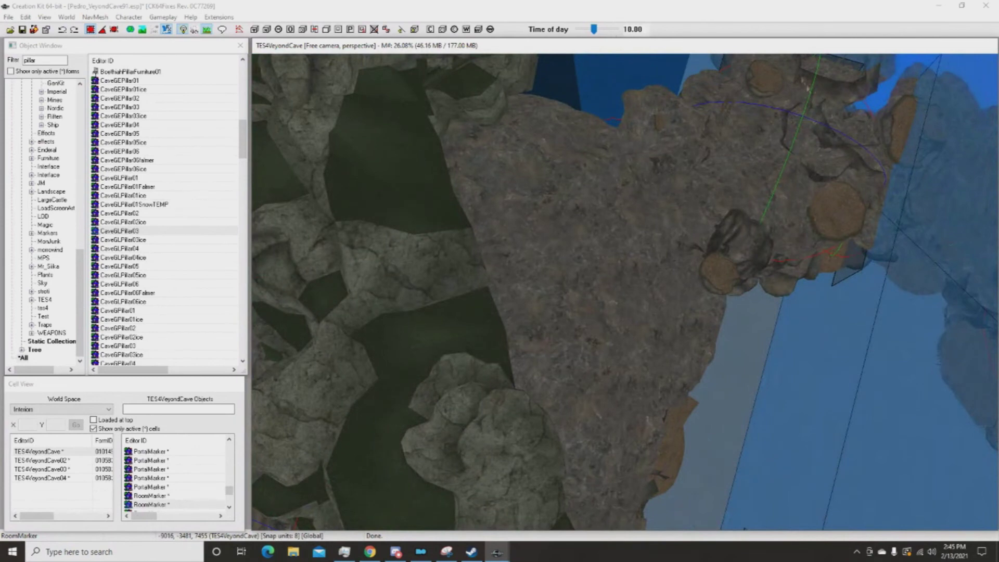
middle_drag(886, 180, 633, 218)
middle_drag(590, 261, 753, 92)
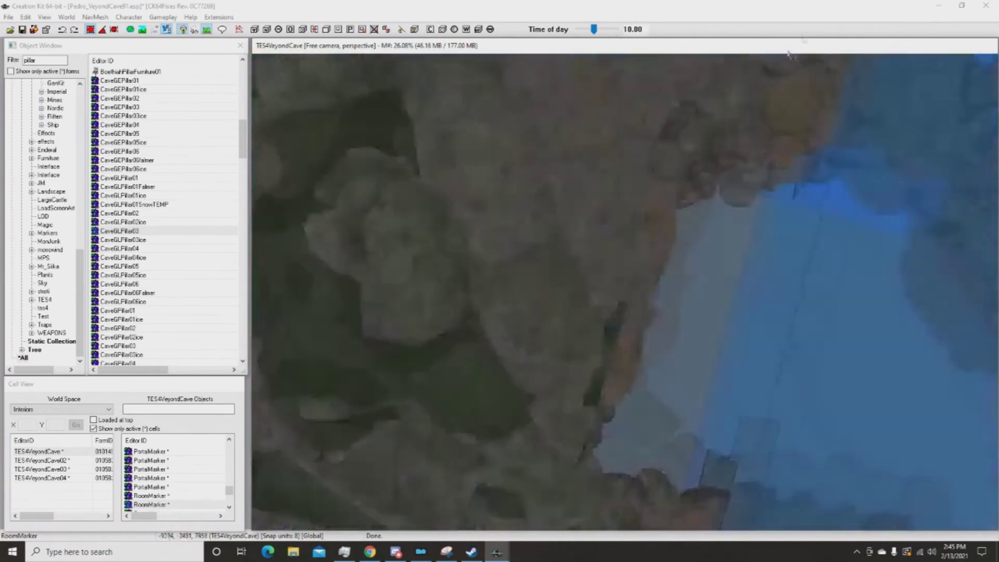
scroll(561, 247, down, 10)
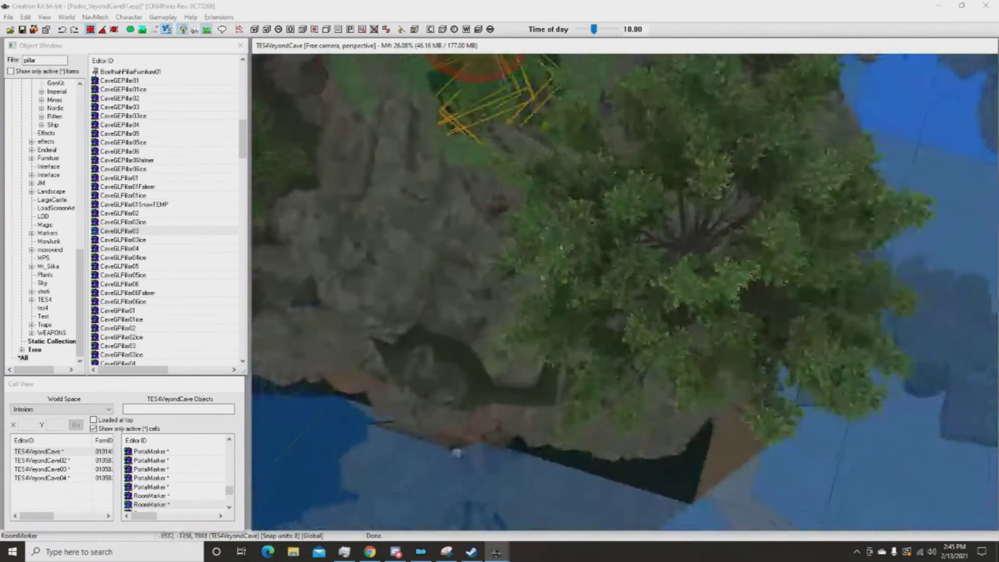
middle_drag(561, 248, 633, 80)
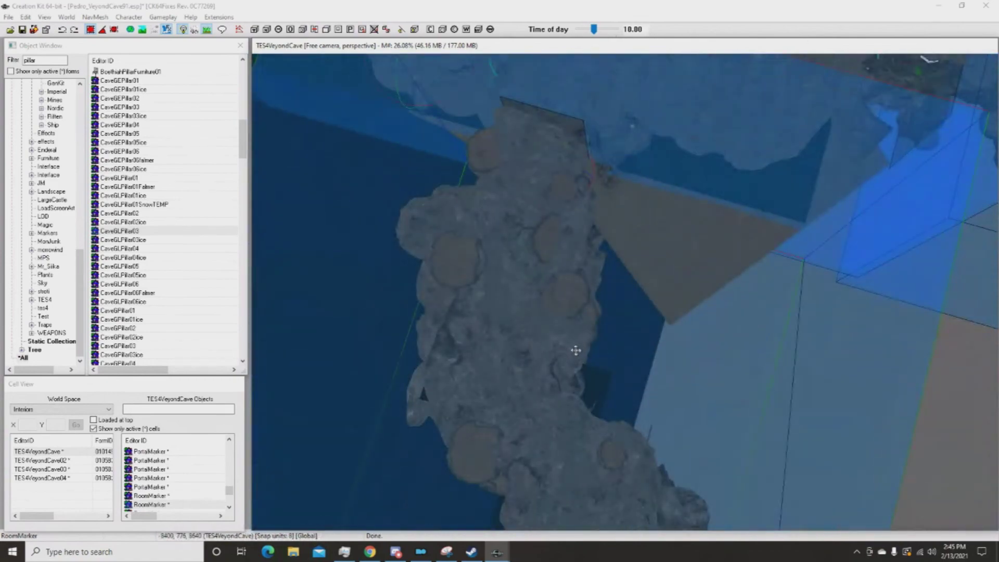
Select the large cavern's room marker and the adjoining tunnel's room marker in turn, and compare their extents from outside.
middle_drag(647, 259, 427, 469)
middle_drag(544, 284, 455, 439)
middle_drag(502, 270, 585, 369)
click(657, 200)
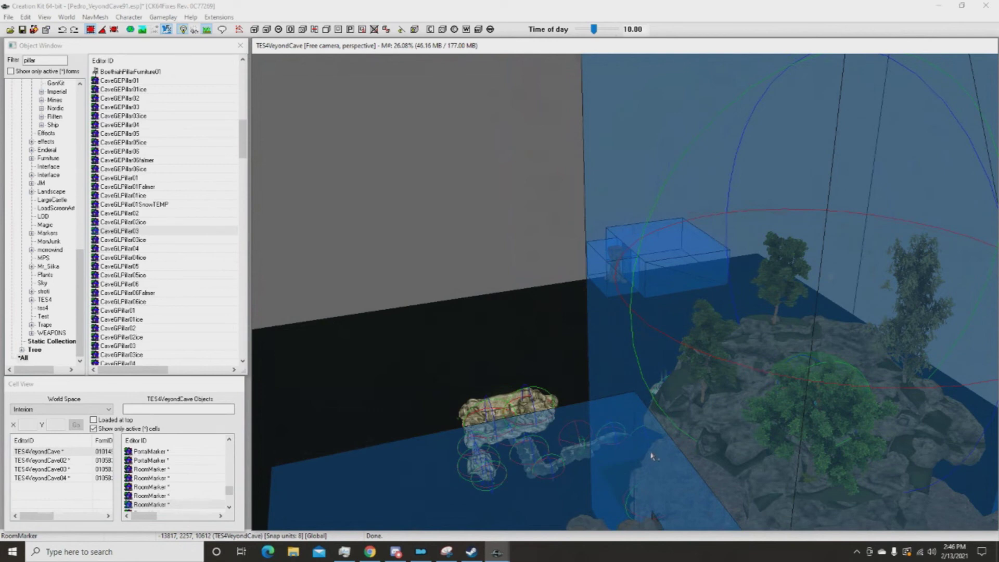
middle_drag(807, 412, 402, 245)
middle_drag(395, 314, 685, 329)
click(399, 295)
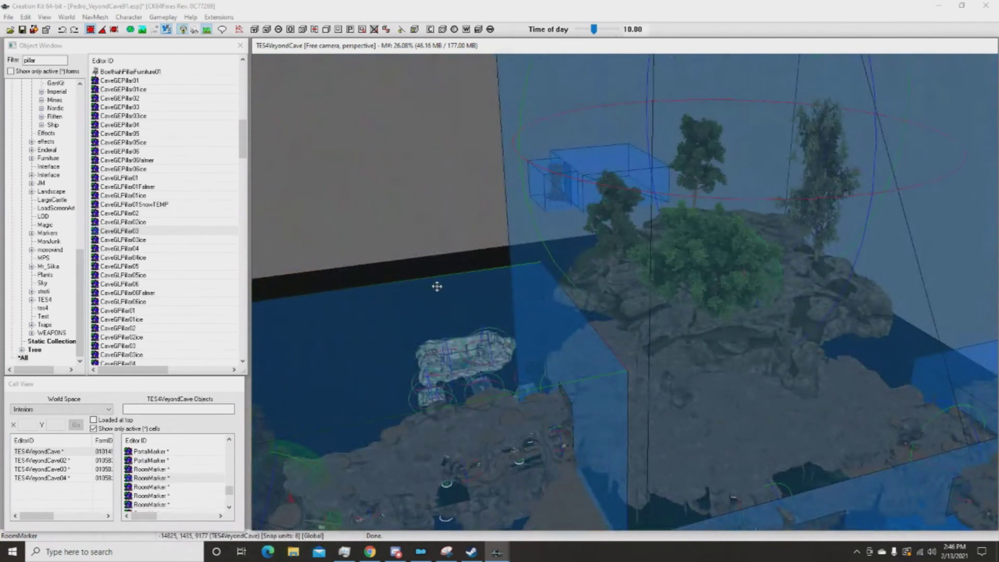
shift+middle_drag(447, 286, 540, 347)
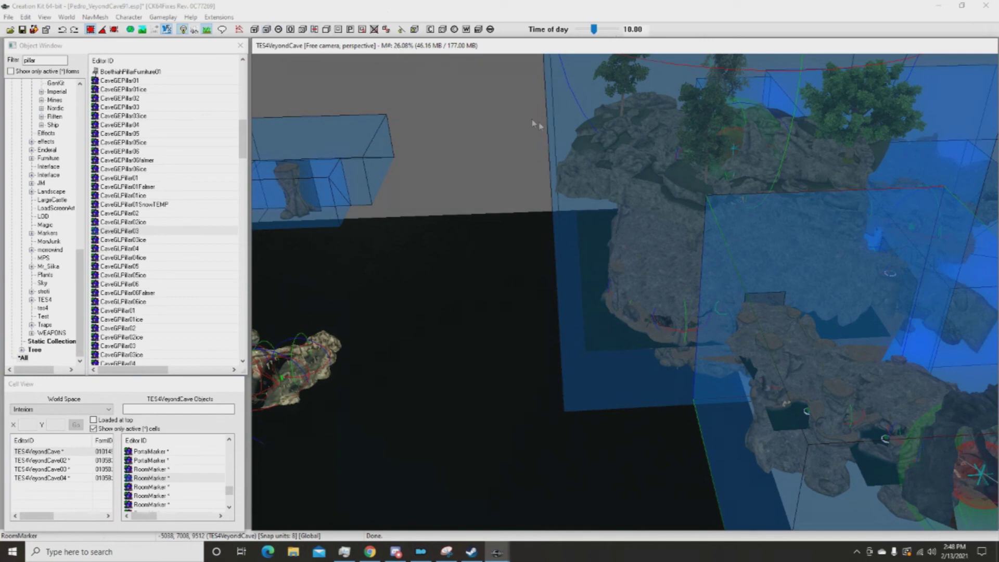
Select the nearer of the two overlapping room markers beyond the central cavern and examine how it encloses the side passages.
middle_drag(566, 153, 382, 149)
middle_drag(619, 175, 370, 132)
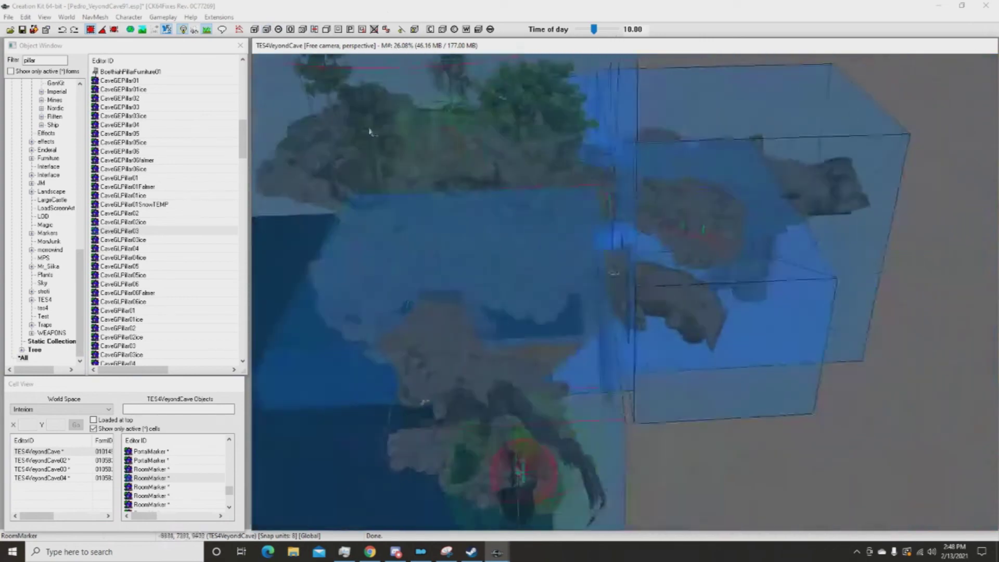
click(655, 265)
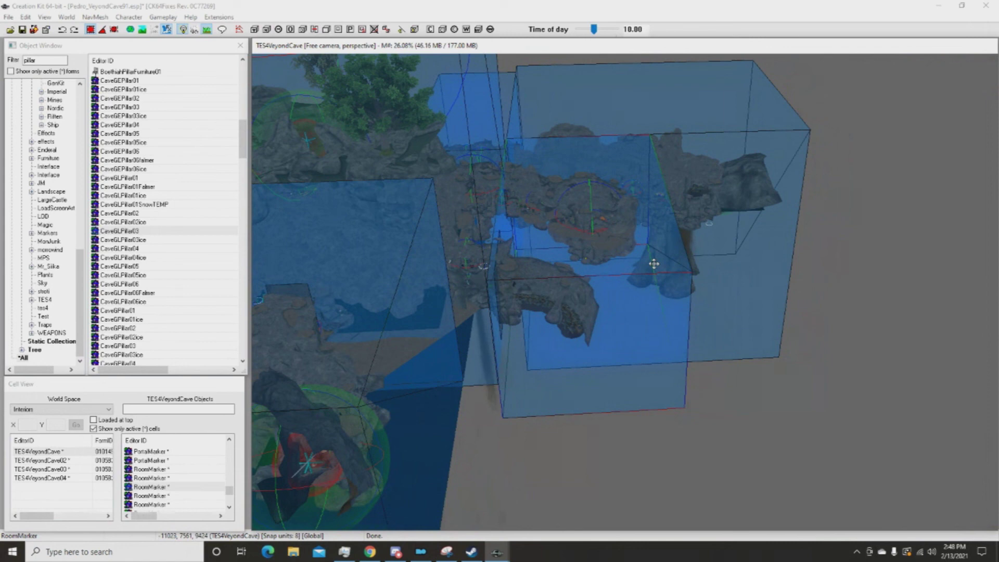
middle_drag(558, 276, 536, 350)
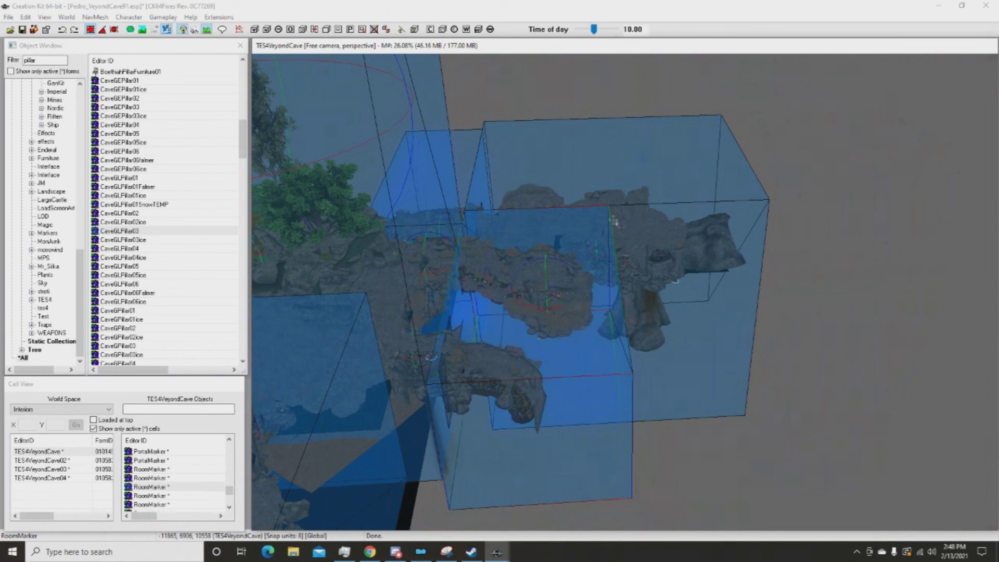
Delete the demonstration setup outside the cave: both test room markers, their portal marker and the pillar.
scroll(609, 222, up, 5)
middle_drag(625, 296, 865, 309)
click(468, 263)
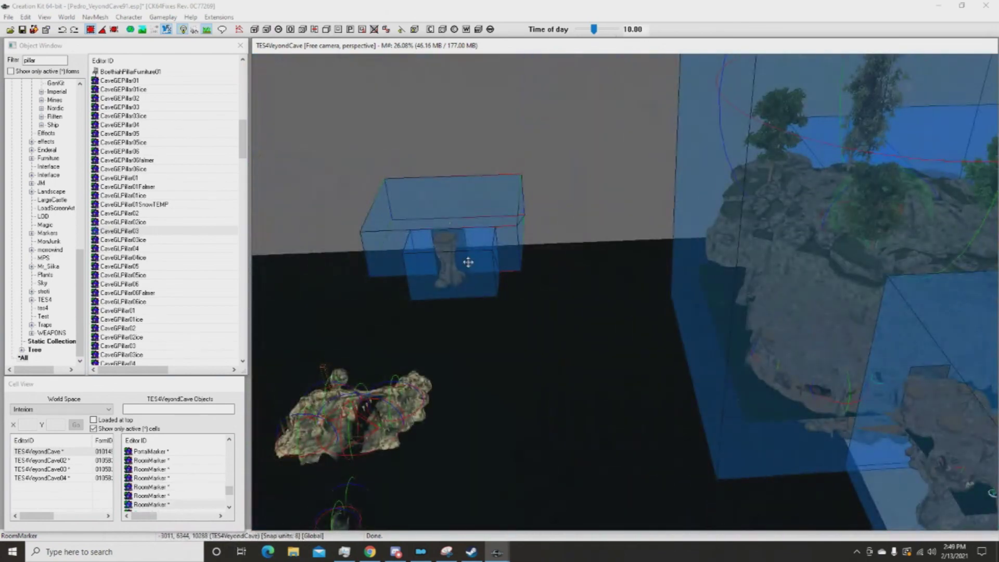
key(Delete)
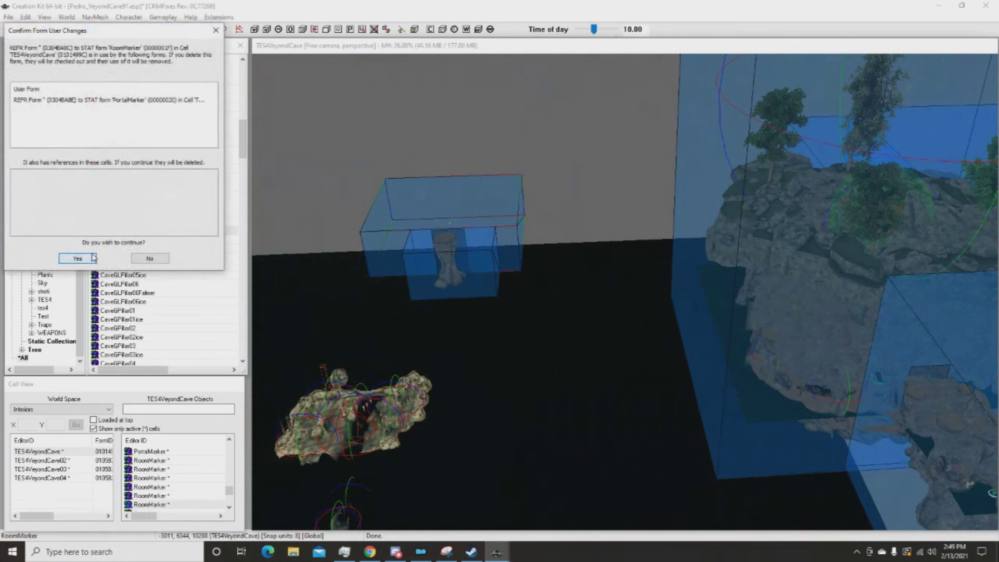
click(78, 258)
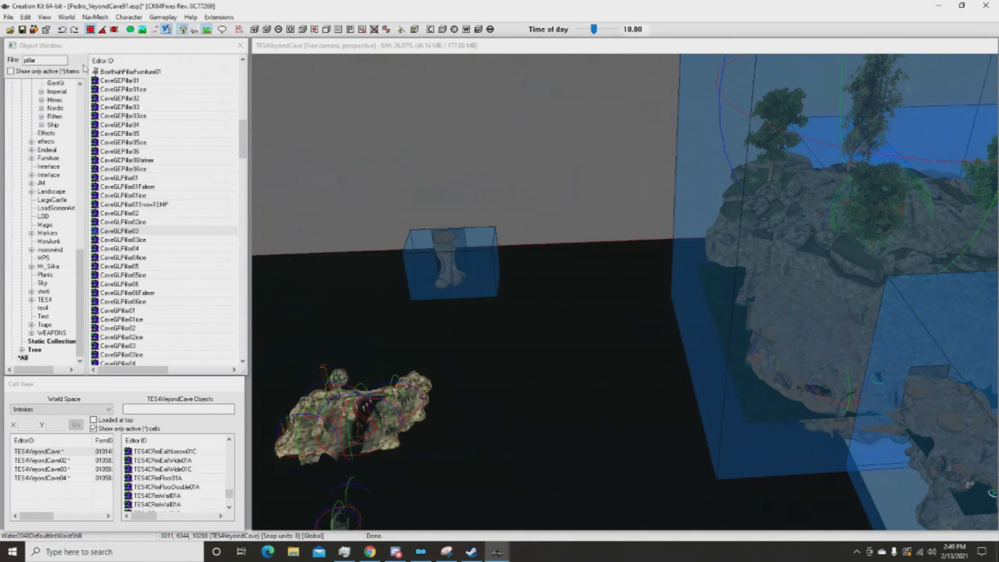
click(487, 237)
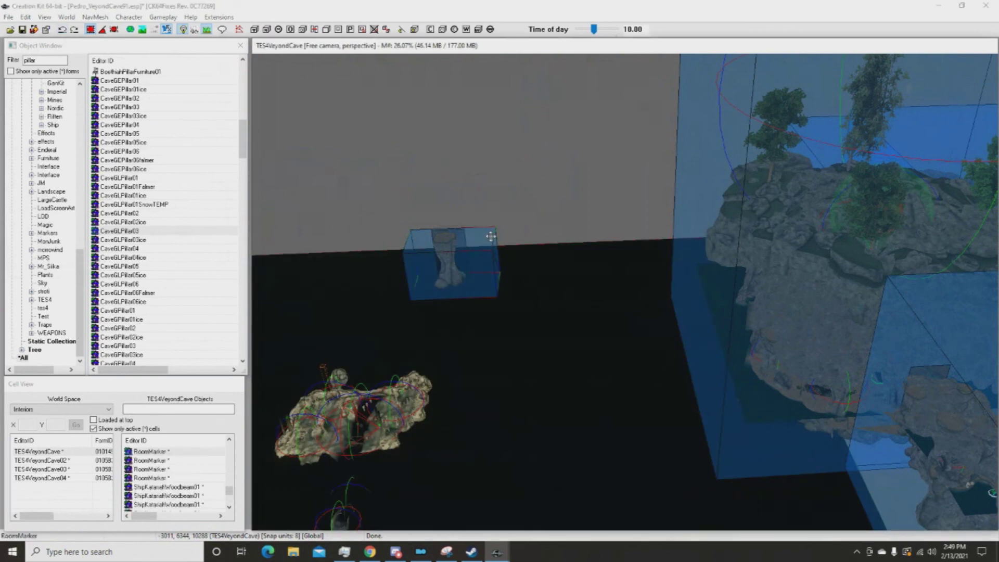
key(Delete)
click(77, 258)
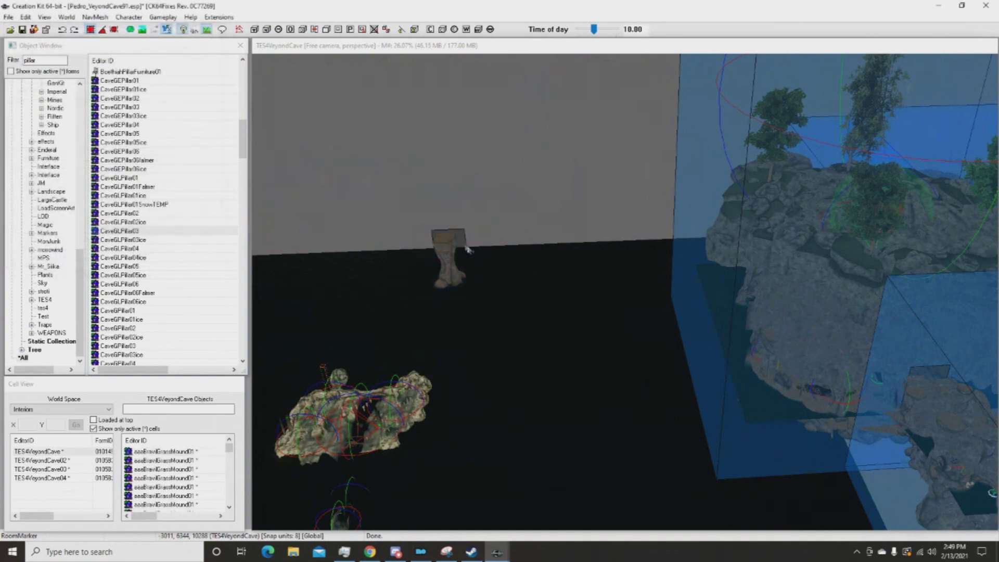
click(451, 254)
key(Delete)
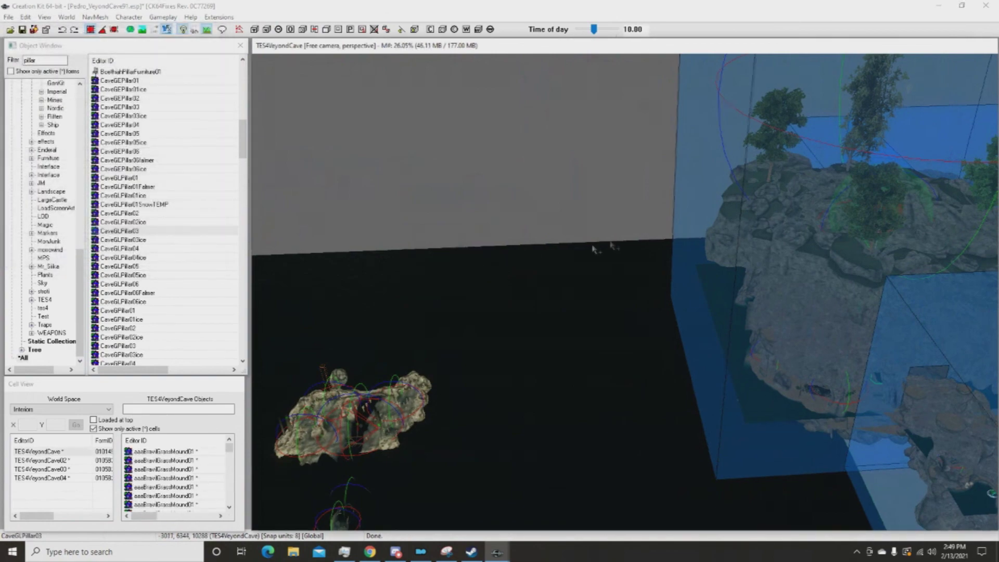
Select the outer and inner room markers around the side passages in turn and compare where their boundaries overlap.
middle_drag(612, 243, 209, 245)
middle_drag(628, 167, 359, 225)
middle_drag(657, 271, 607, 196)
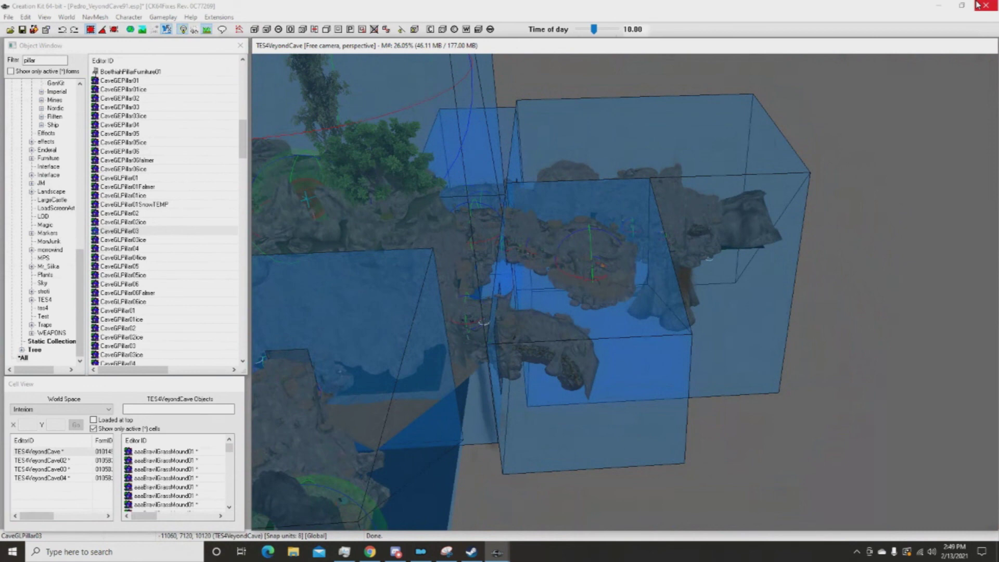
middle_drag(726, 239, 638, 365)
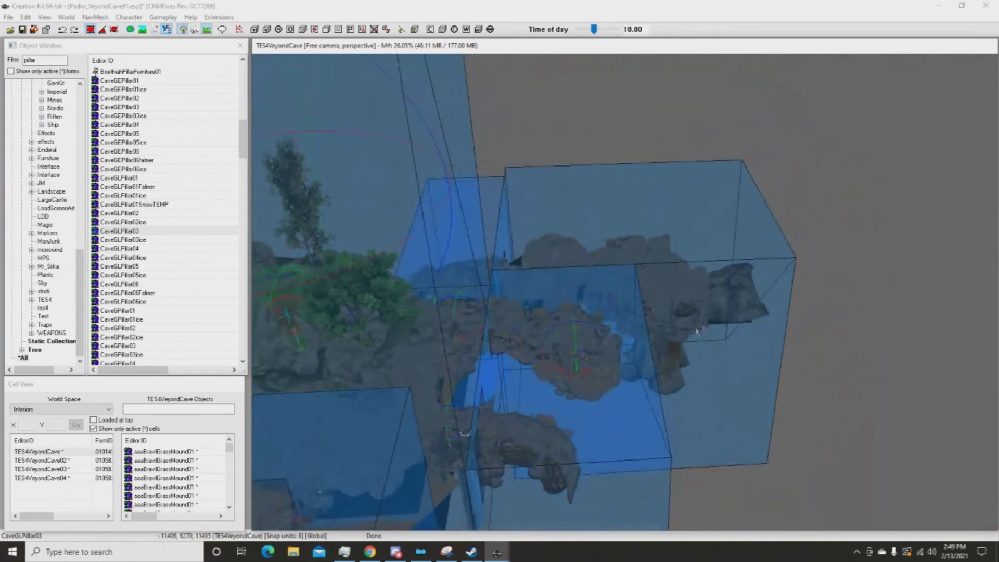
click(729, 263)
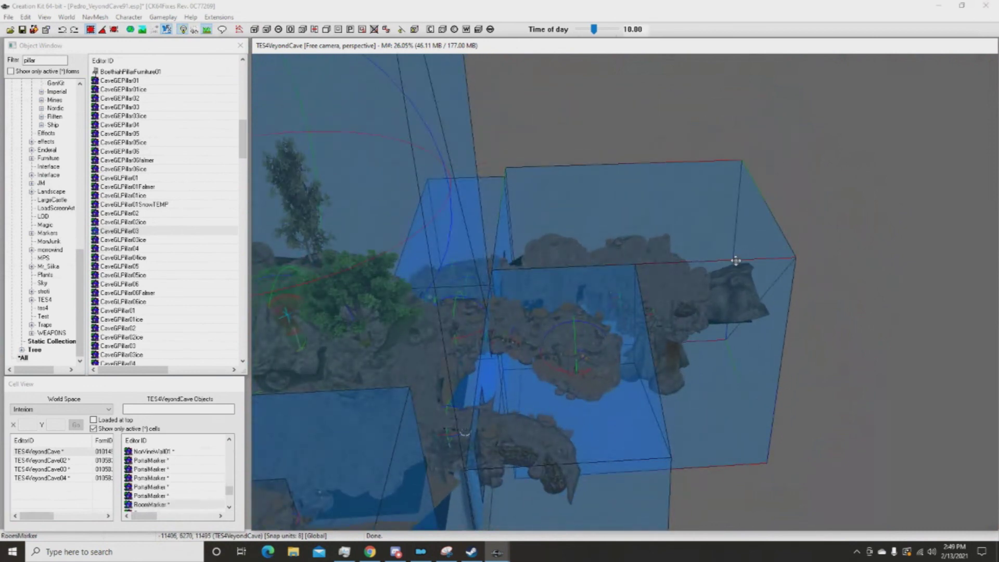
middle_drag(714, 324, 843, 234)
middle_drag(665, 295, 778, 221)
middle_drag(823, 267, 658, 260)
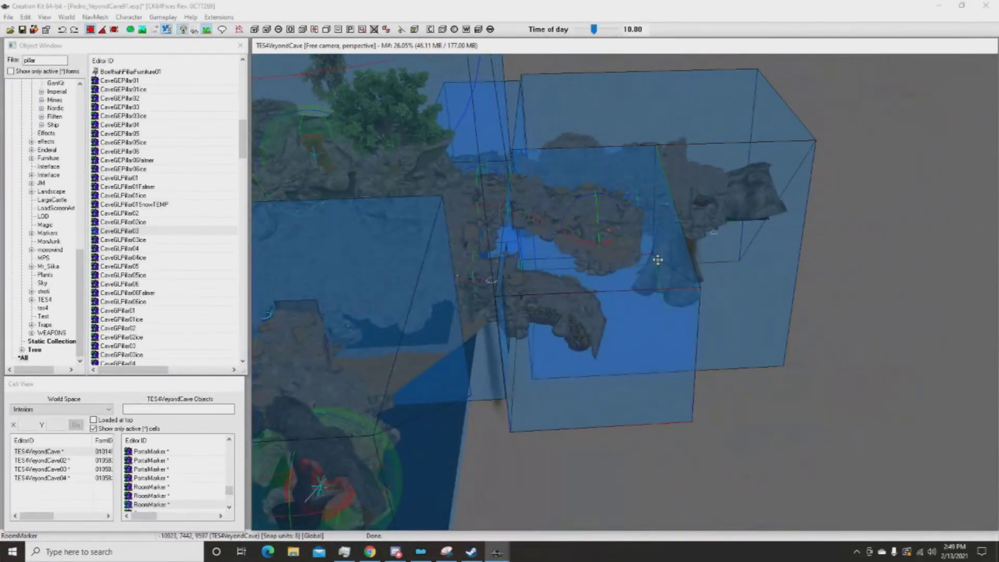